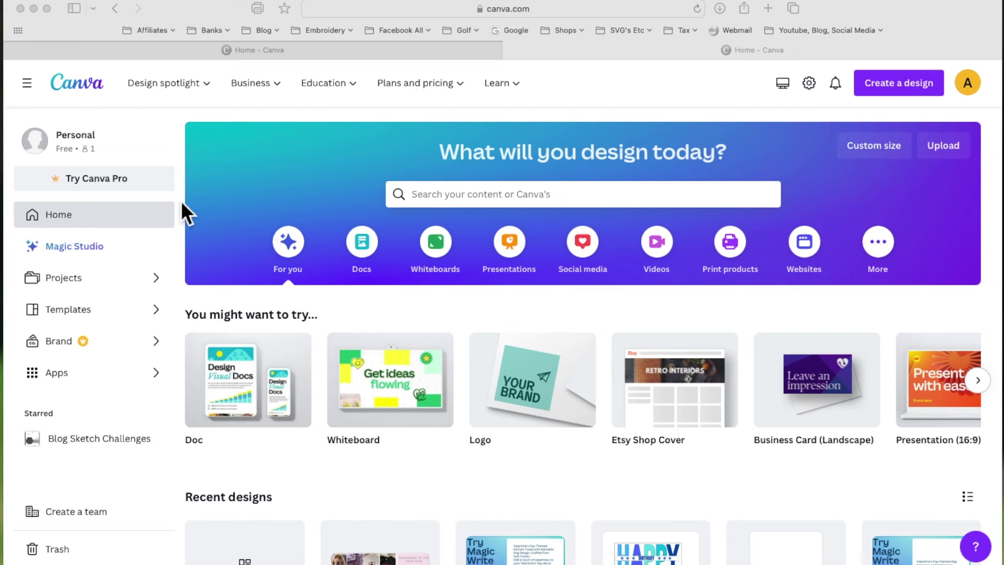
Start a custom-size design with inches as the unit of measurement
left_click(61, 216)
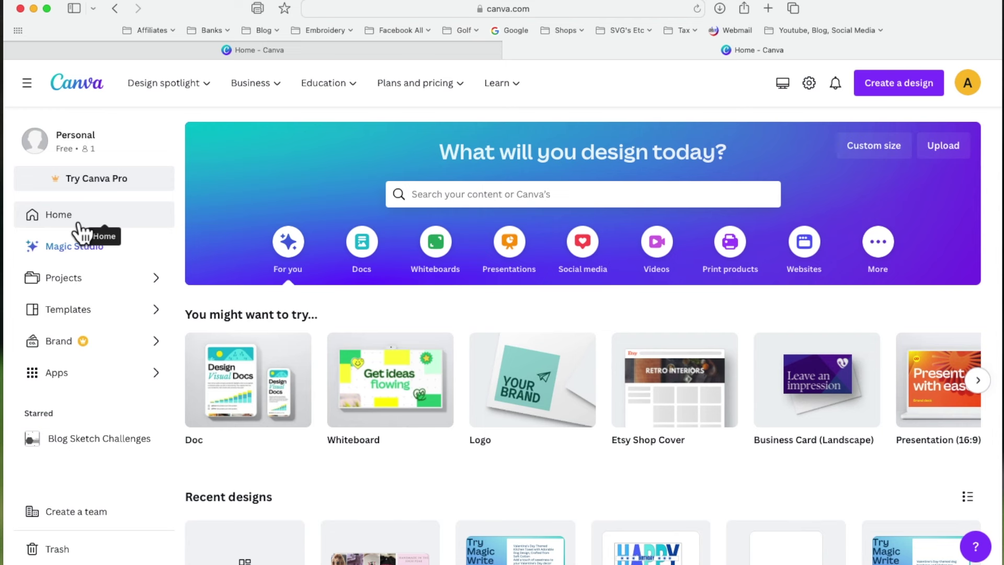
left_click(891, 160)
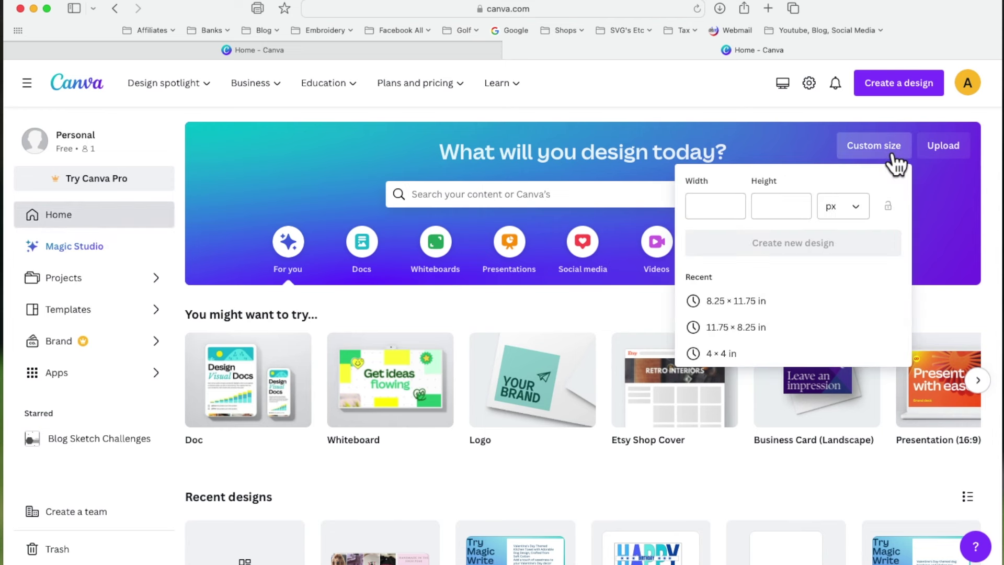
left_click(734, 210)
left_click(807, 212)
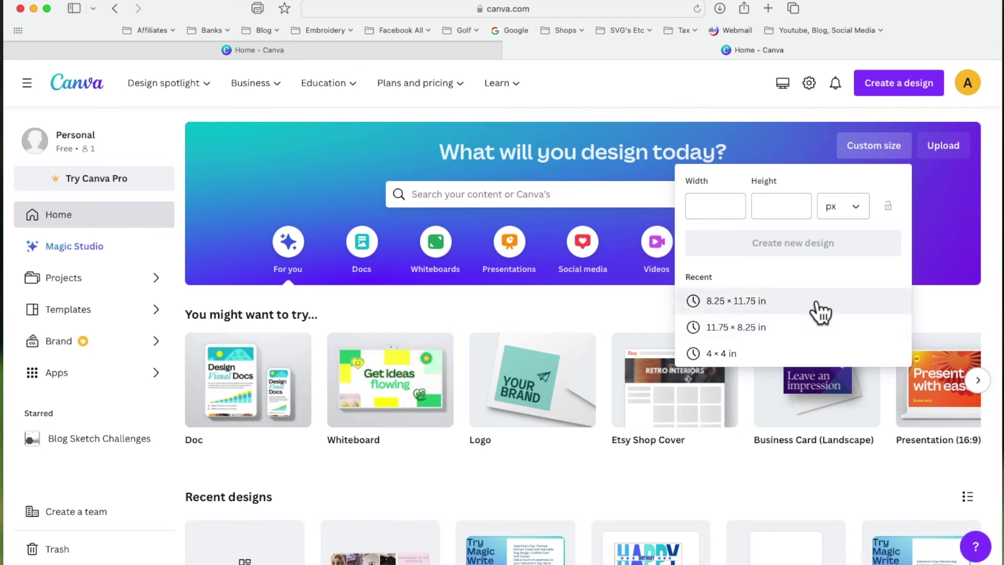
left_click(866, 211)
left_click(848, 285)
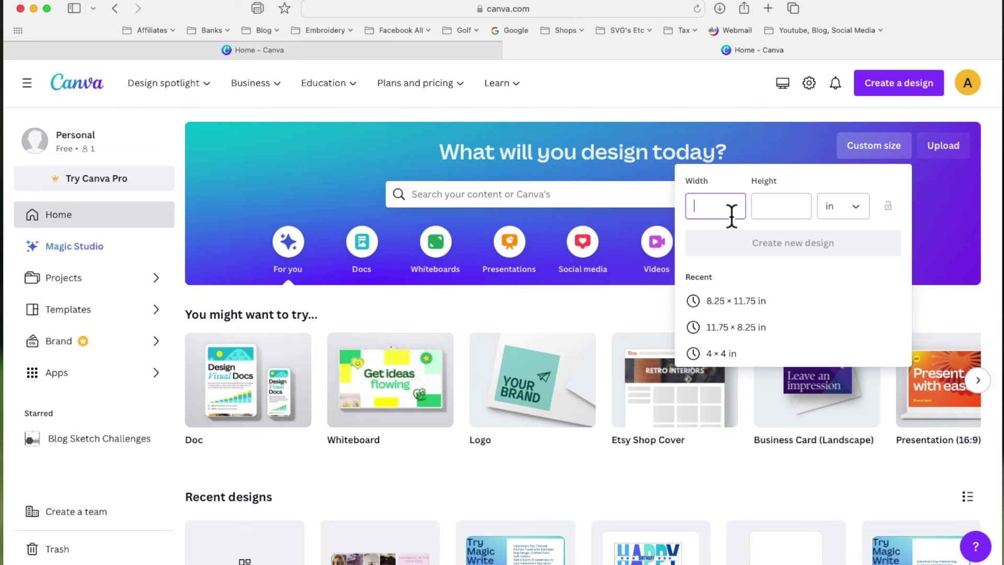
Set the design's width to 8.25 in and height to 11.75 in, and create the new blank design
type("8.25")
left_click(781, 209)
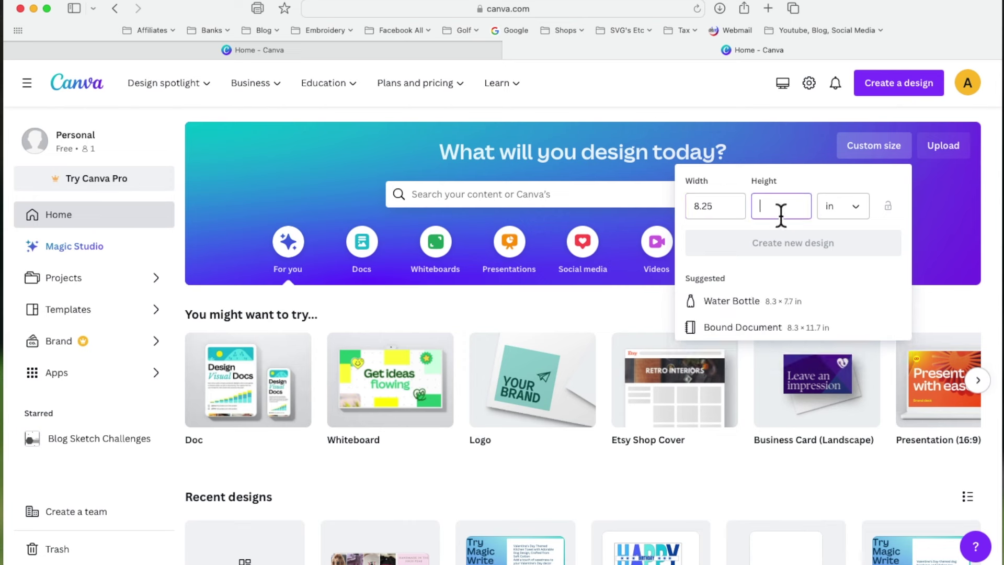
type("11.")
left_click(729, 206)
type("8")
key("BackSpace")
left_click(791, 209)
type("75")
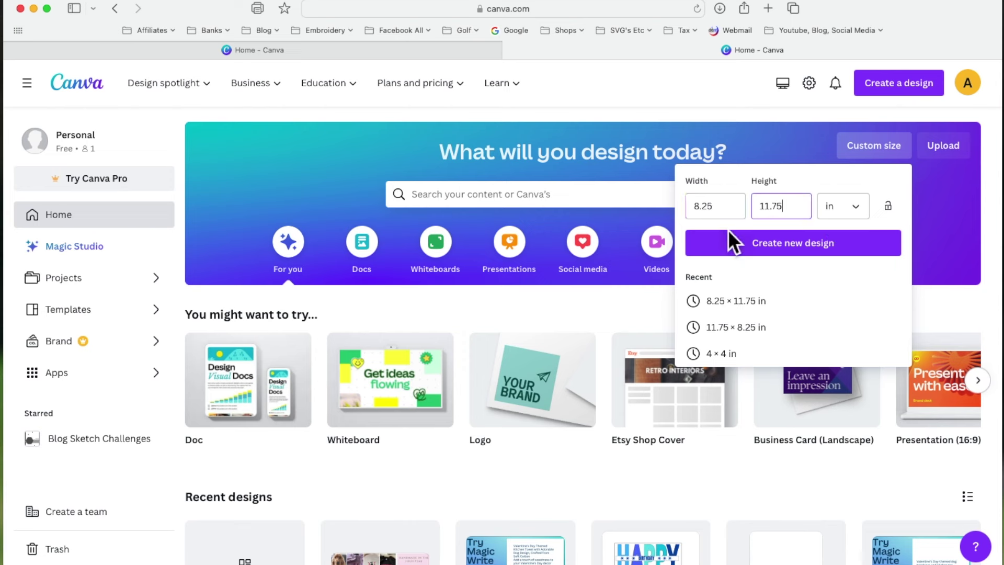
left_click(807, 252)
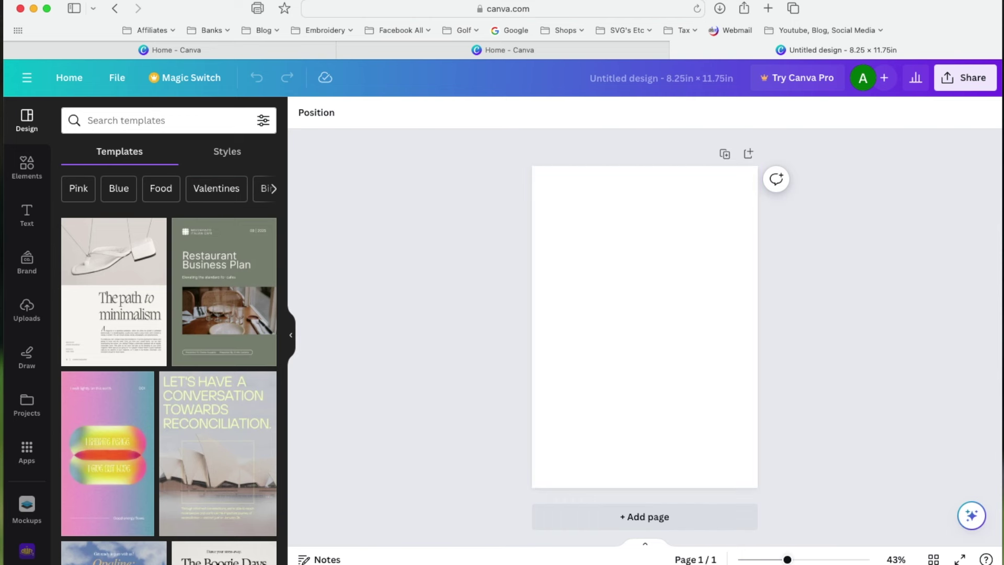
Open the Frames category of the elements library
left_click_drag(787, 560, 794, 559)
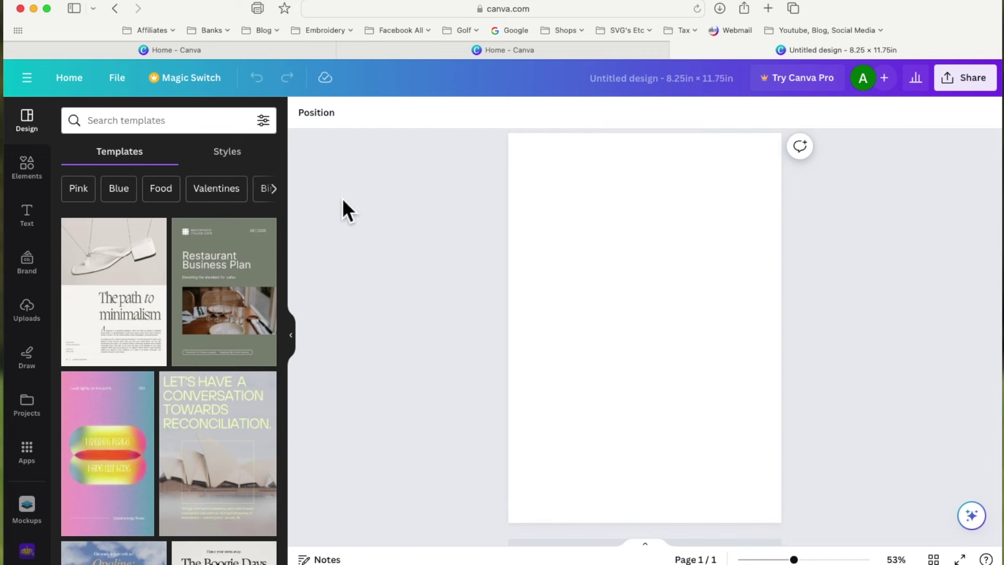
left_click(42, 183)
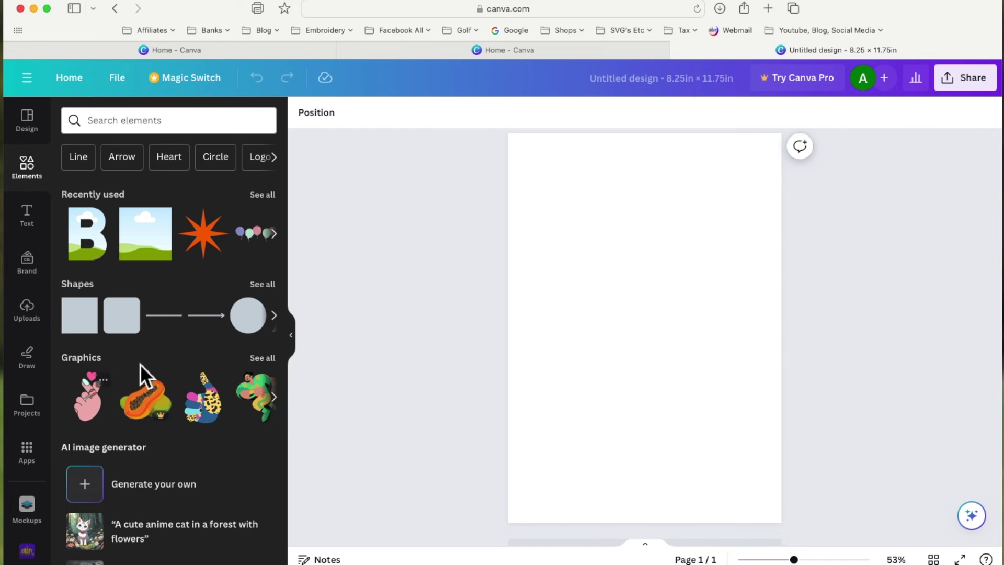
left_click(80, 123)
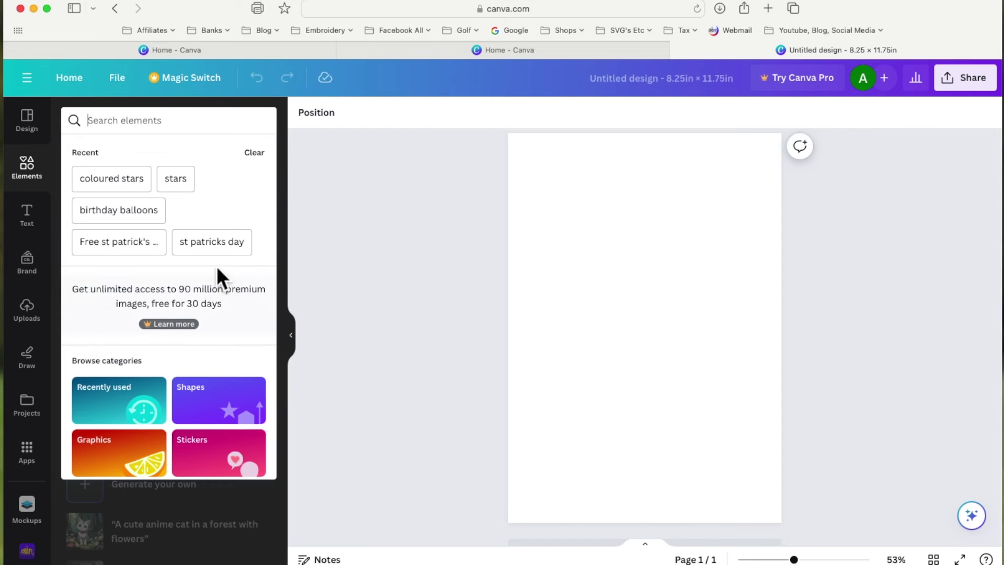
scroll(240, 330, "down", 5)
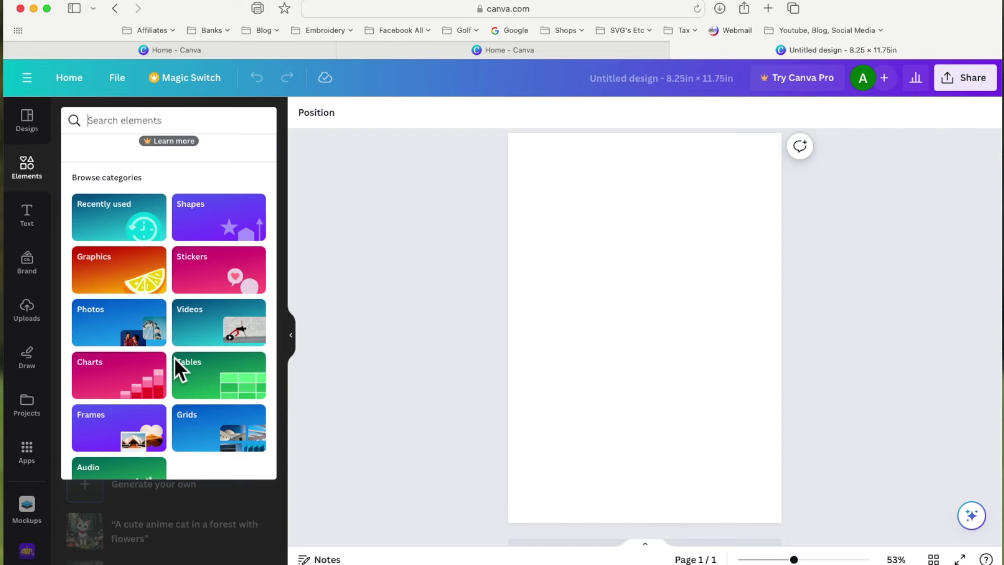
scroll(174, 356, "down", 2)
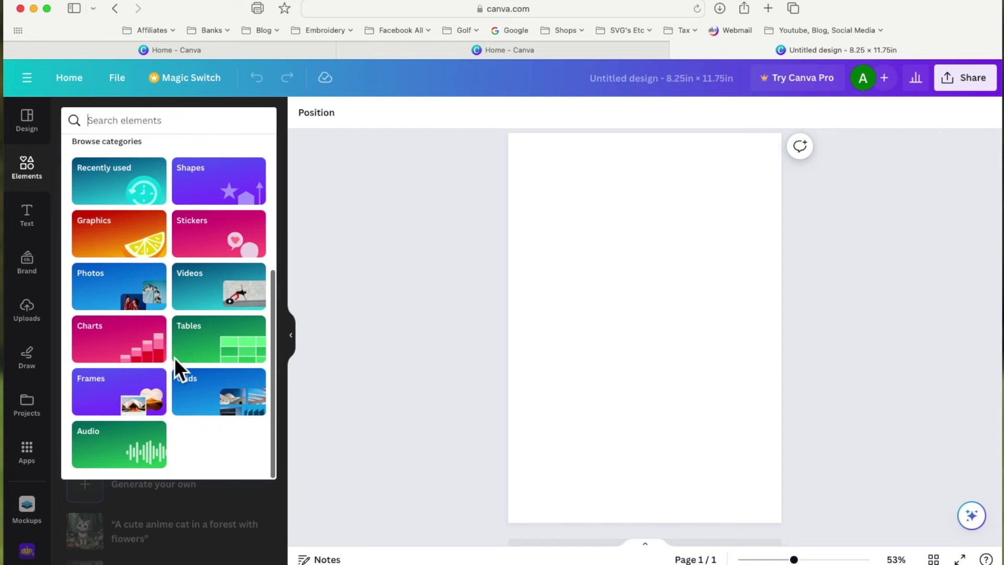
left_click(129, 400)
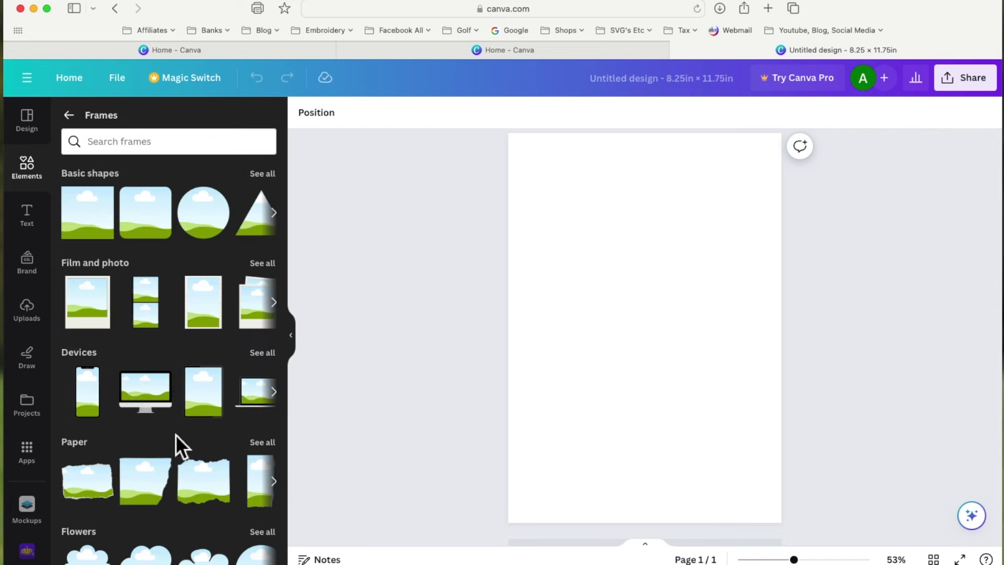
Examine the available frame collections, including all the basic shapes, to see which frame styles are offered
left_click(264, 174)
scroll(209, 183, "down", 5)
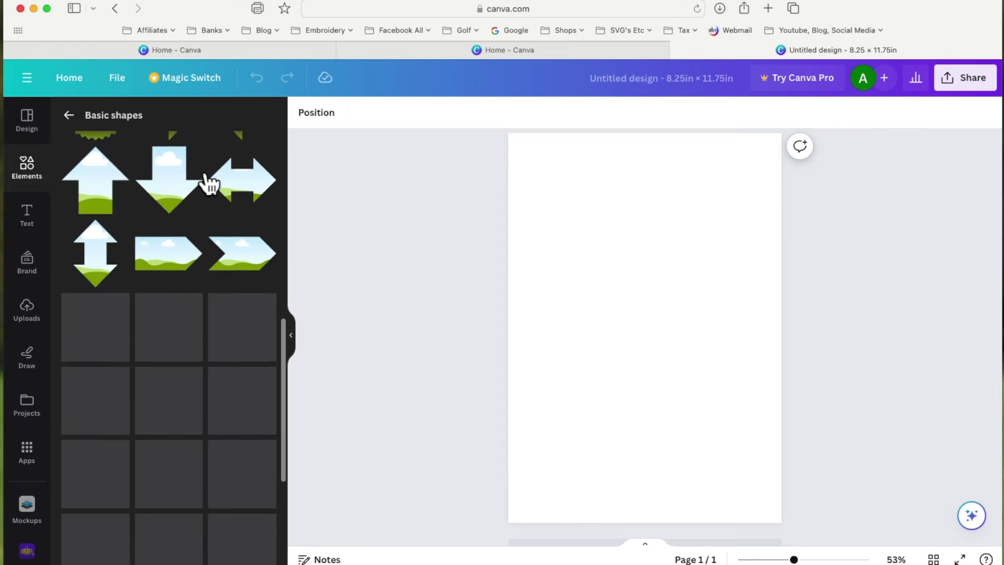
scroll(209, 183, "up", 10)
scroll(209, 183, "down", 3)
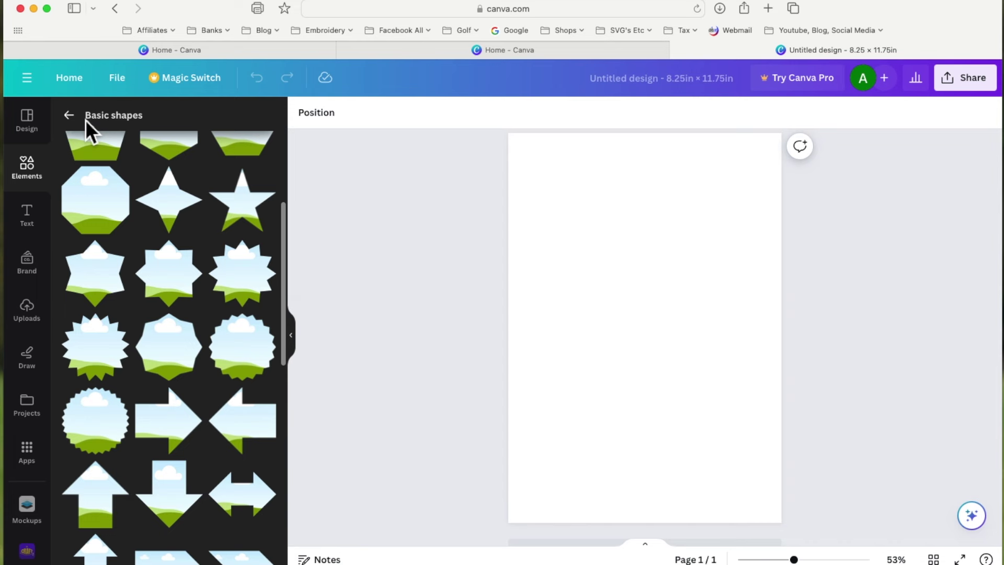
left_click(70, 115)
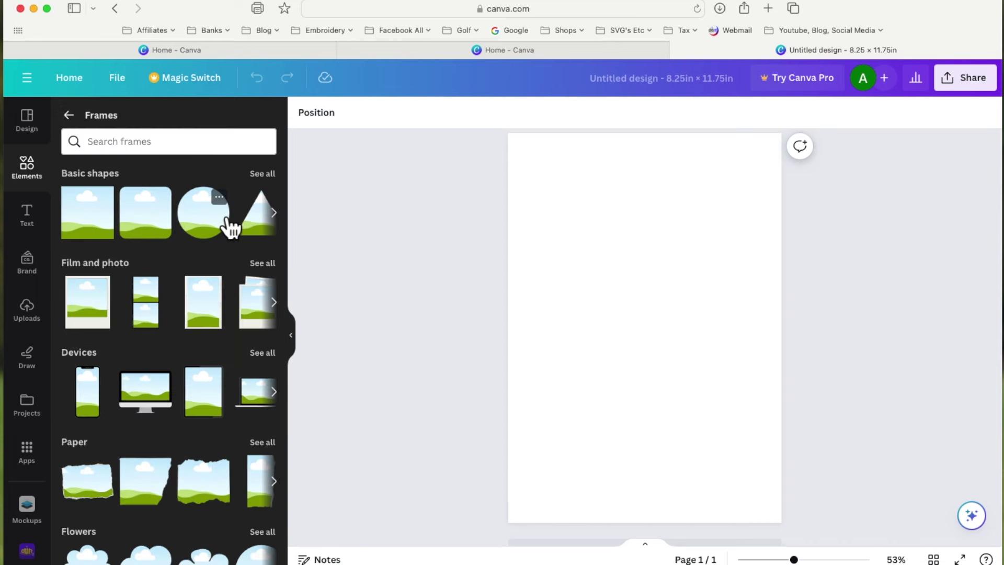
scroll(230, 228, "down", 8)
scroll(230, 227, "down", 3)
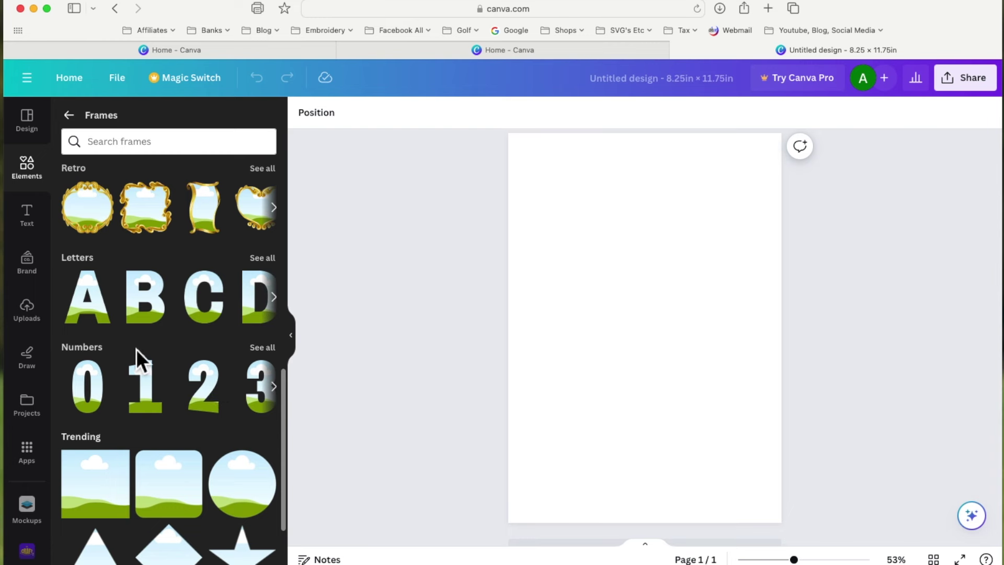
scroll(136, 349, "down", 10)
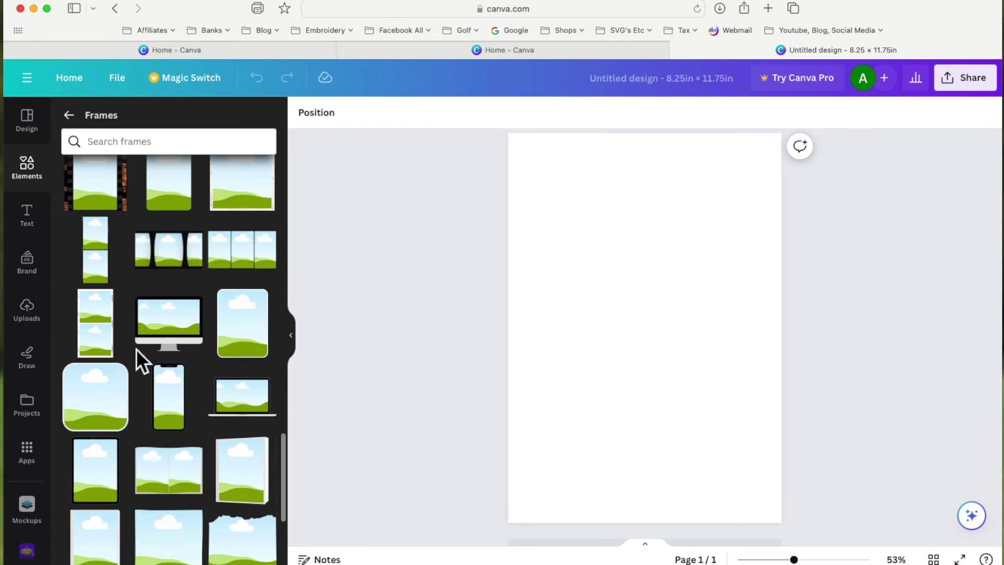
scroll(136, 349, "up", 15)
scroll(136, 349, "up", 2)
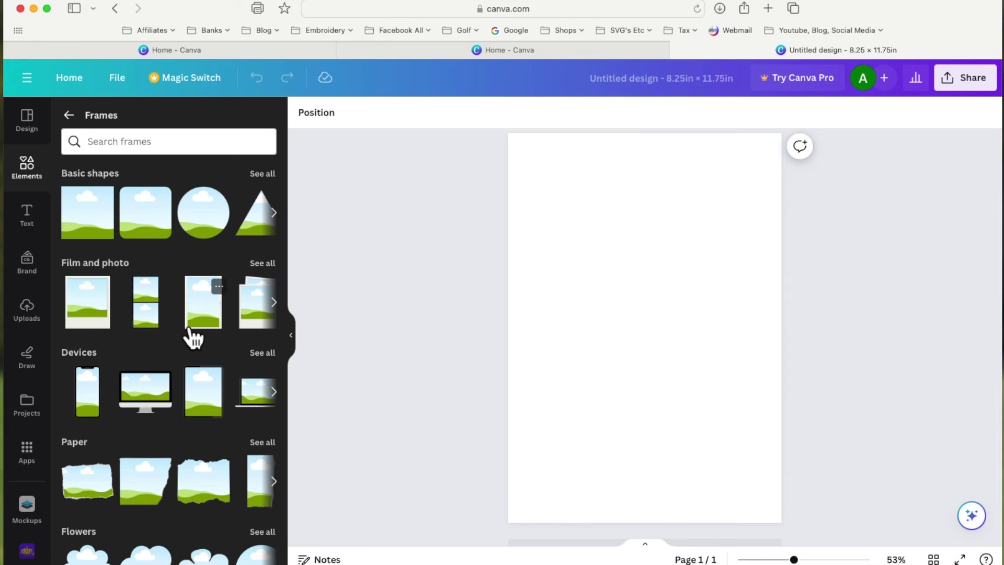
scroll(191, 335, "down", 3)
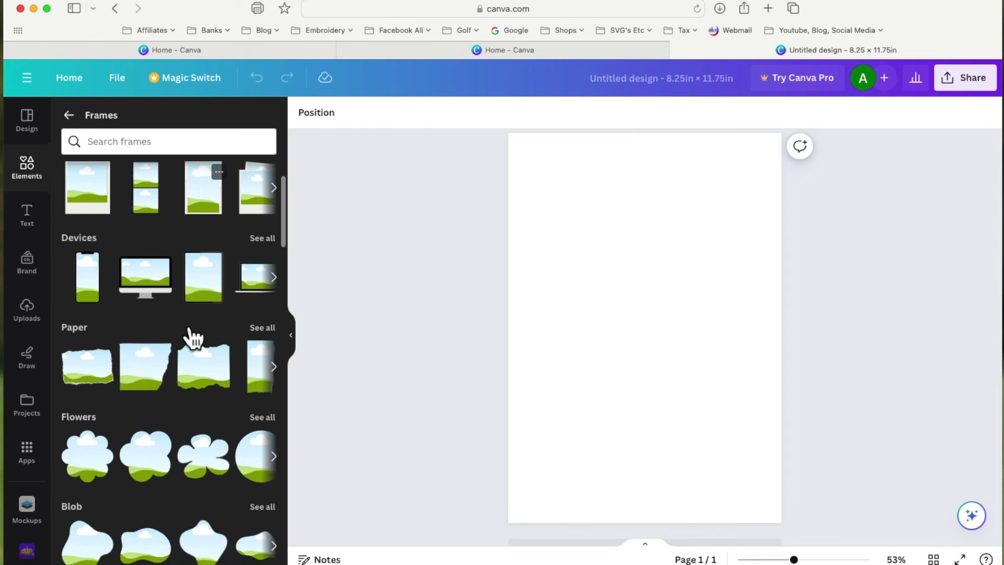
scroll(193, 338, "up", 3)
scroll(192, 337, "down", 8)
scroll(193, 338, "down", 1)
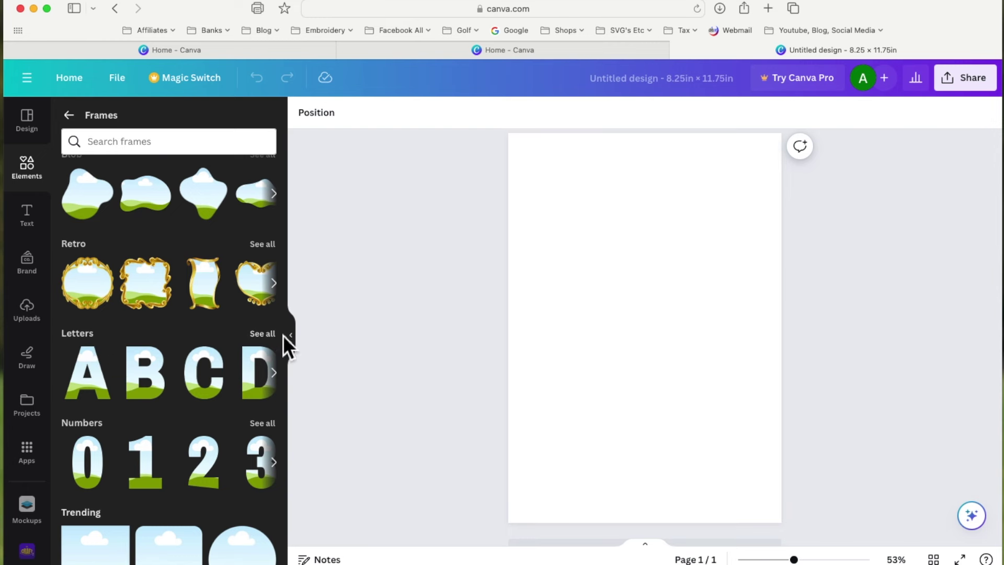
Add letter frames from the Letters collection to the page: one H, one A, two Ps and one Y
left_click(265, 335)
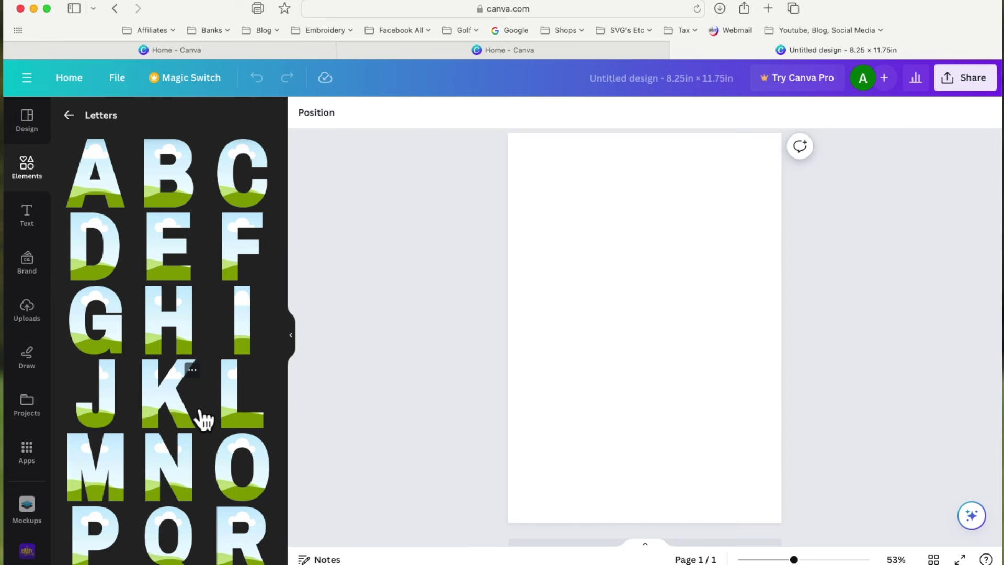
left_click(185, 315)
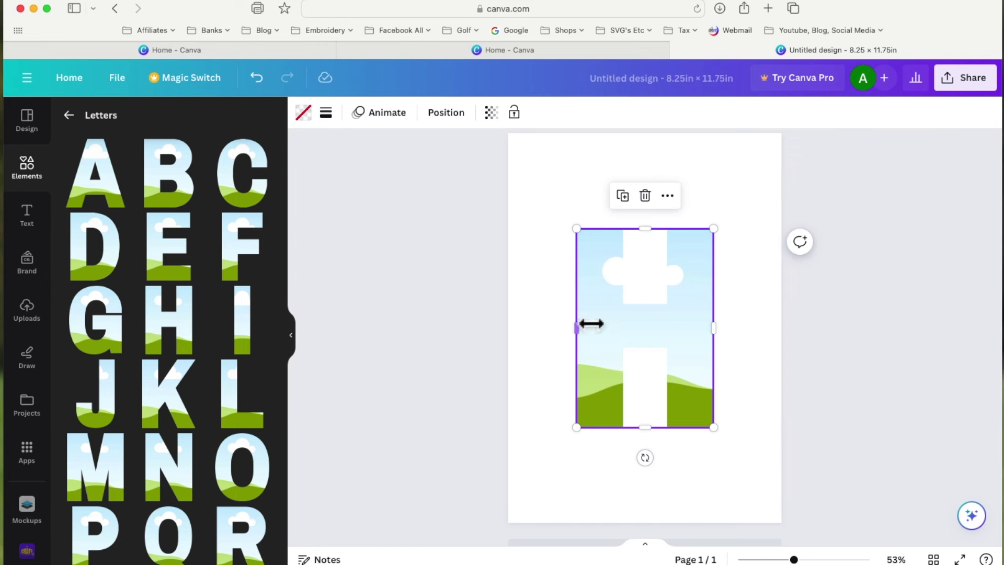
left_click(118, 194)
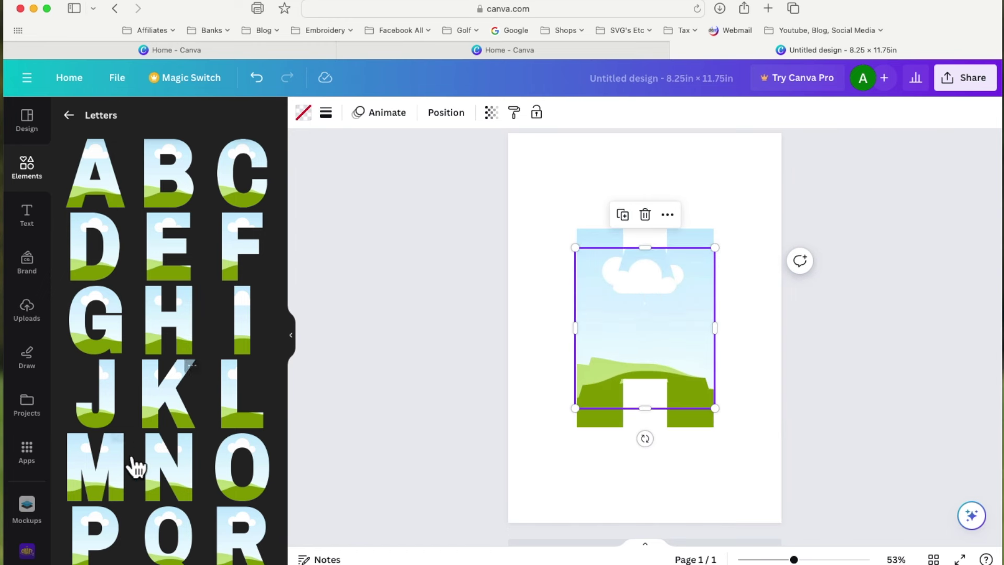
scroll(157, 408, "down", 3)
left_click(90, 410)
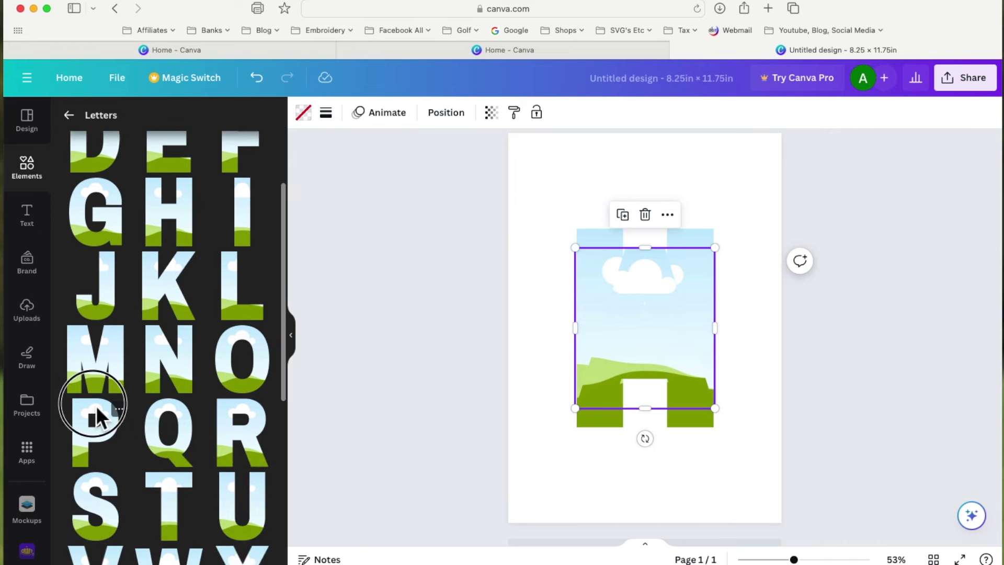
scroll(185, 354, "down", 5)
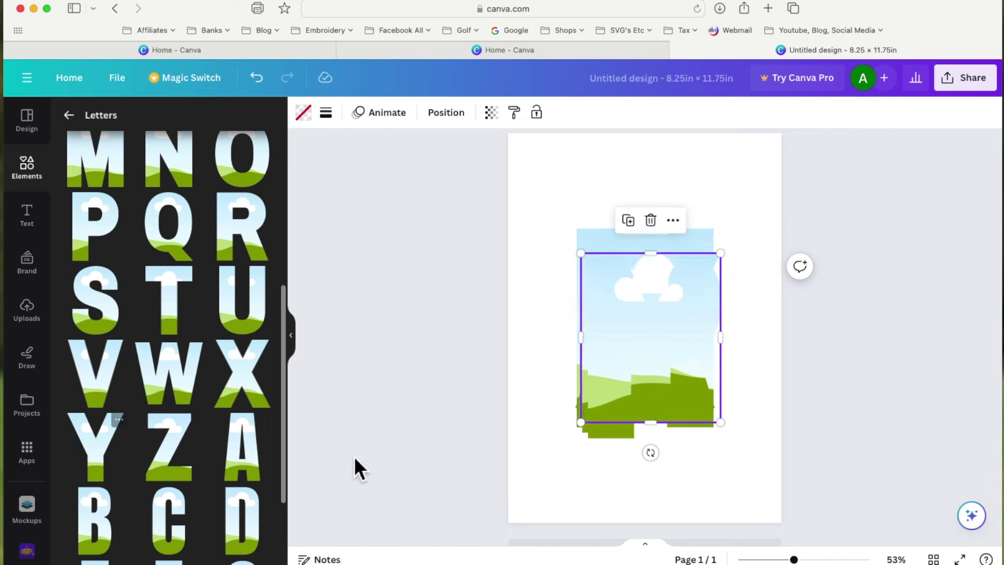
Shrink all the stacked letter frames together to less than half their size and spread them apart across the page
left_click(550, 206)
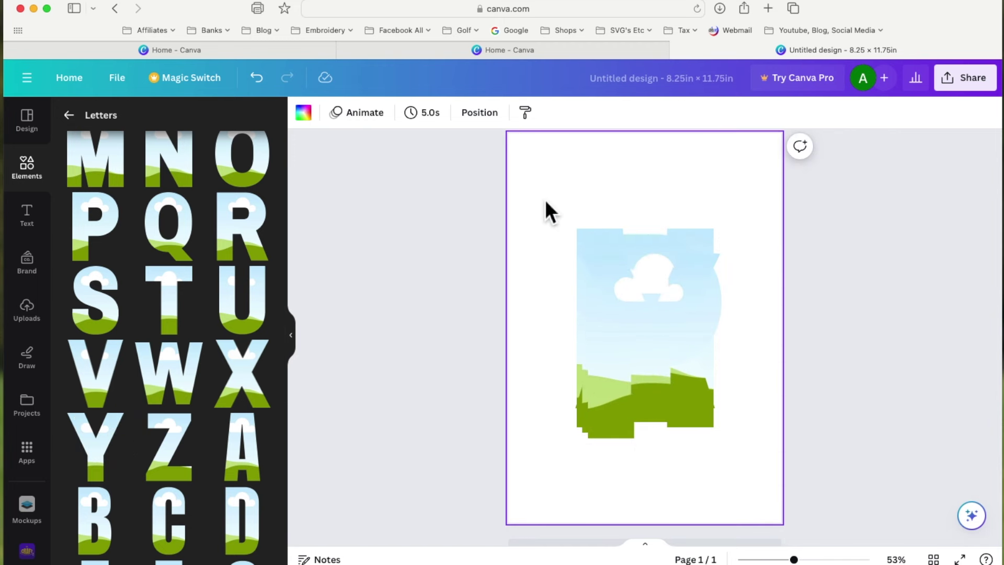
left_click_drag(545, 198, 752, 467)
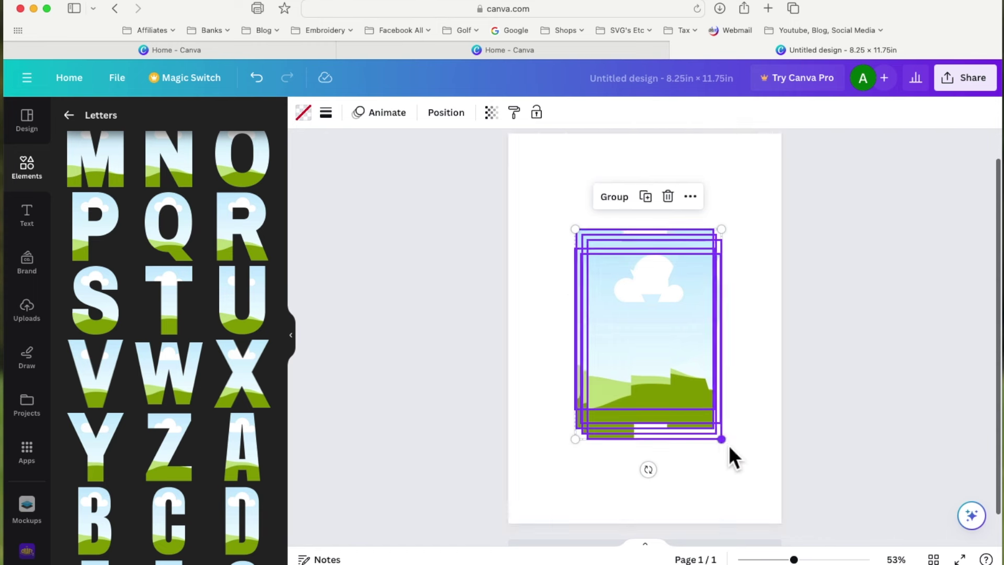
left_click_drag(722, 439, 650, 318)
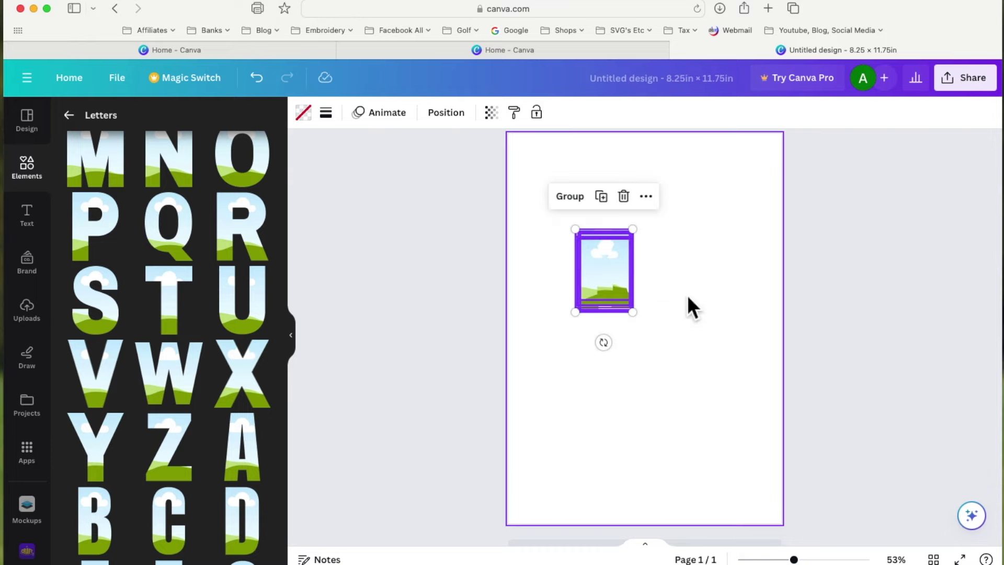
left_click(708, 326)
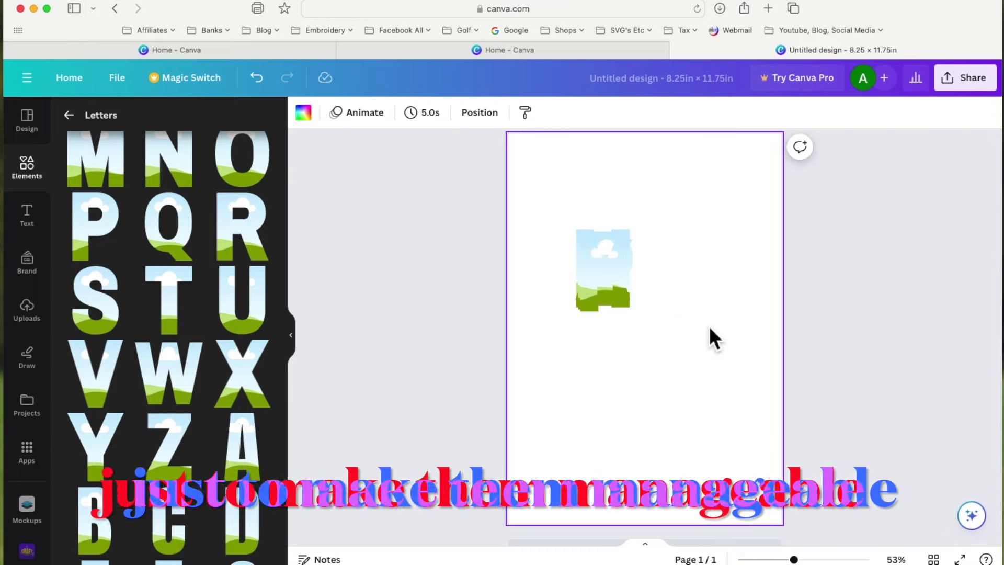
left_click_drag(616, 269, 705, 412)
left_click_drag(630, 285, 598, 304)
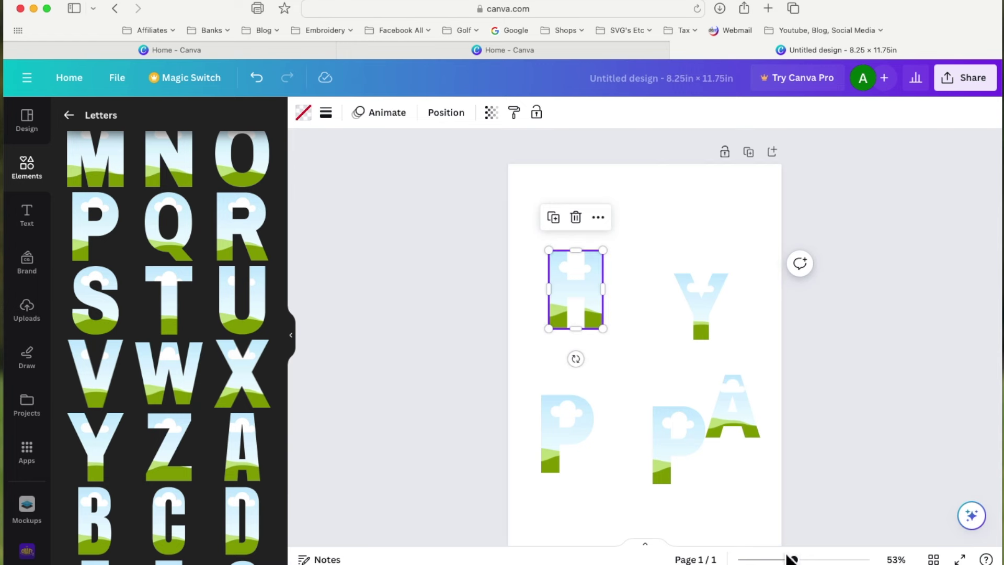
Place the H near the page's left edge and the A directly beside it, with their tops aligned
left_click_drag(795, 560, 806, 560)
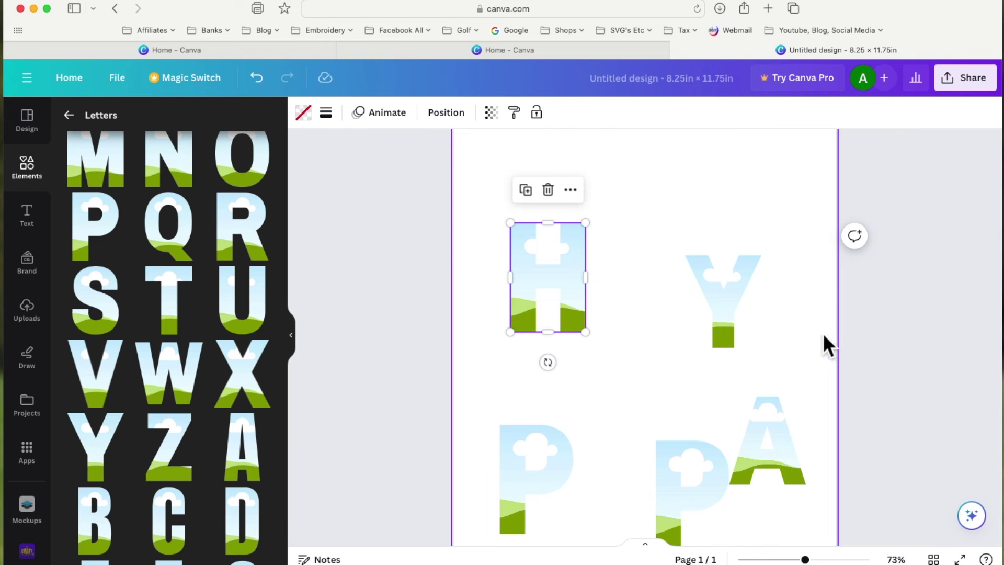
left_click(578, 274)
left_click_drag(579, 274, 553, 285)
left_click_drag(790, 460, 632, 293)
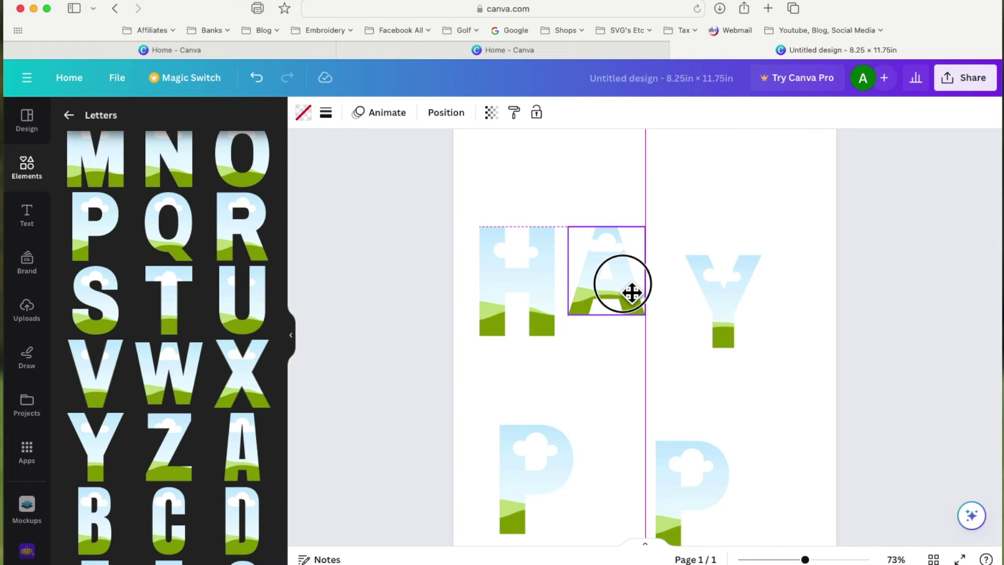
left_click_drag(632, 293, 625, 268)
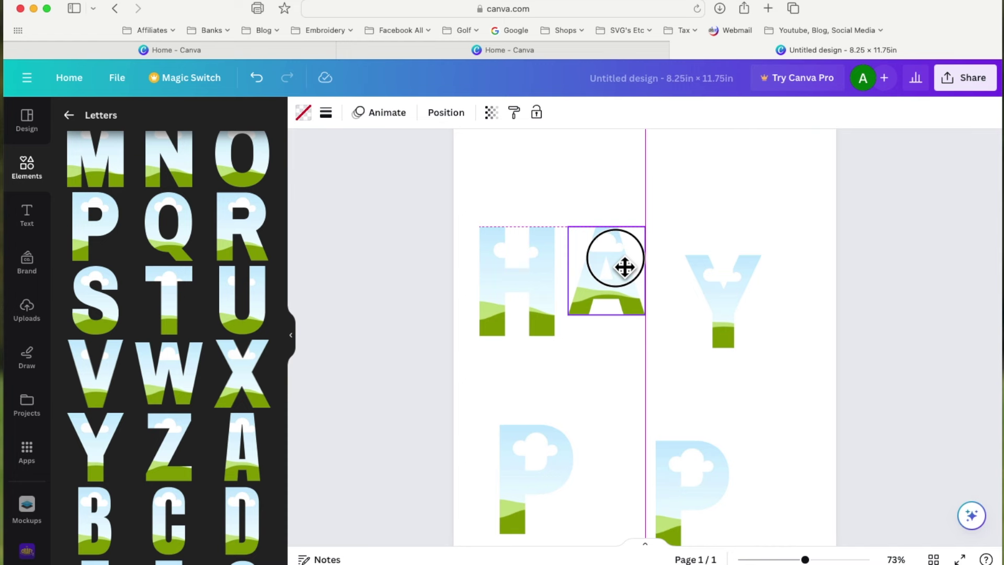
left_click_drag(625, 268, 626, 268)
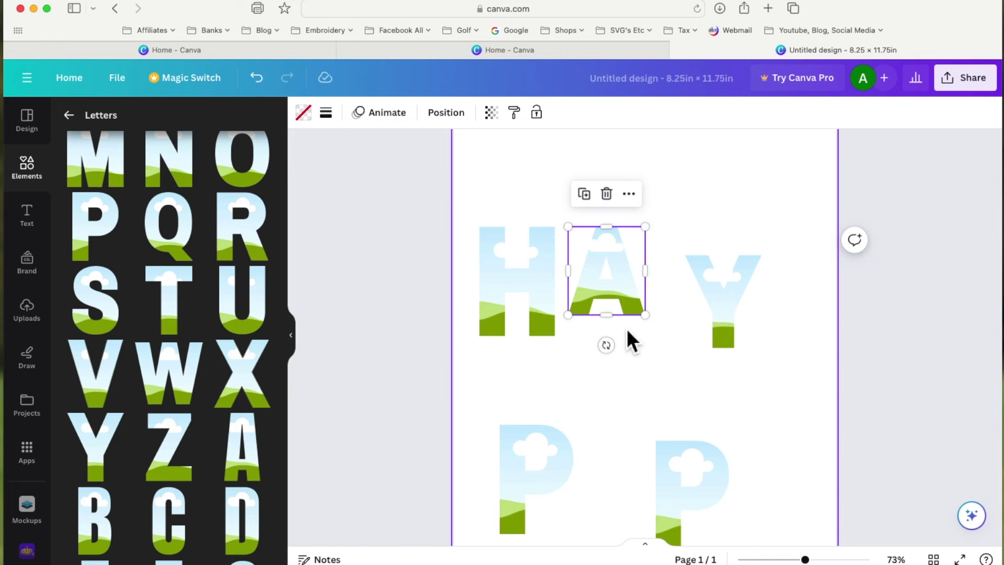
Stretch the A to a height of 2.4 to match the H, and place one P directly beside it, moving the Y clear
left_click_drag(617, 328, 618, 347)
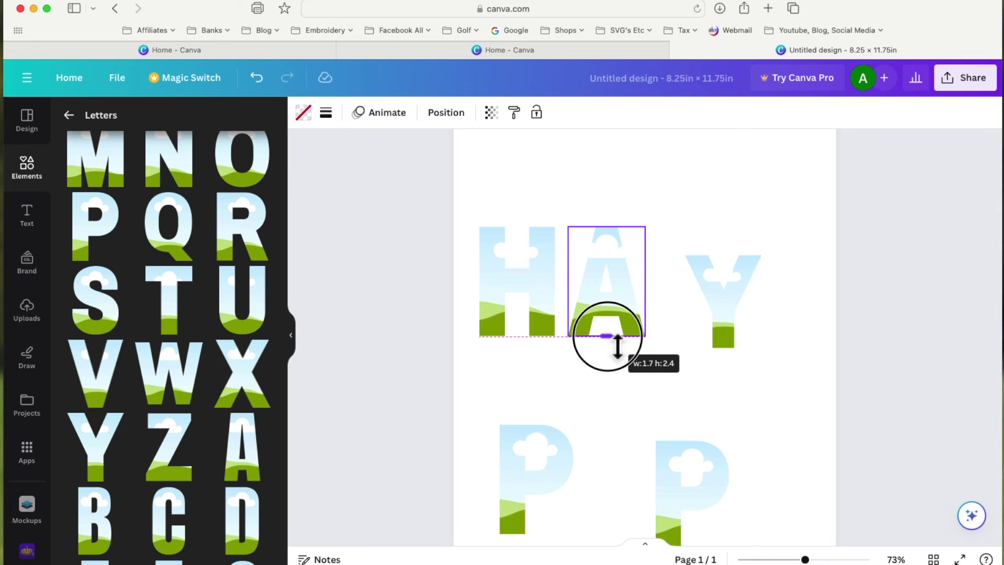
left_click_drag(618, 346, 617, 345)
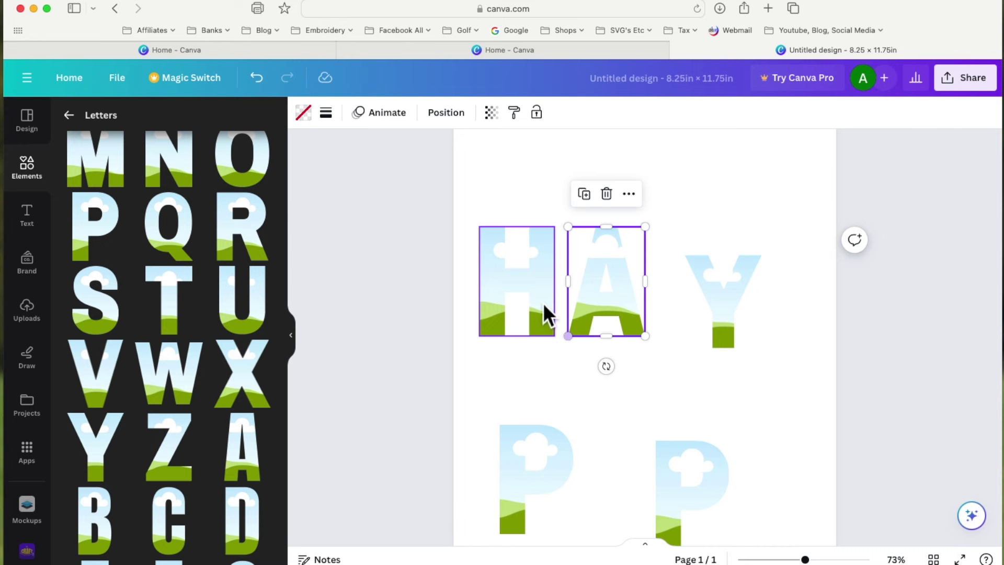
left_click_drag(738, 303, 780, 392)
left_click_drag(711, 503, 715, 297)
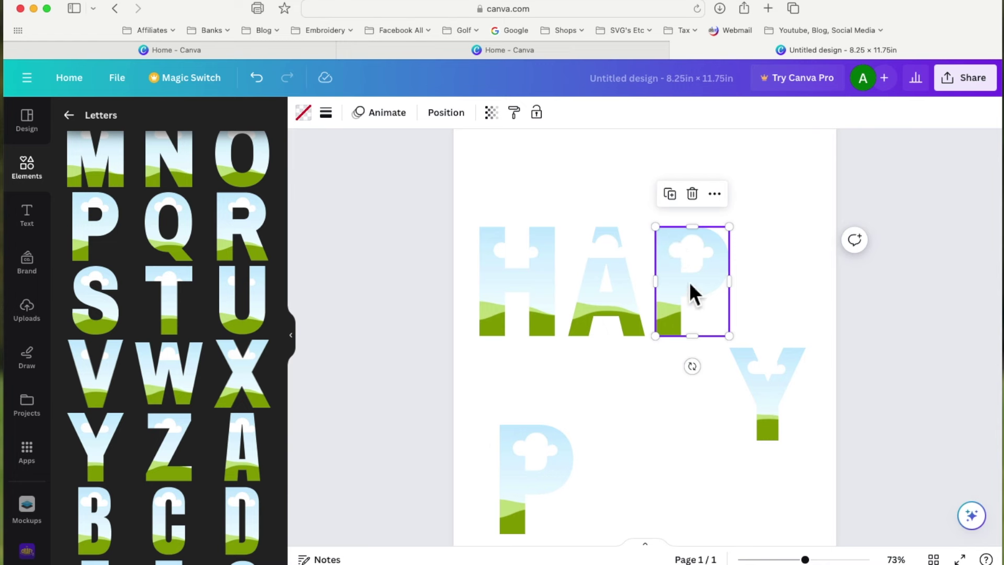
Place the second P and the Y to complete the word HAPPY, and stretch the Y to the other letters' height
left_click_drag(578, 470, 812, 274)
left_click_drag(785, 410, 779, 295)
key("super+a")
left_click(803, 290)
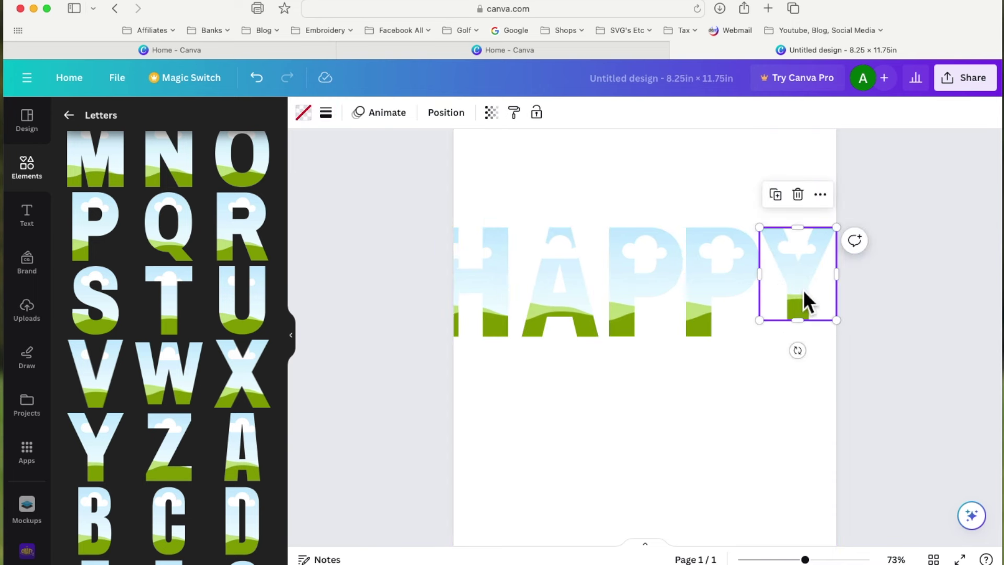
left_click_drag(798, 321, 805, 345)
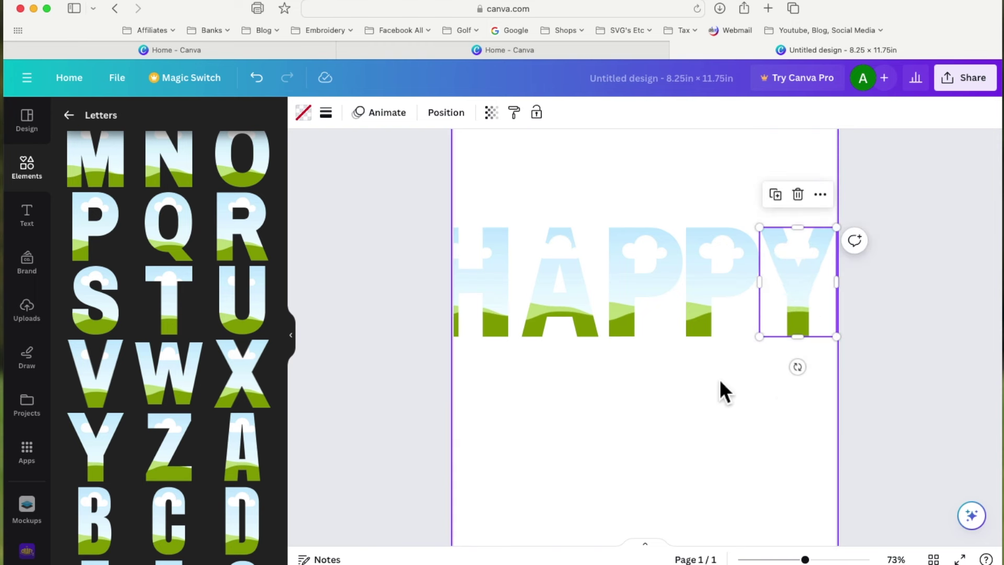
Shrink all five letters together to about four-fifths of their size so HAPPY fits inside the page with side margins
left_click_drag(412, 208, 930, 413)
left_click_drag(837, 336, 786, 293)
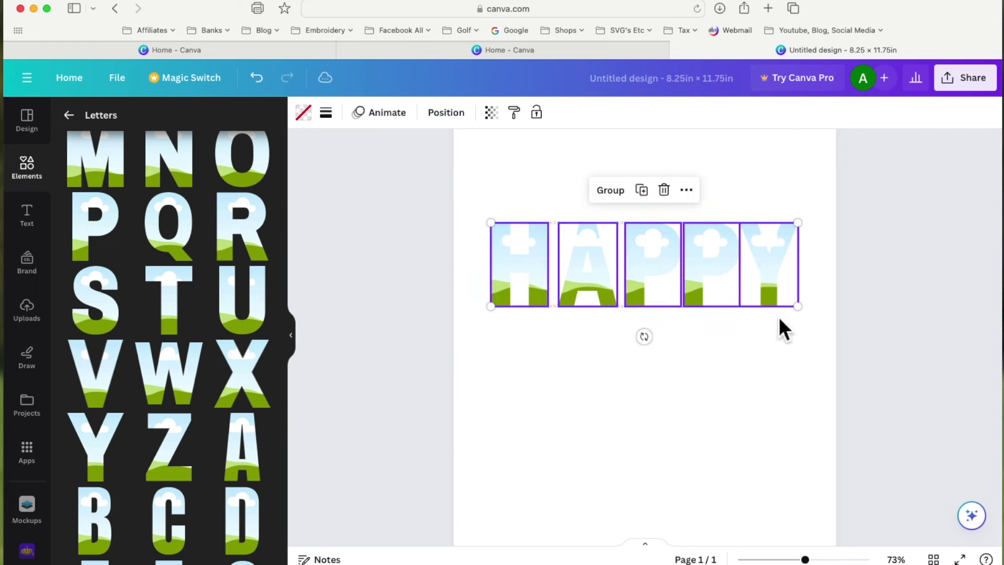
left_click_drag(805, 560, 819, 560)
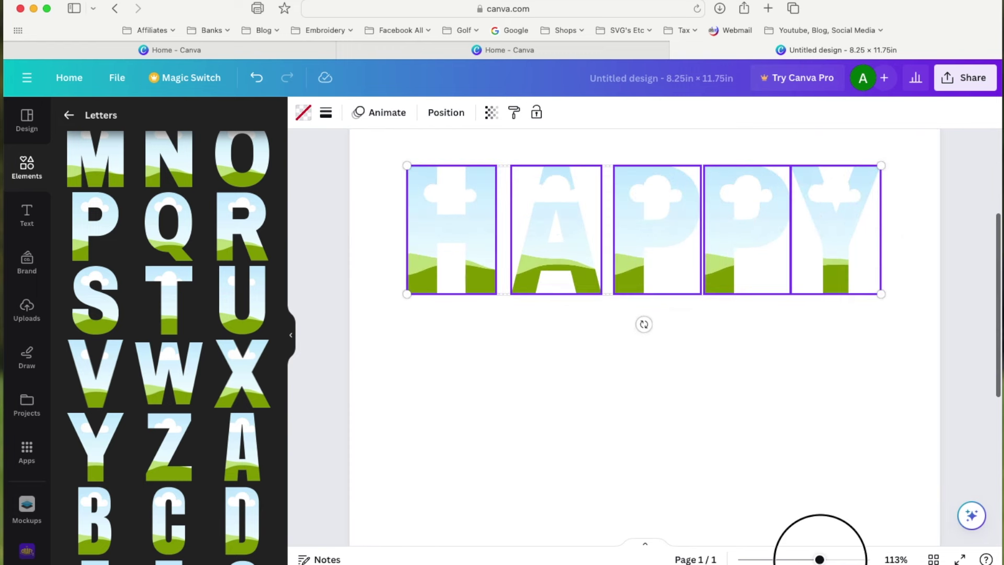
left_click(800, 487)
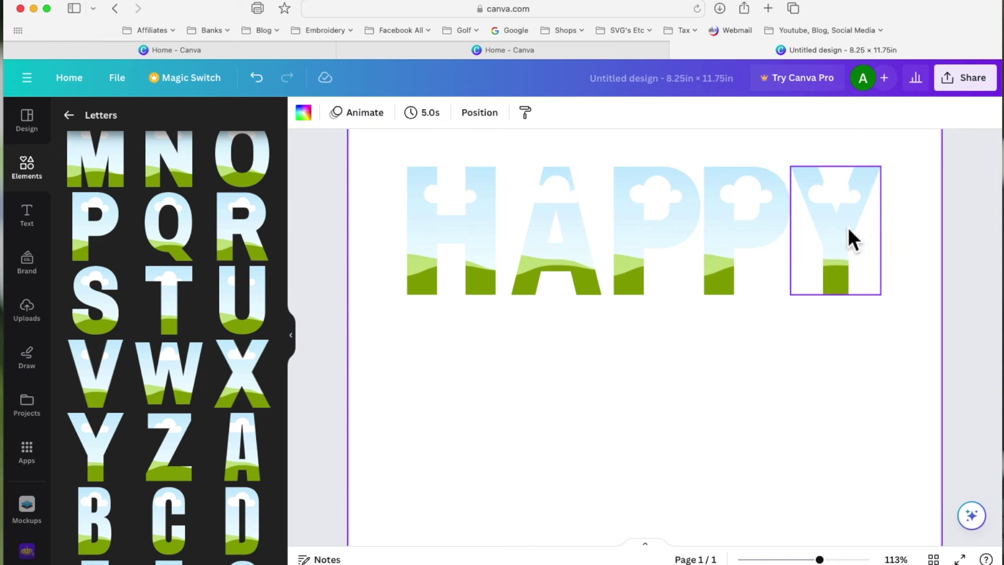
Fill the H frame with the medium blue from the default solid colors
left_click(485, 256)
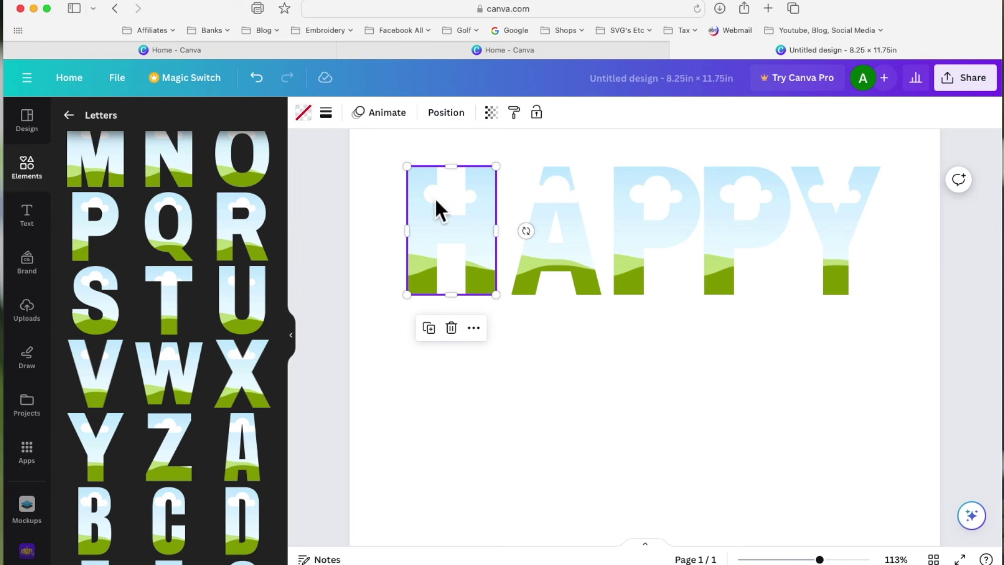
left_click(313, 117)
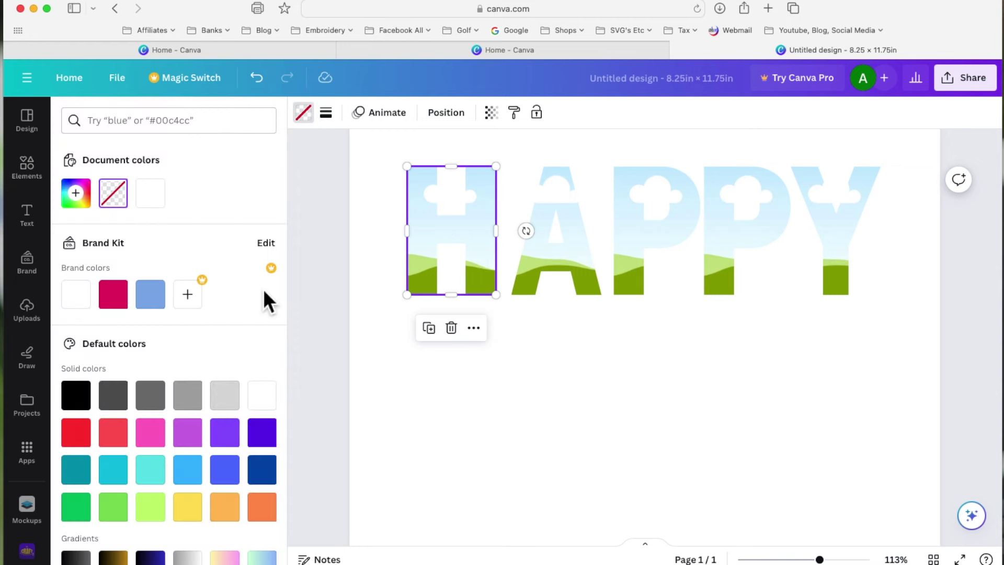
scroll(262, 290, "down", 3)
scroll(263, 290, "down", 1)
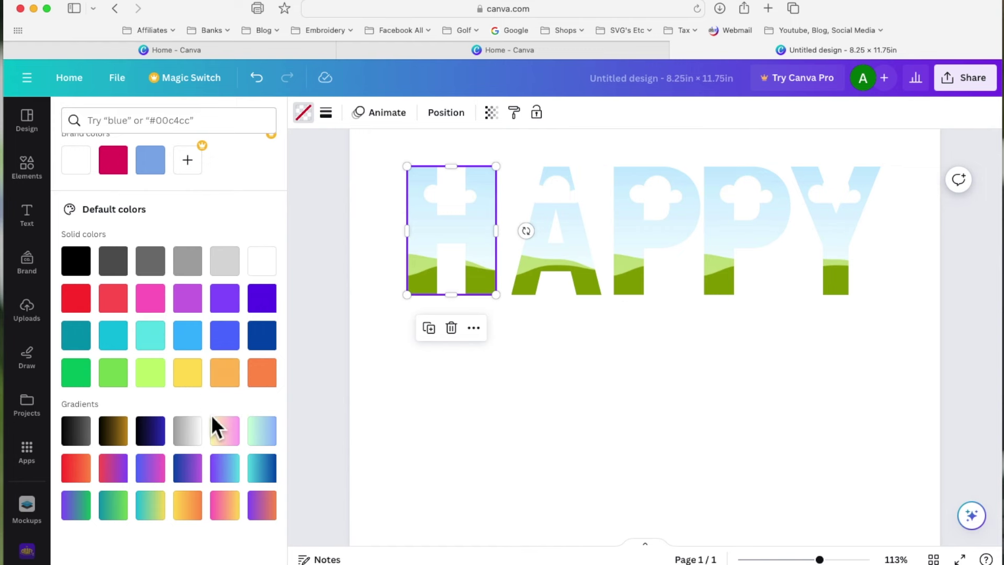
left_click(225, 335)
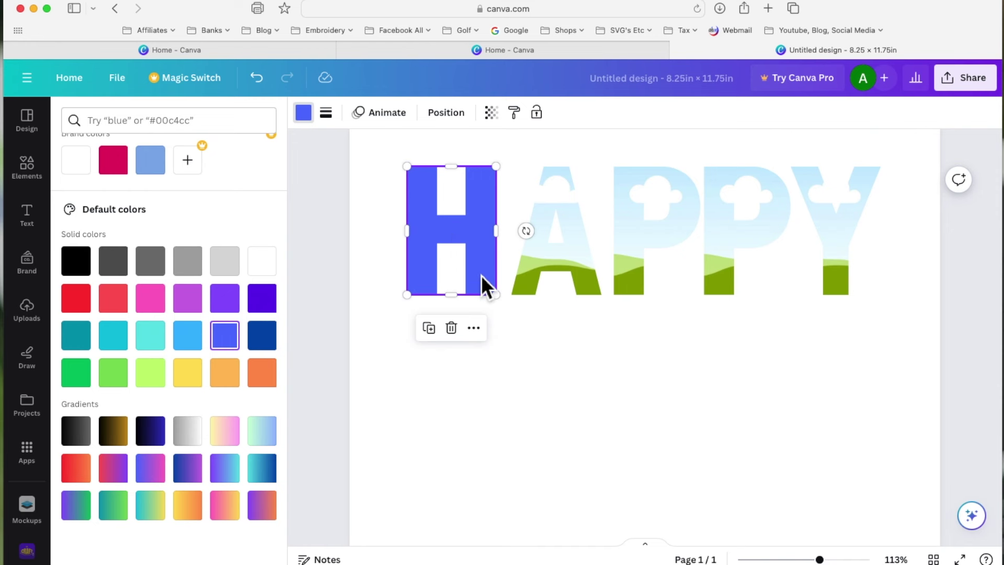
Fill the A with light blue #38b6ff and the first P with the dark blue default color
left_click(578, 250)
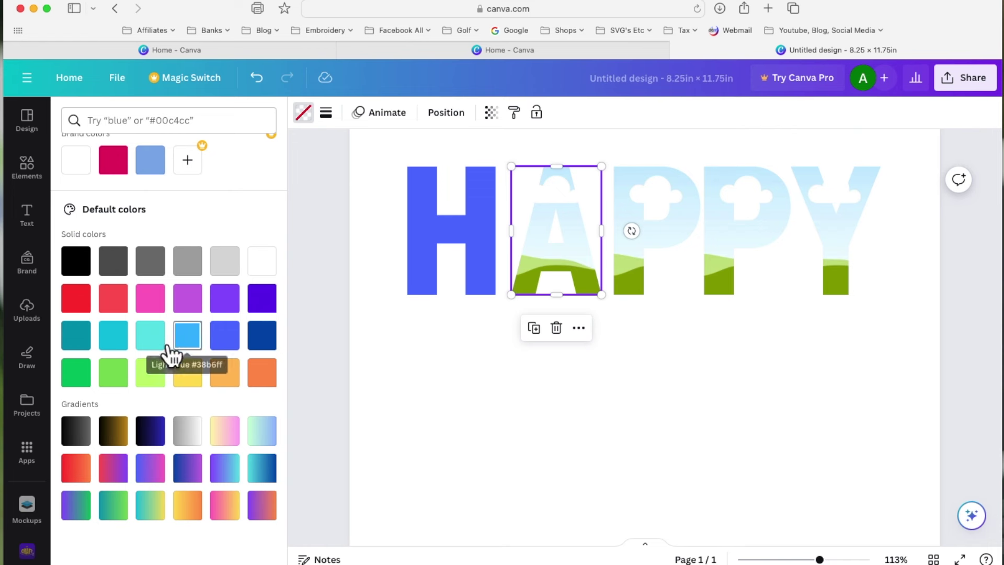
left_click(197, 344)
left_click(667, 230)
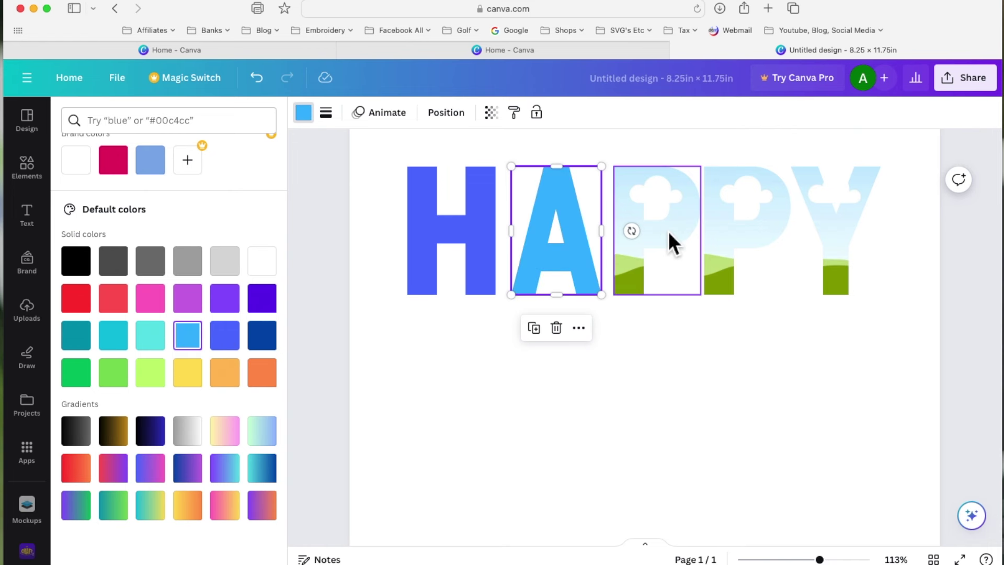
left_click(268, 341)
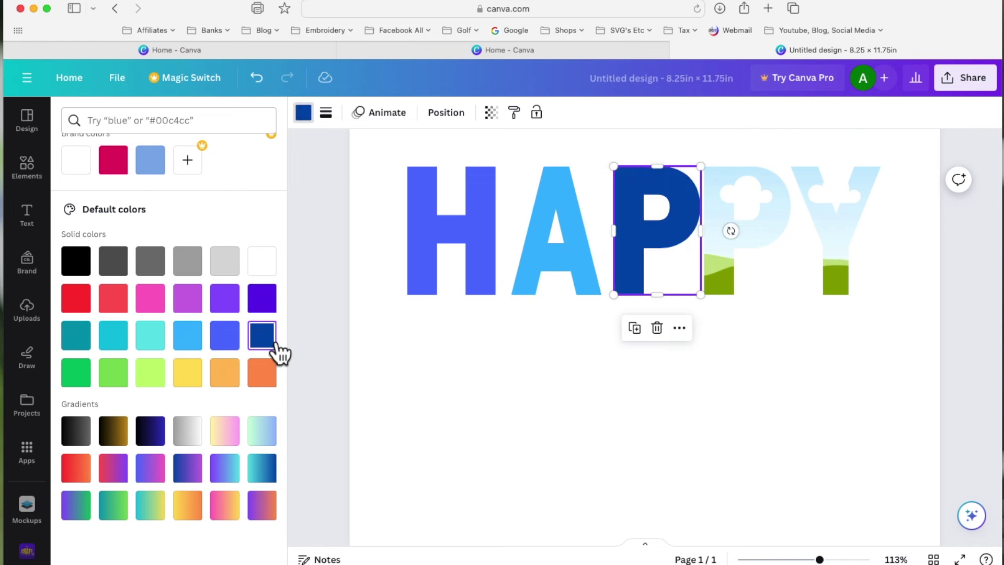
Fill the second P with light blue #38b6ff and the Y with the light turquoise default color
left_click(768, 222)
left_click(197, 343)
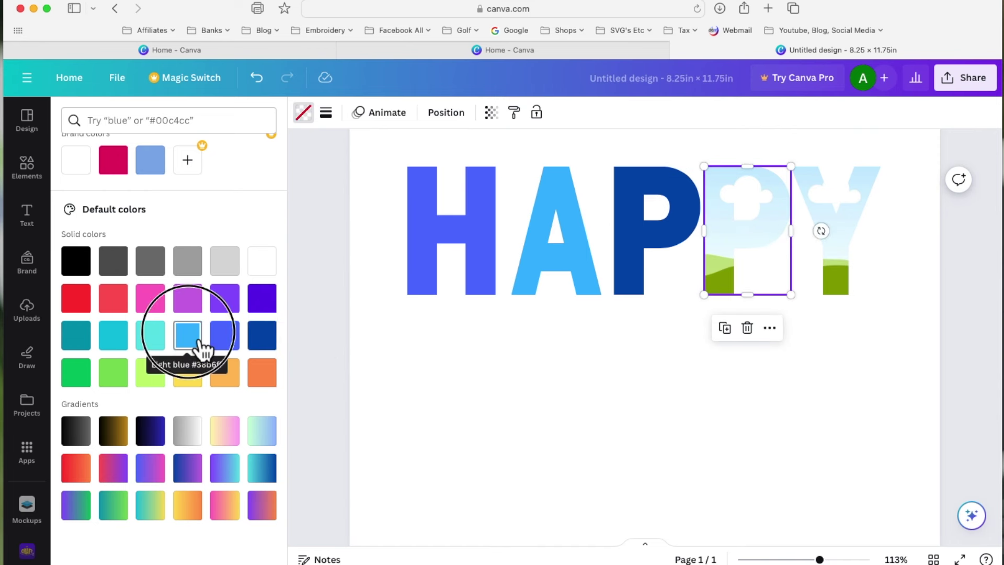
left_click(854, 212)
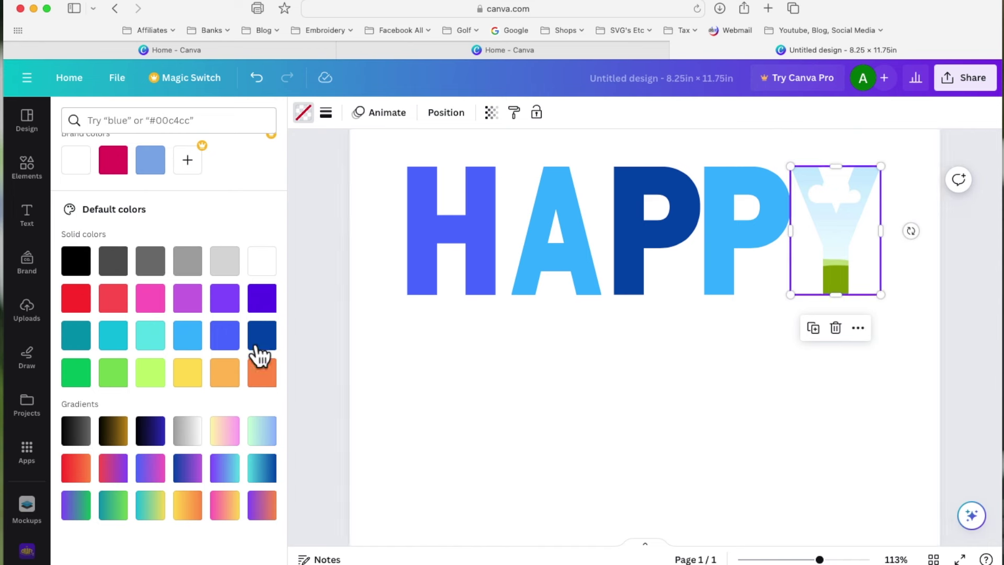
left_click(159, 348)
left_click(605, 370)
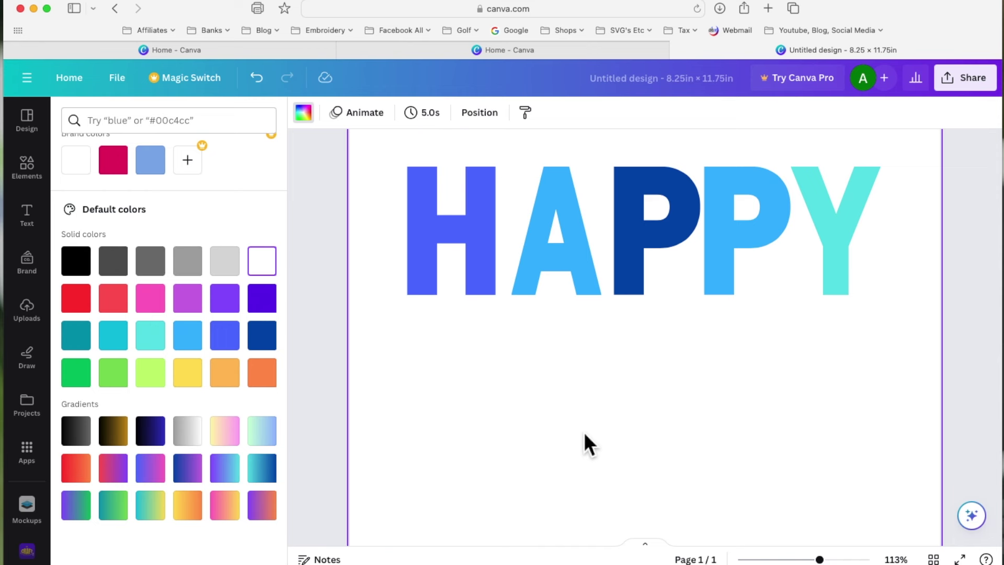
scroll(628, 445, "up", 2)
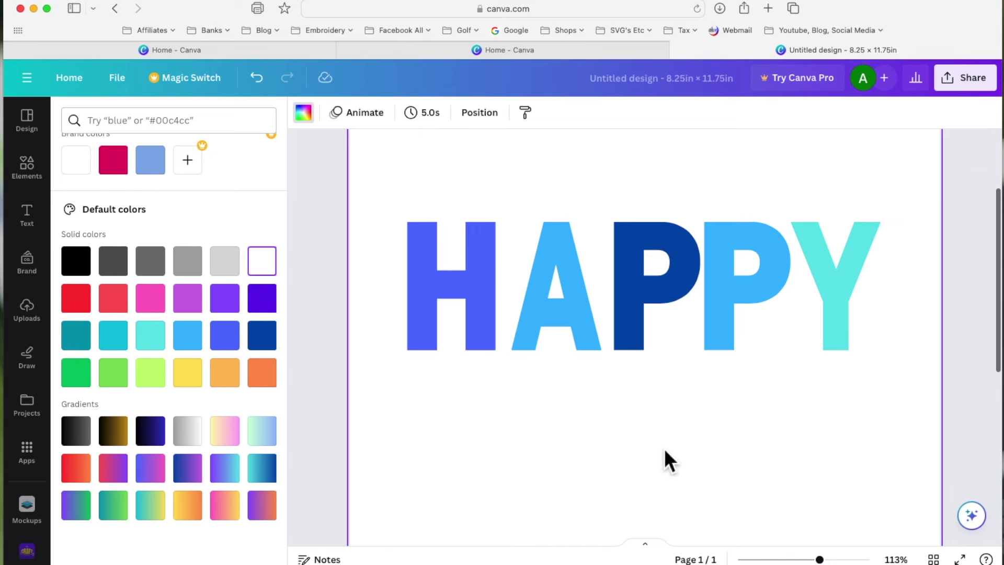
Give the H a dotted border with a weight of 2
left_click(490, 282)
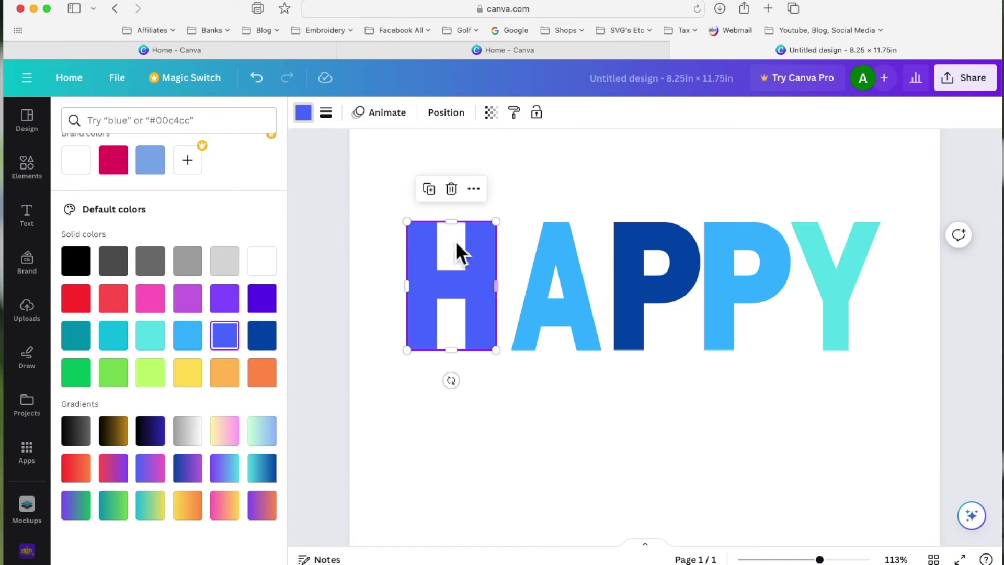
left_click(339, 123)
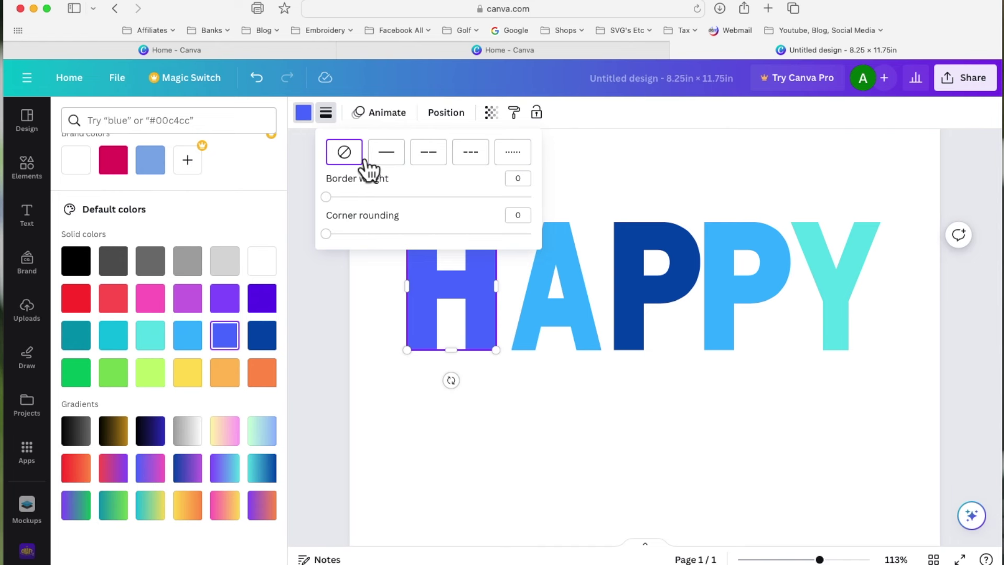
left_click(527, 163)
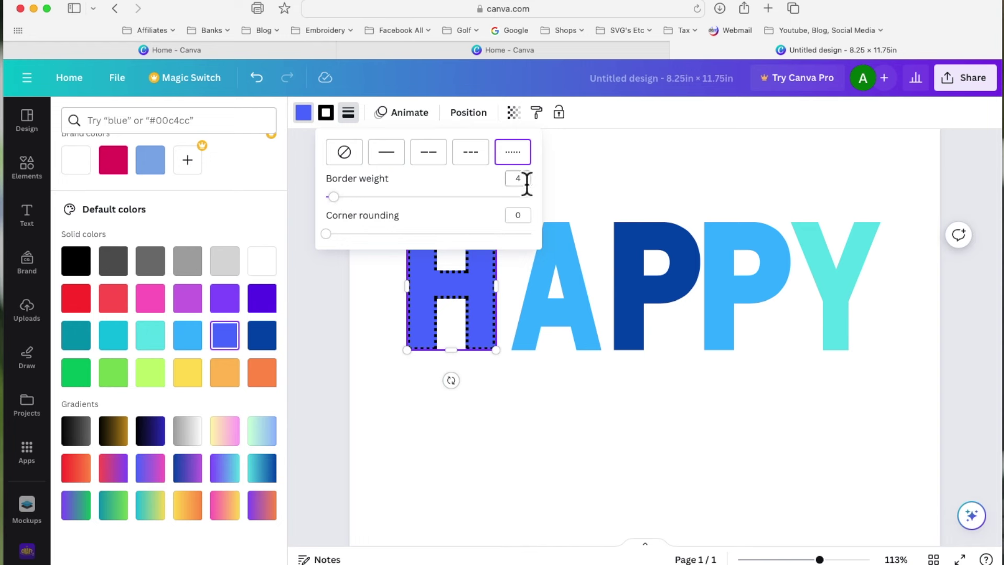
left_click_drag(334, 199, 329, 198)
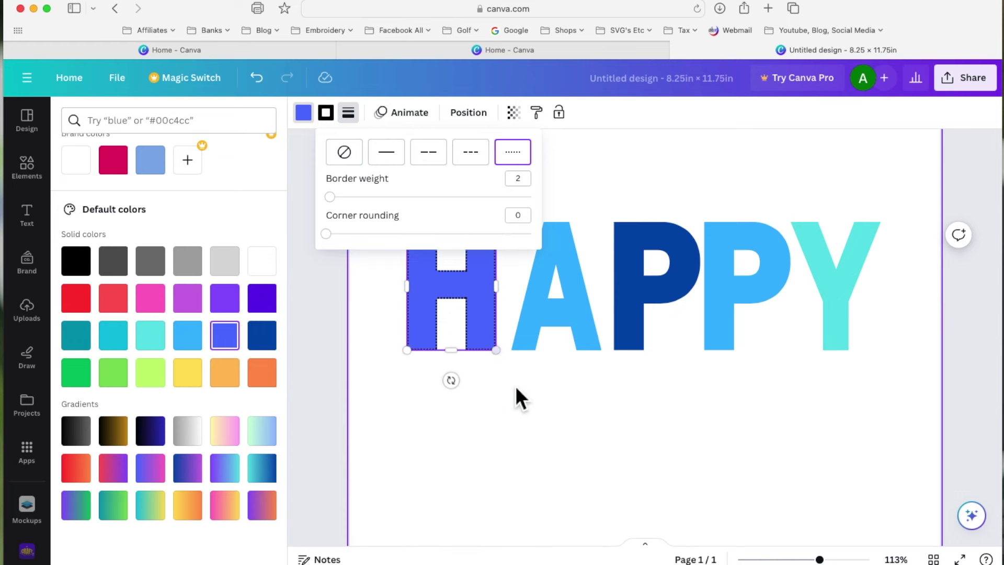
left_click(577, 395)
Try a light green color on the H's dotted border and return it to black #000000
left_click_drag(820, 559, 859, 559)
scroll(745, 437, "left", 5)
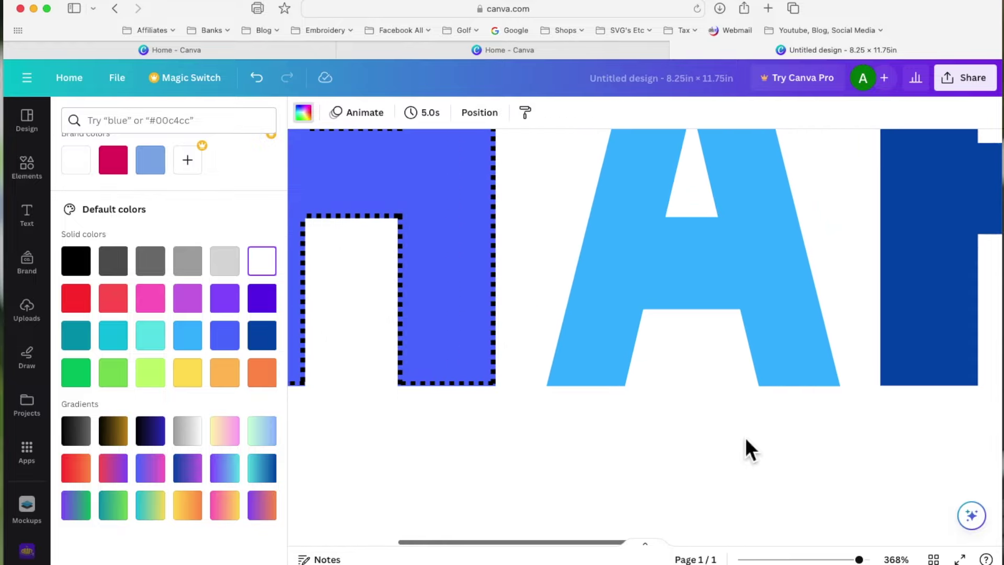
scroll(745, 437, "up", 10)
scroll(746, 437, "left", 5)
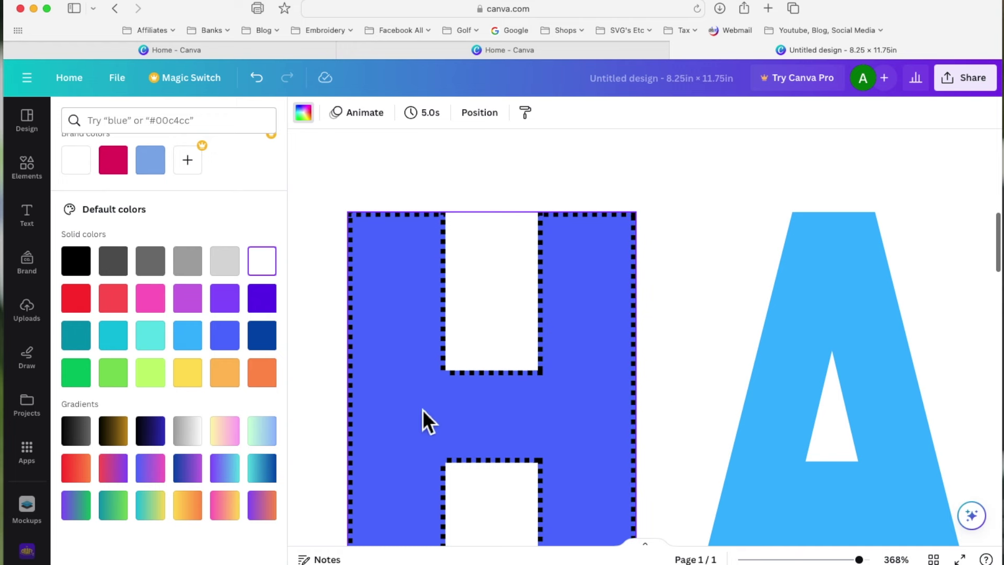
left_click(502, 234)
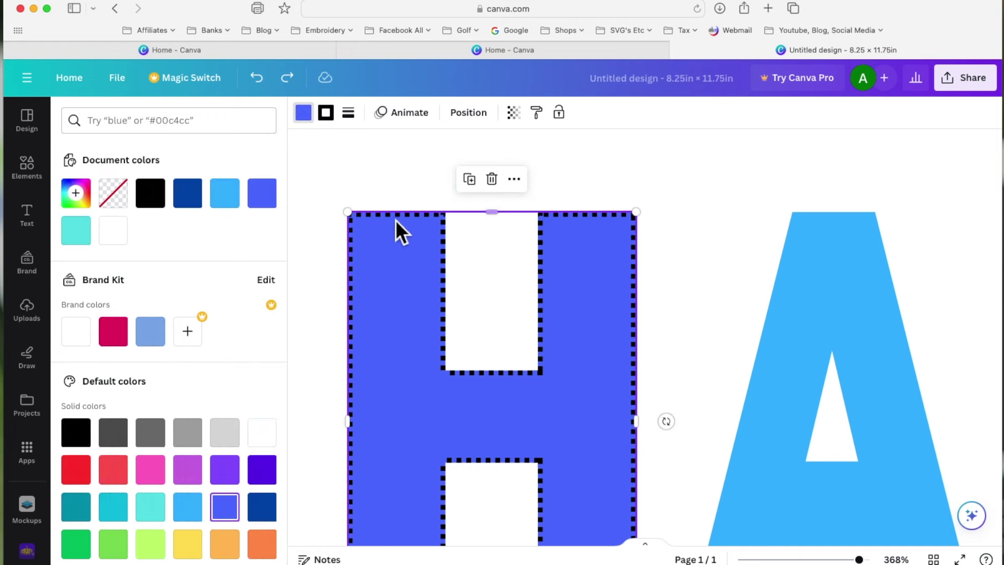
left_click(337, 118)
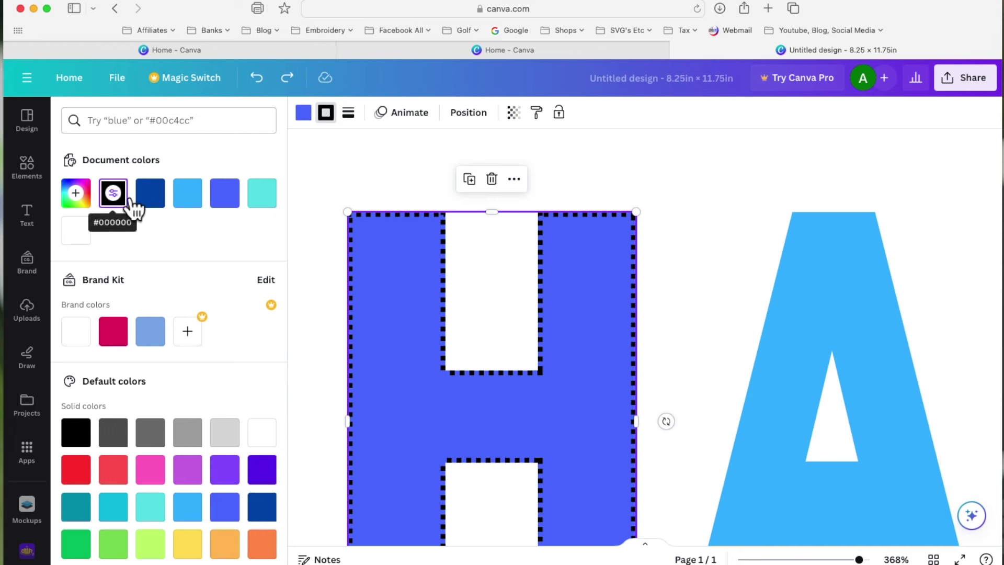
left_click(156, 547)
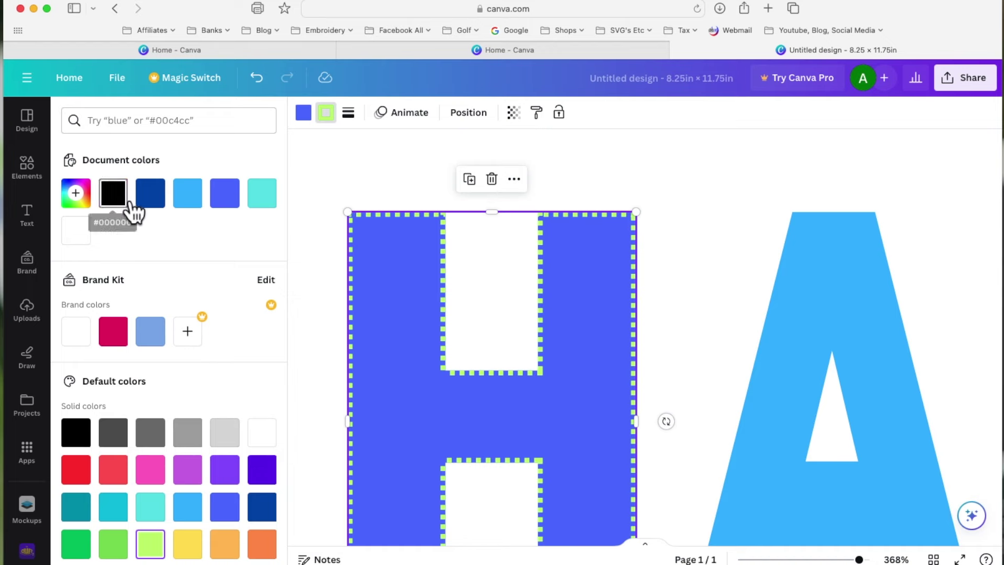
left_click(113, 193)
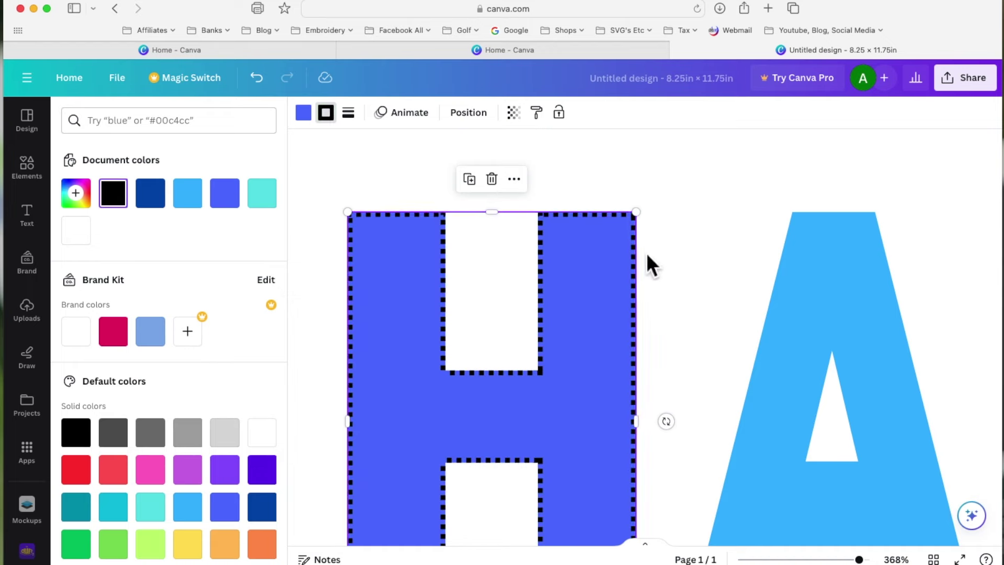
Give the A a dotted border with a weight of 2, matching the H
scroll(646, 253, "down", 5)
left_click(600, 240)
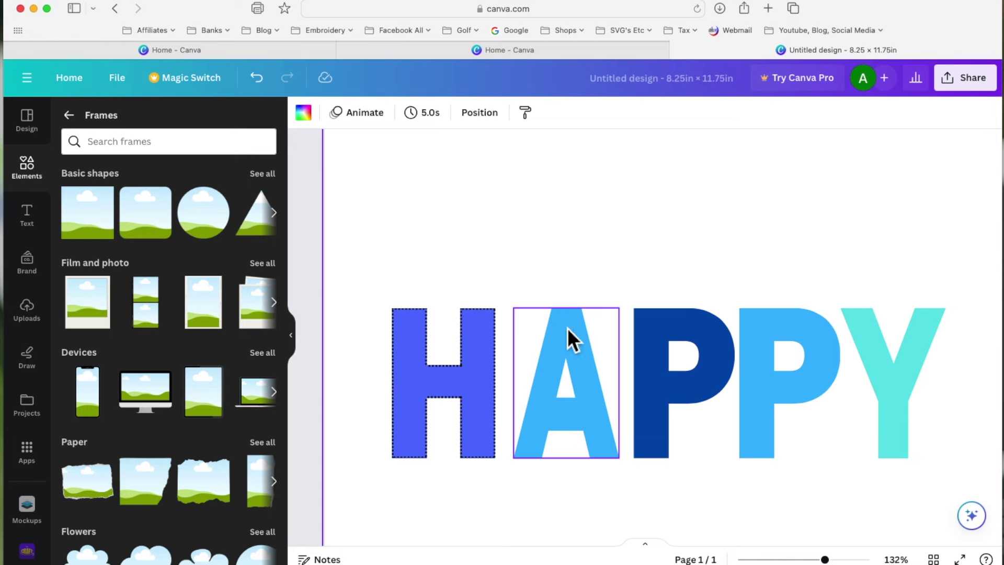
left_click(566, 342)
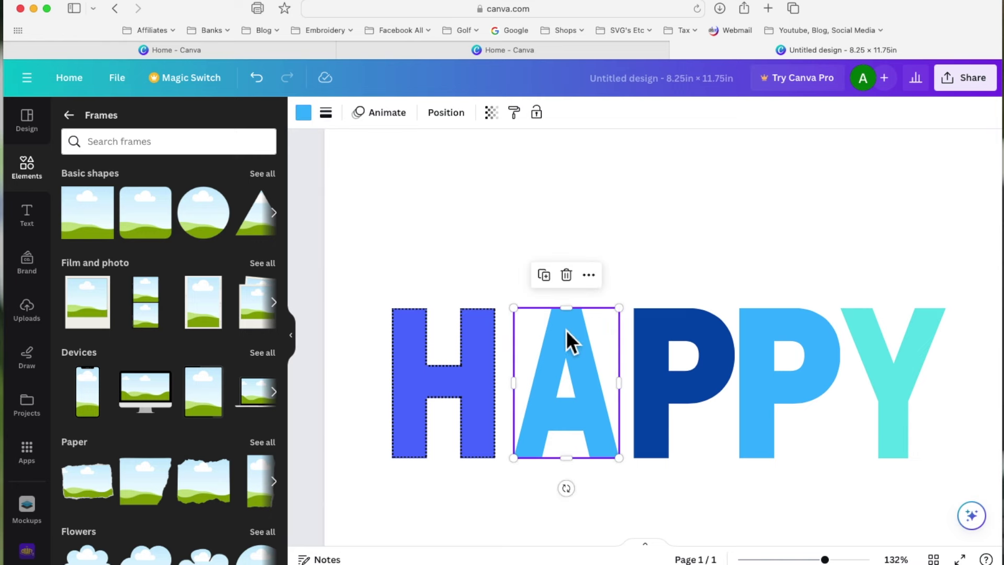
left_click(328, 114)
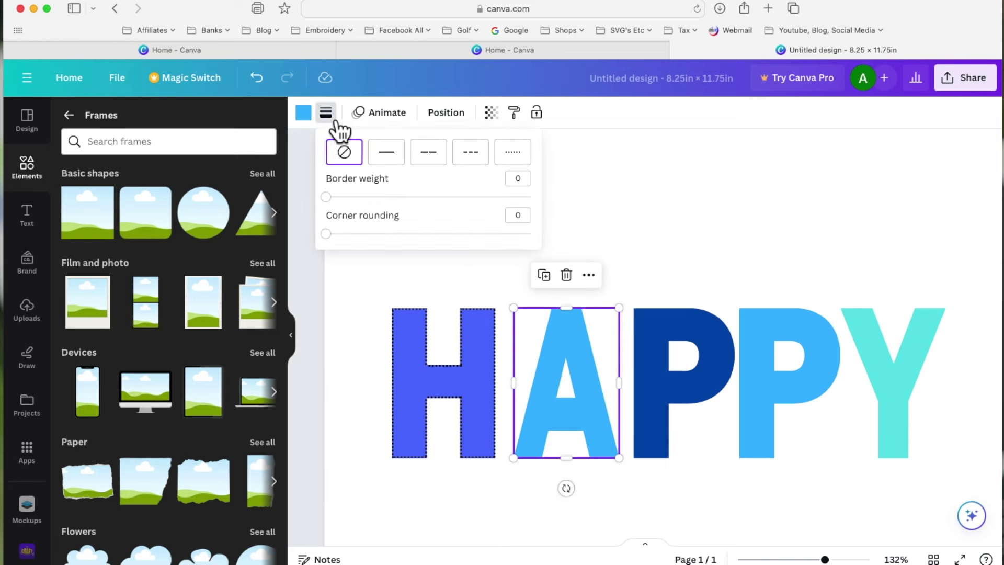
left_click(528, 170)
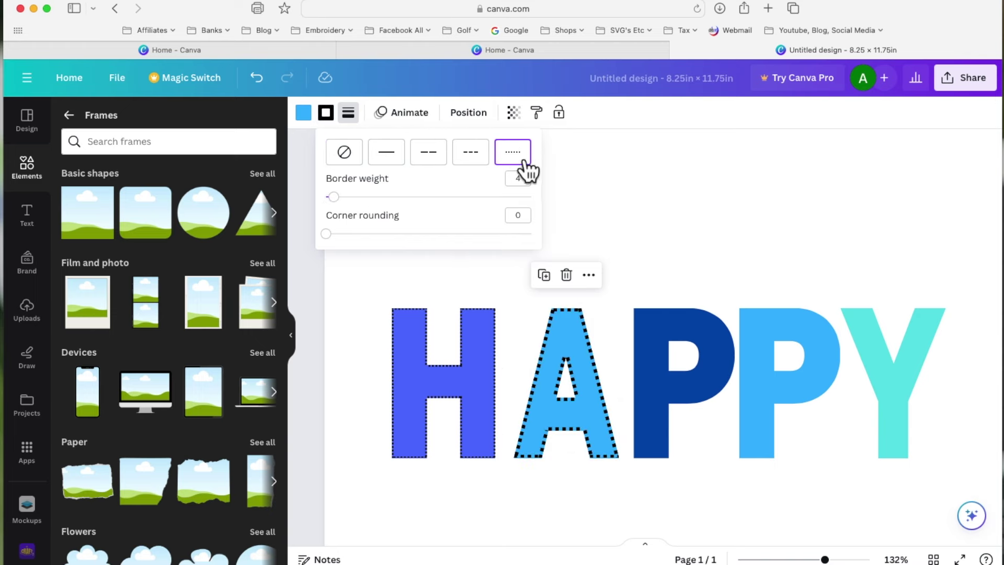
left_click_drag(346, 207, 343, 206)
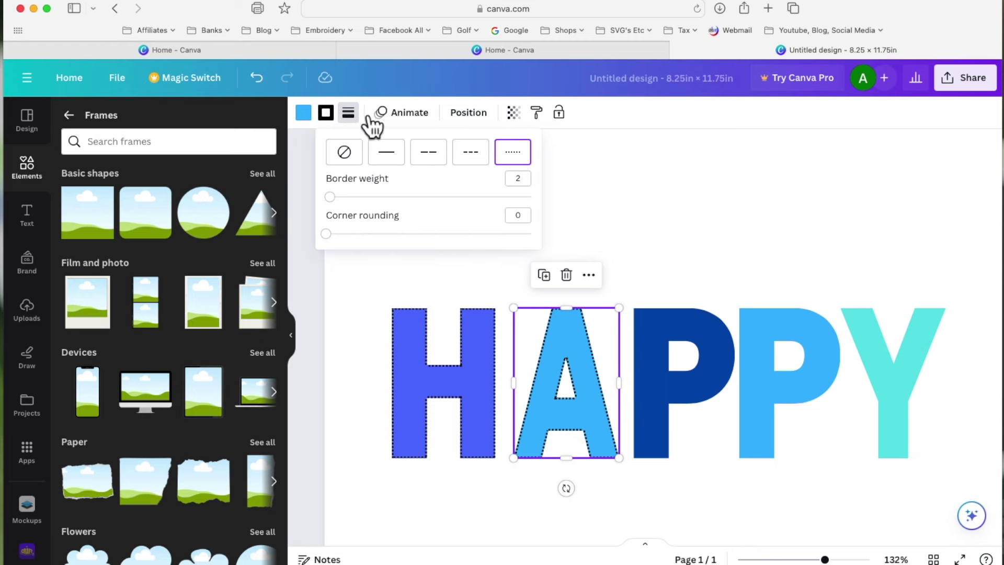
left_click(340, 116)
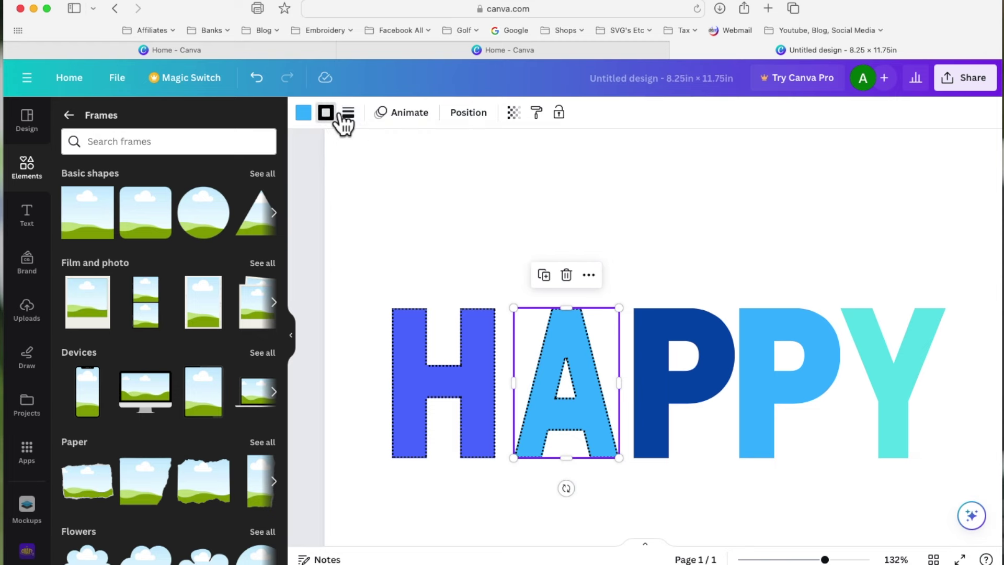
Try a yellow #E8D970 on the A's dotted border and return it to black
scroll(194, 356, "down", 4)
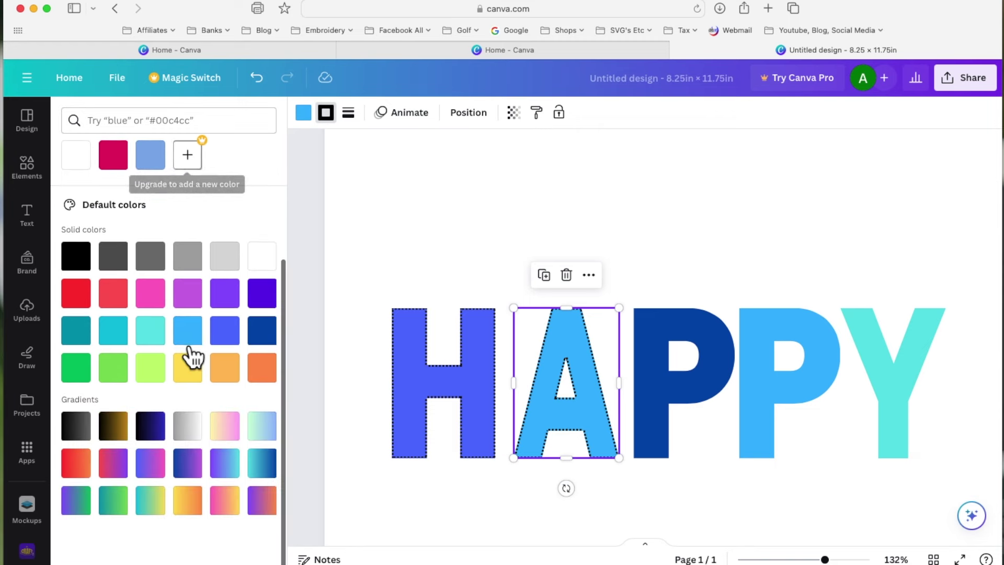
scroll(214, 427, "up", 4)
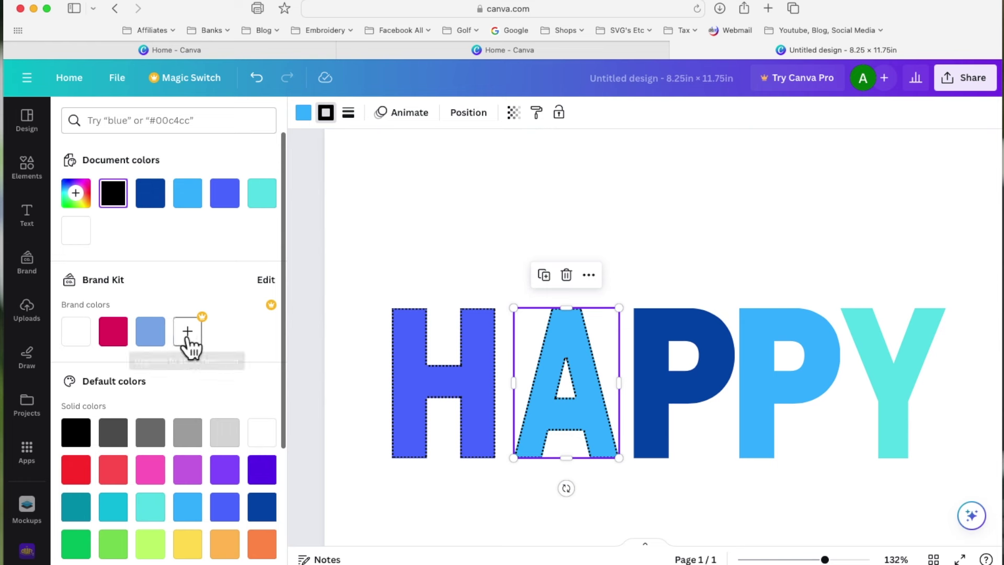
left_click(87, 201)
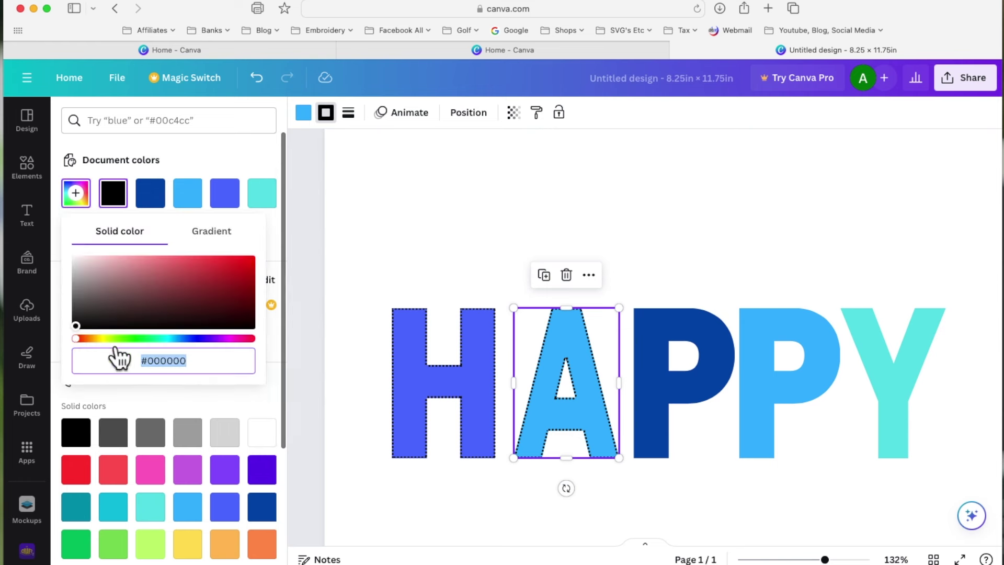
mouse_move(88, 345)
left_mouse_down()
mouse_move(112, 346)
mouse_move(141, 282)
mouse_move(187, 260)
mouse_move(163, 262)
mouse_move(188, 262)
mouse_move(164, 262)
mouse_move(177, 267)
left_mouse_up()
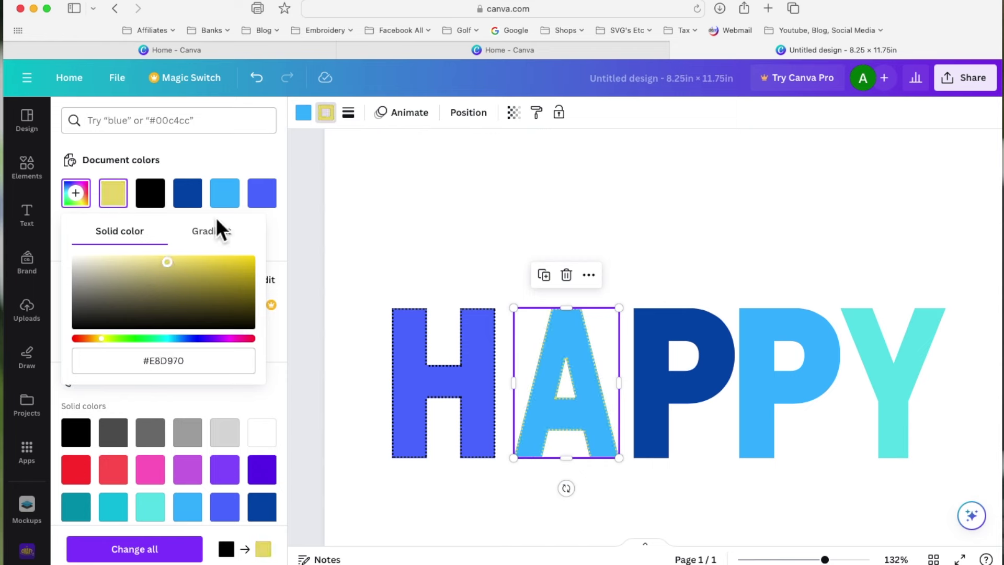
left_click(151, 194)
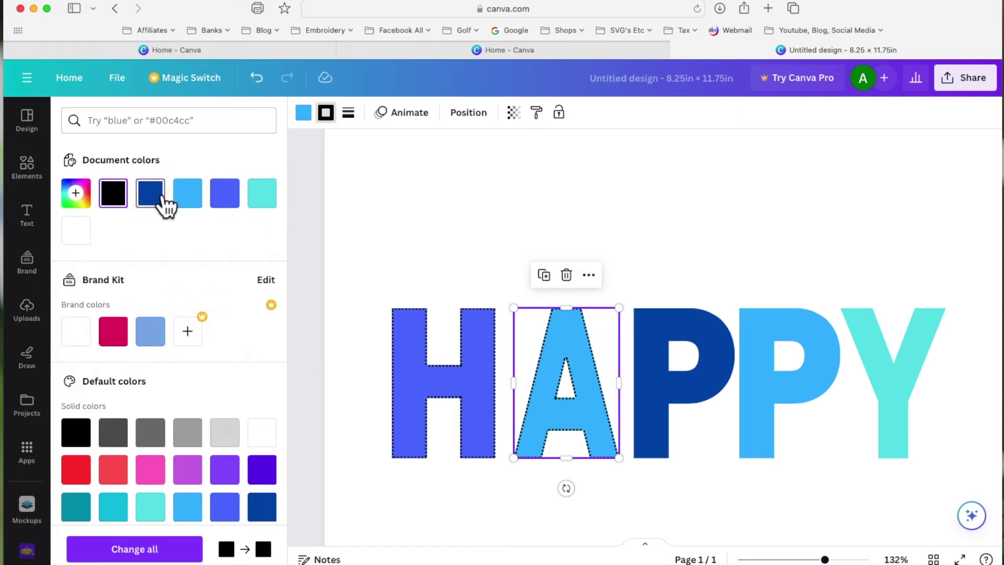
Give the first P a dotted border as thin as the one on the H and A
left_click(670, 337)
left_click(325, 113)
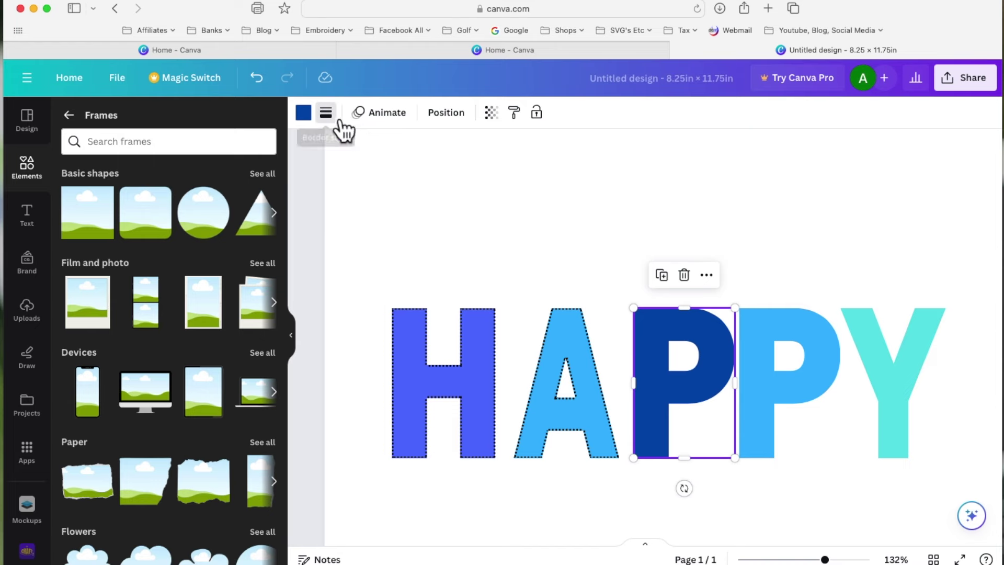
left_click(529, 160)
left_click(341, 209)
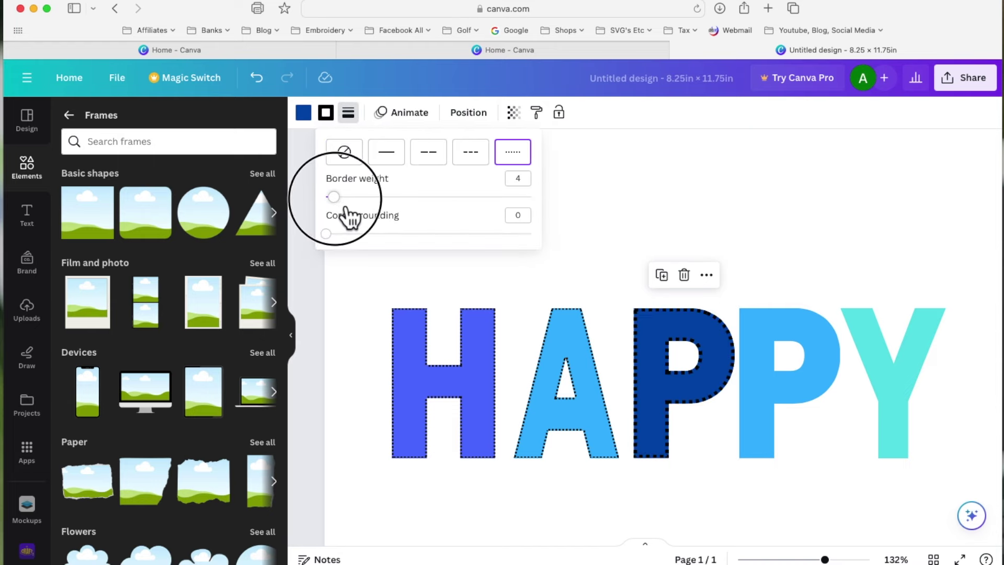
Give the second P a dotted border with a weight of 2
left_click(777, 323)
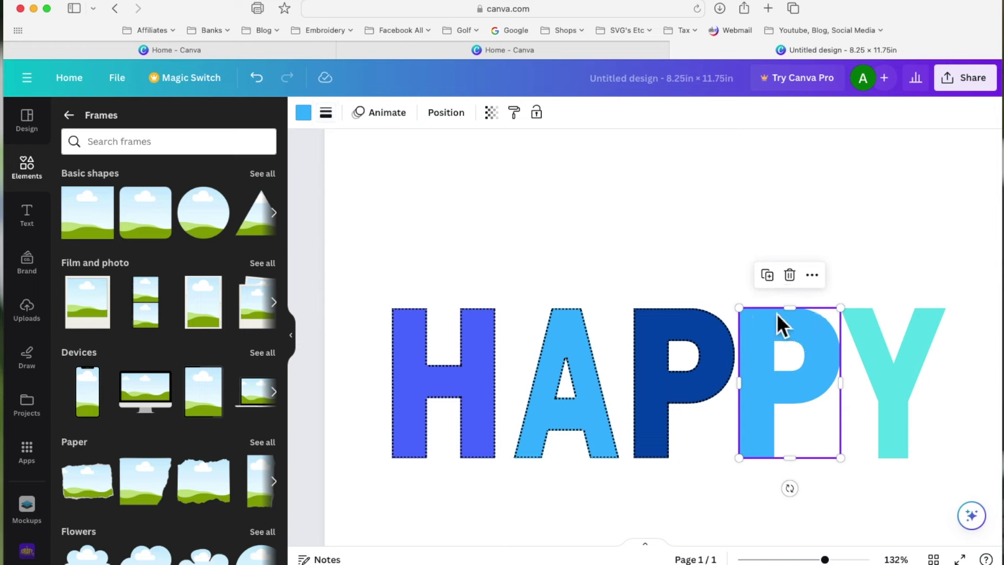
left_click(327, 113)
left_click(515, 157)
left_click(345, 212)
left_click_drag(332, 197, 330, 197)
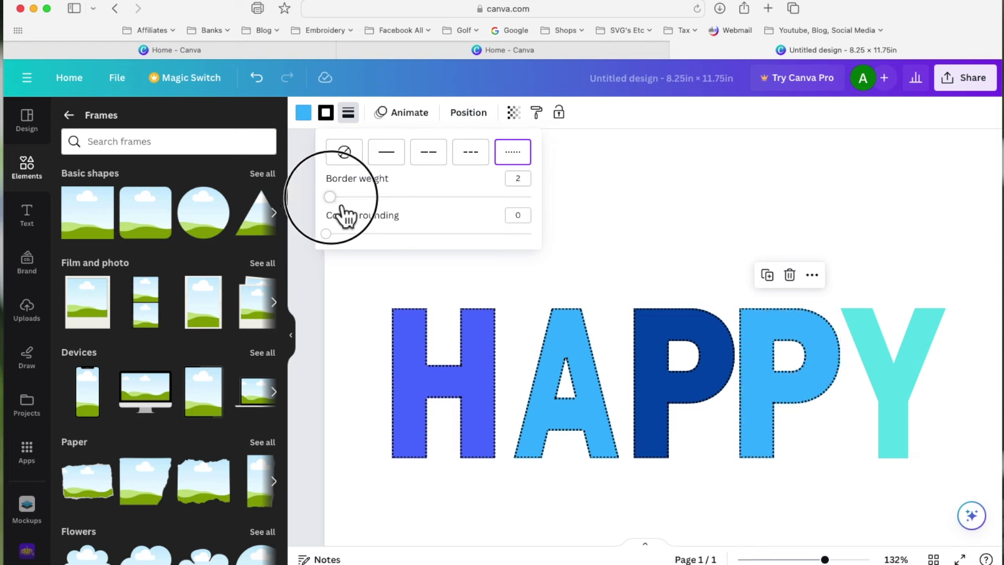
Give the Y a dotted border and thin it to match the borders of the other letters
left_click(913, 347)
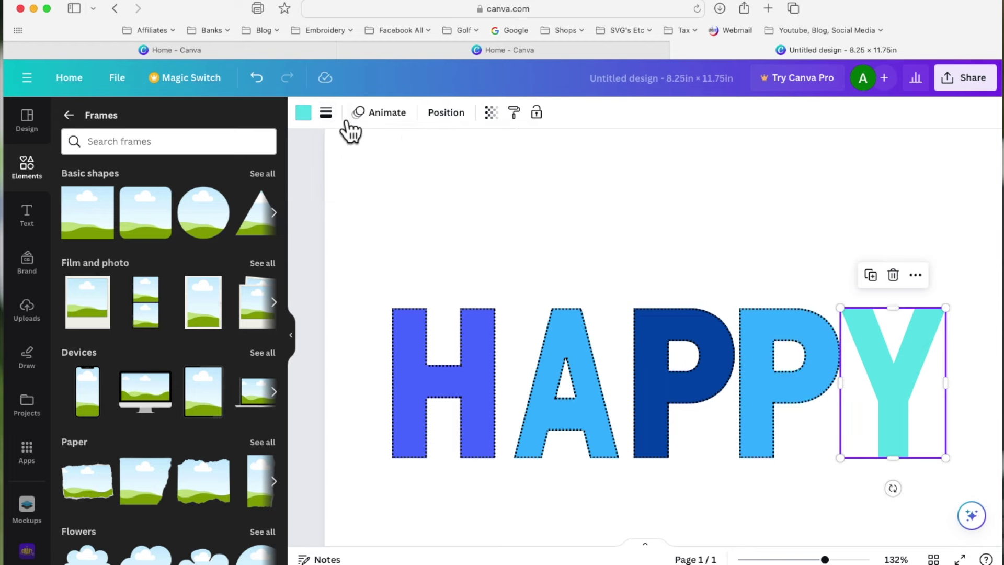
left_click(325, 113)
left_click(515, 154)
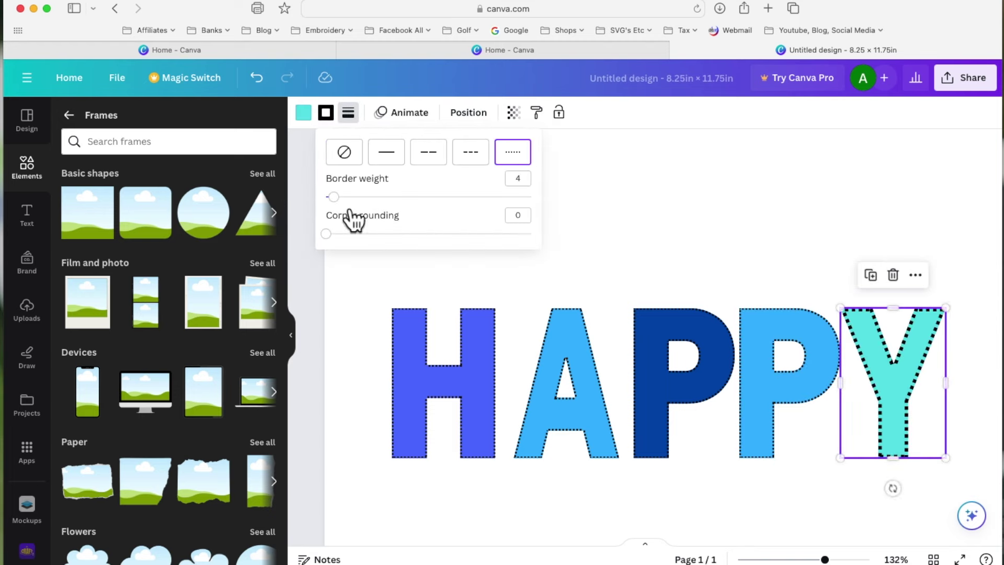
left_click_drag(333, 198, 330, 198)
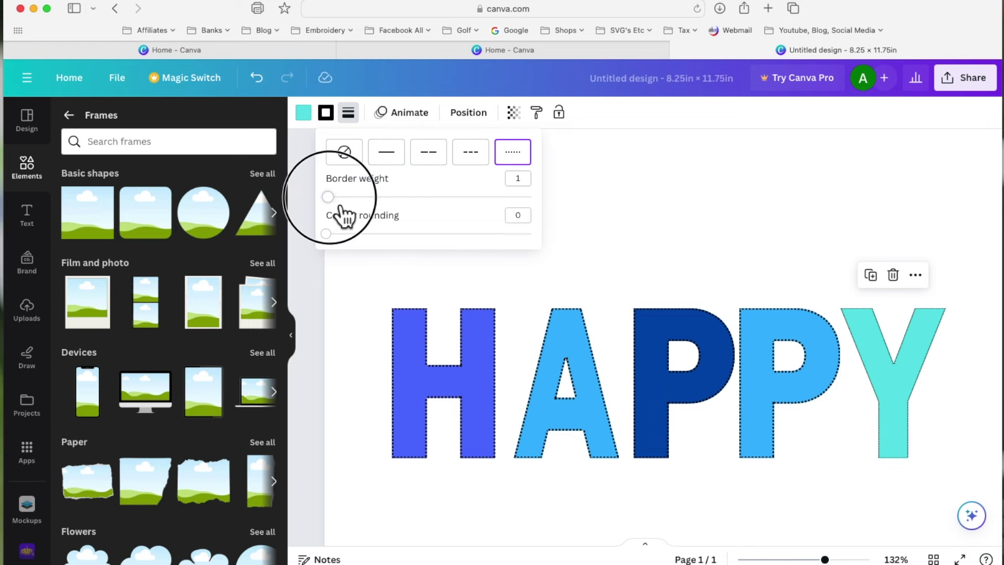
left_click(677, 195)
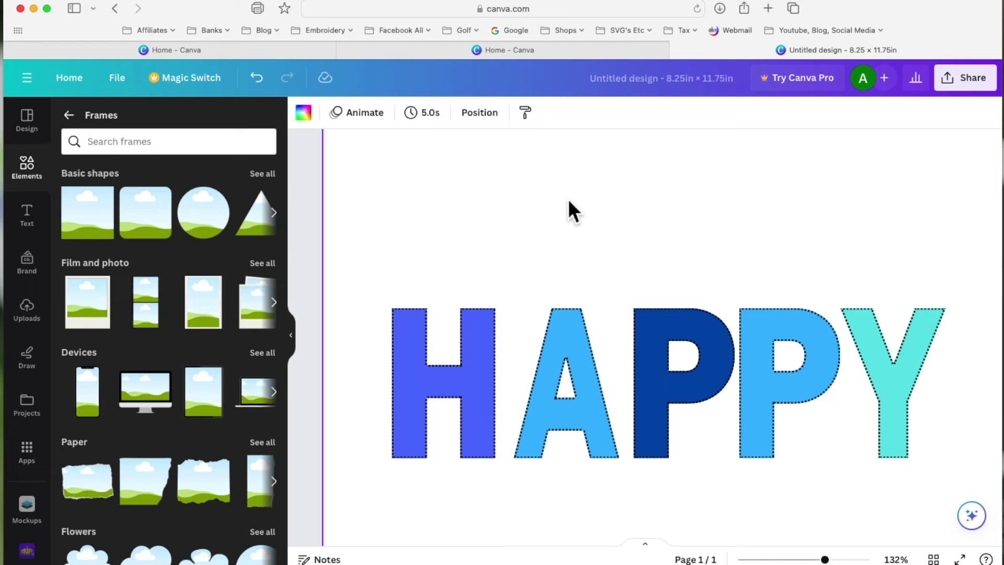
Select all five HAPPY letters together and group them into one object
left_click_drag(825, 560, 806, 560)
left_click(884, 369)
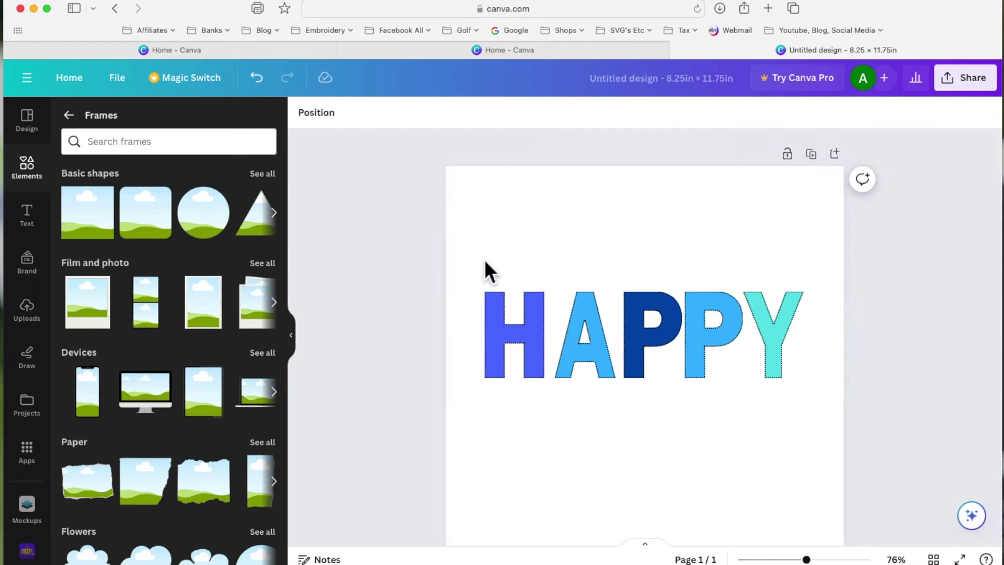
left_click_drag(414, 256, 924, 418)
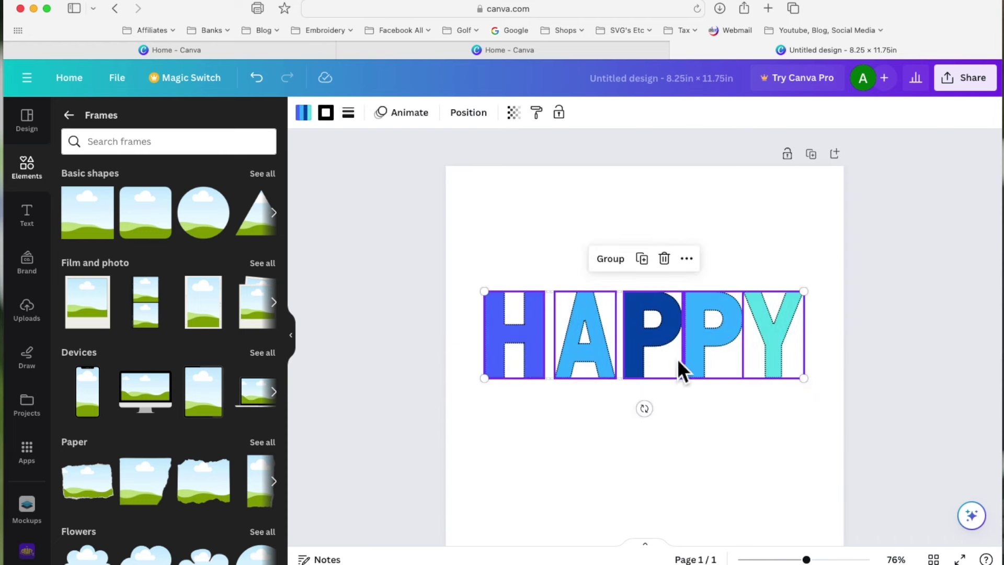
left_click(611, 259)
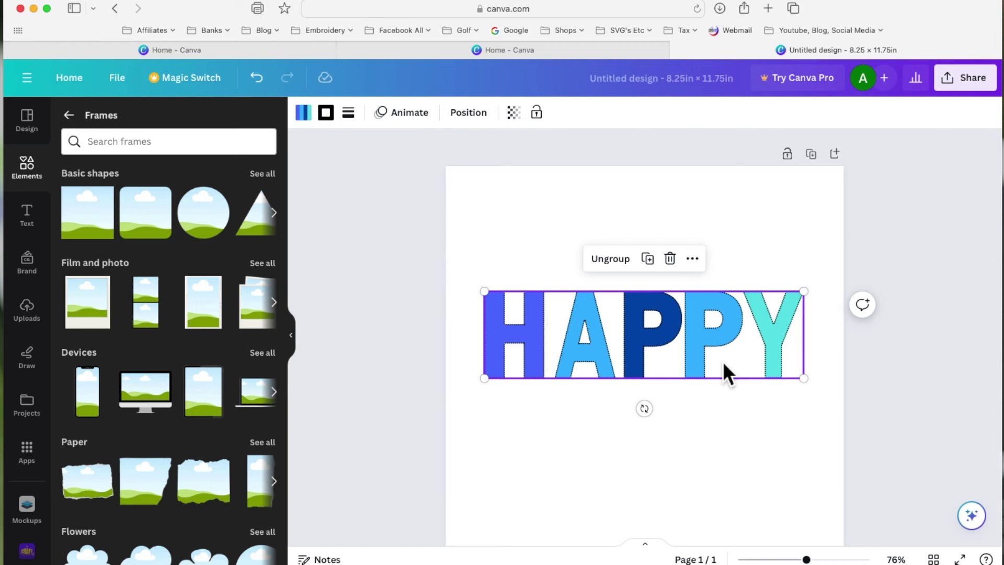
left_click(397, 410)
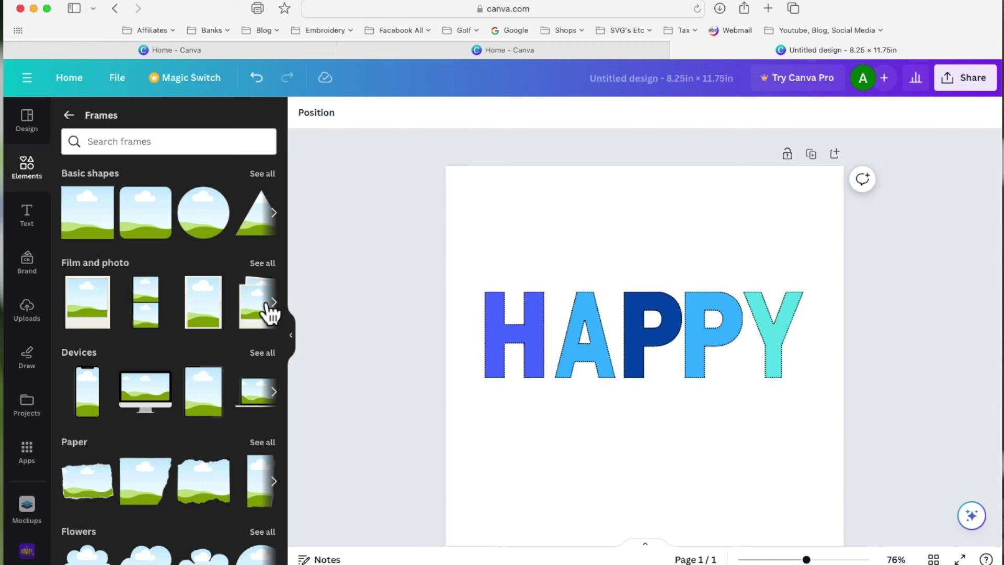
left_click(45, 173)
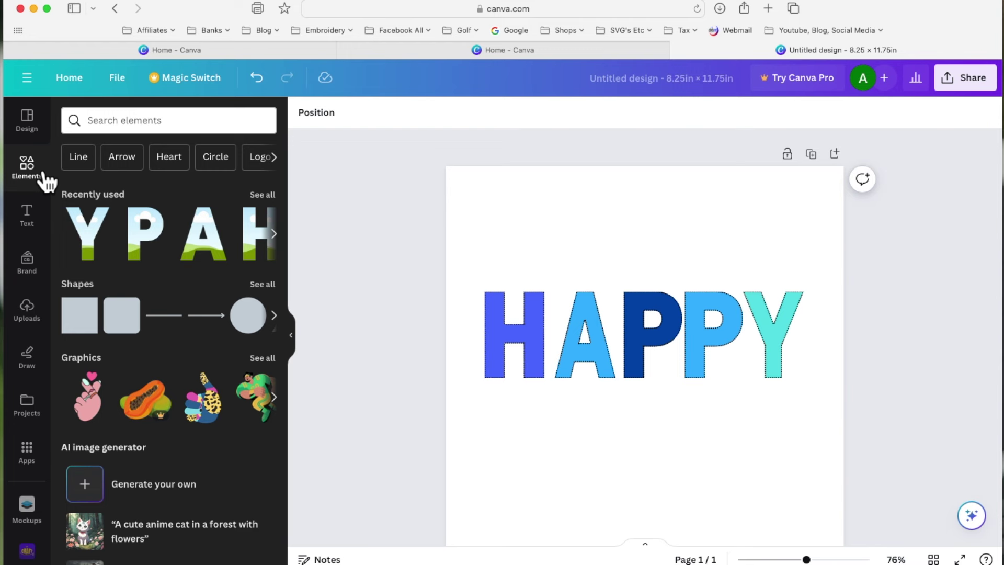
left_click(77, 121)
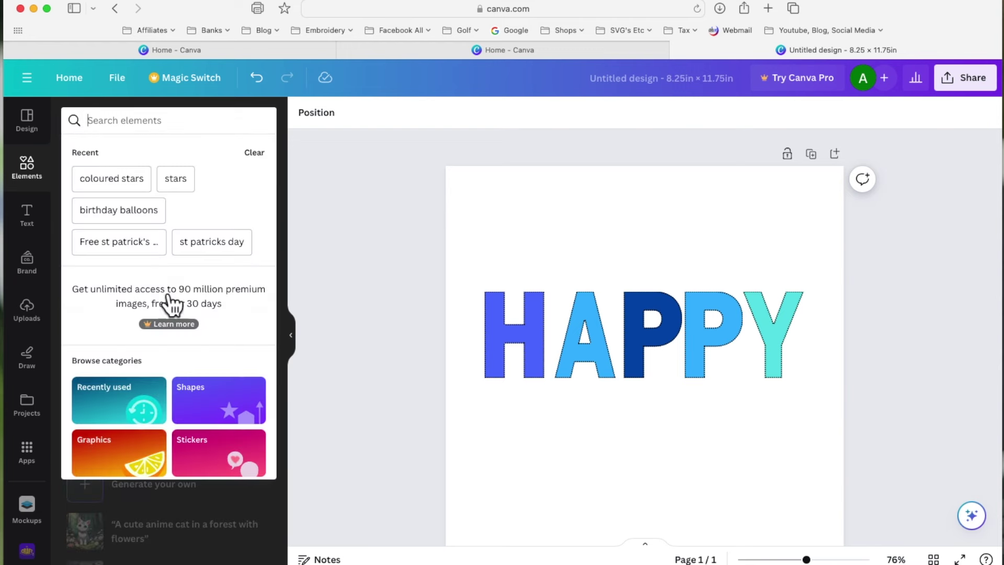
scroll(177, 396, "down", 5)
scroll(179, 396, "up", 3)
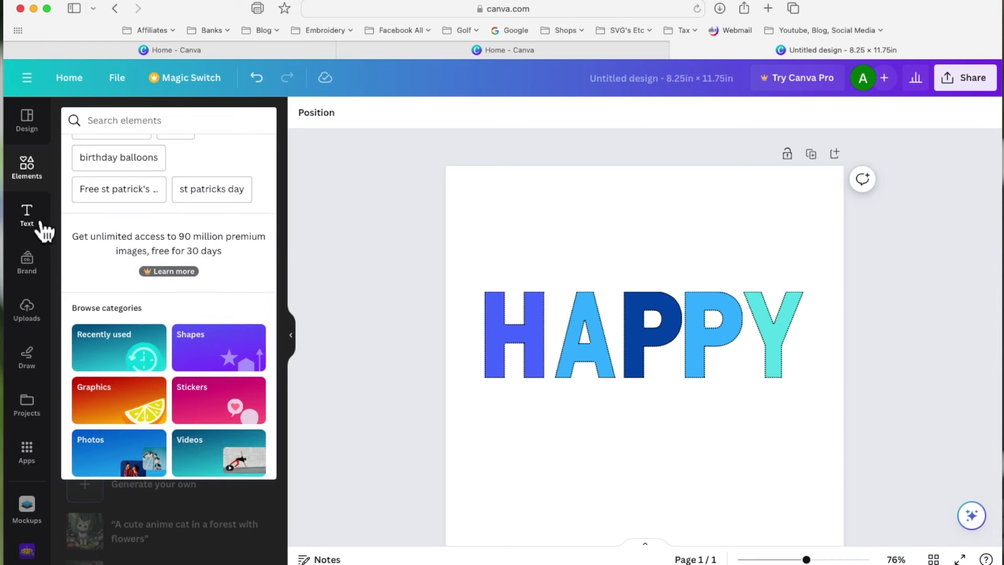
Add a square from the full collection of basic shapes to the page
left_click(35, 182)
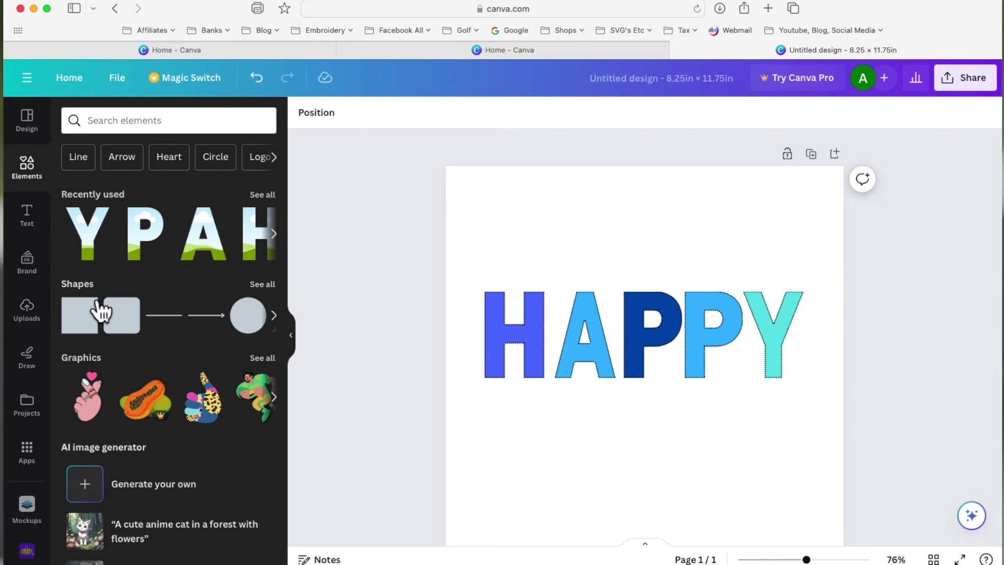
left_click(267, 286)
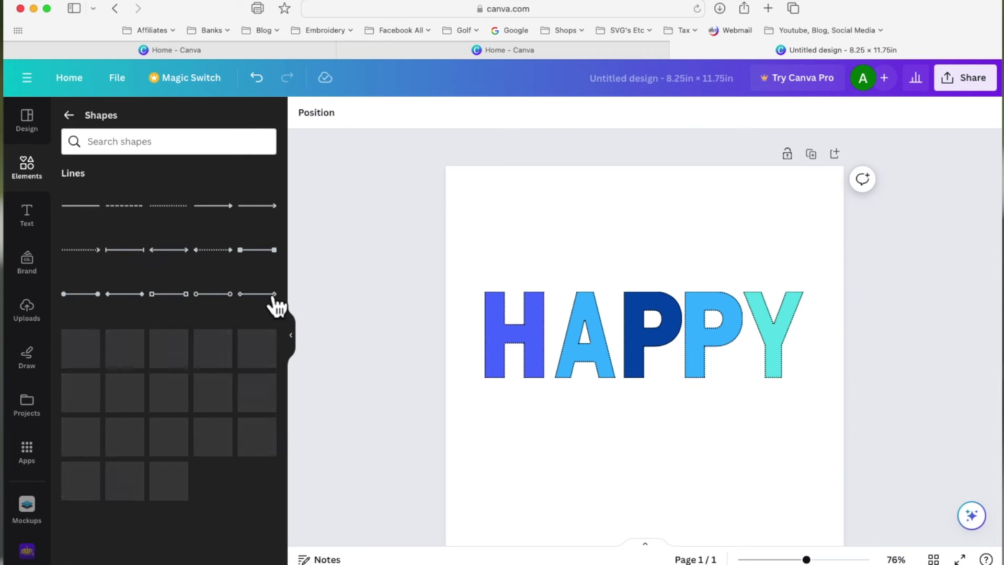
scroll(275, 306, "down", 1)
scroll(272, 307, "down", 2)
scroll(273, 307, "up", 2)
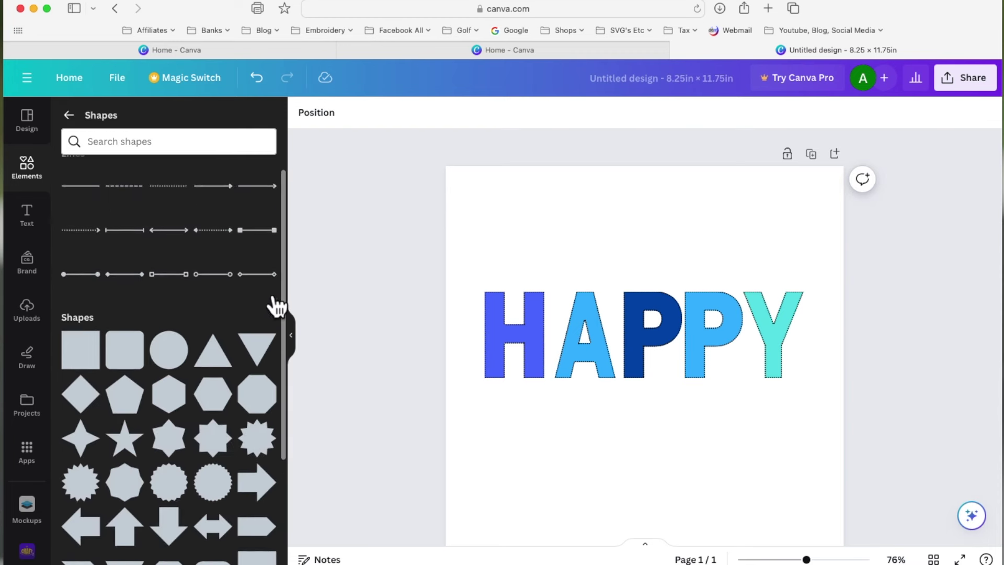
left_click(87, 365)
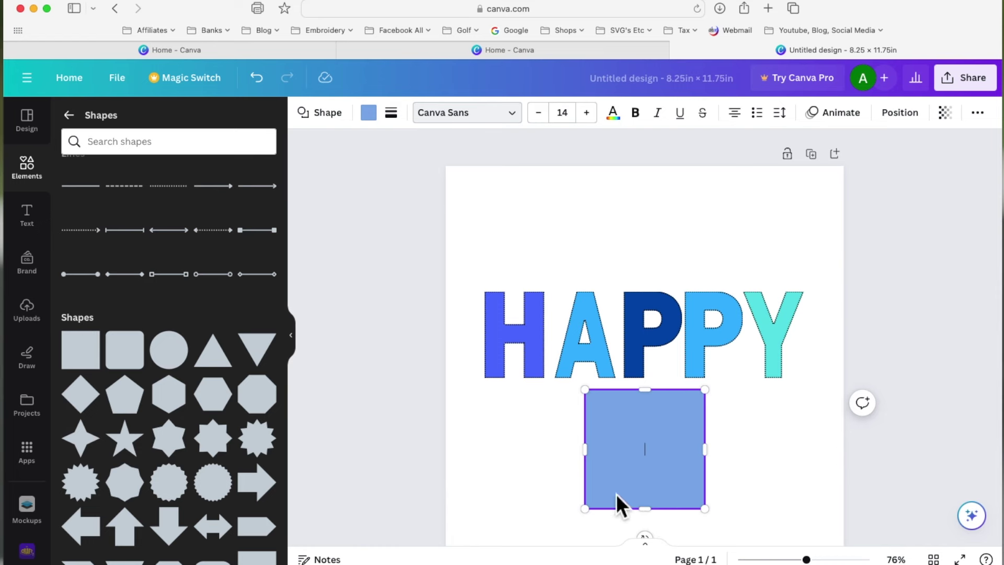
Reshape the square into a thin horizontal bar nearly as wide as HAPPY and place it just below the word
left_click_drag(650, 510, 650, 414)
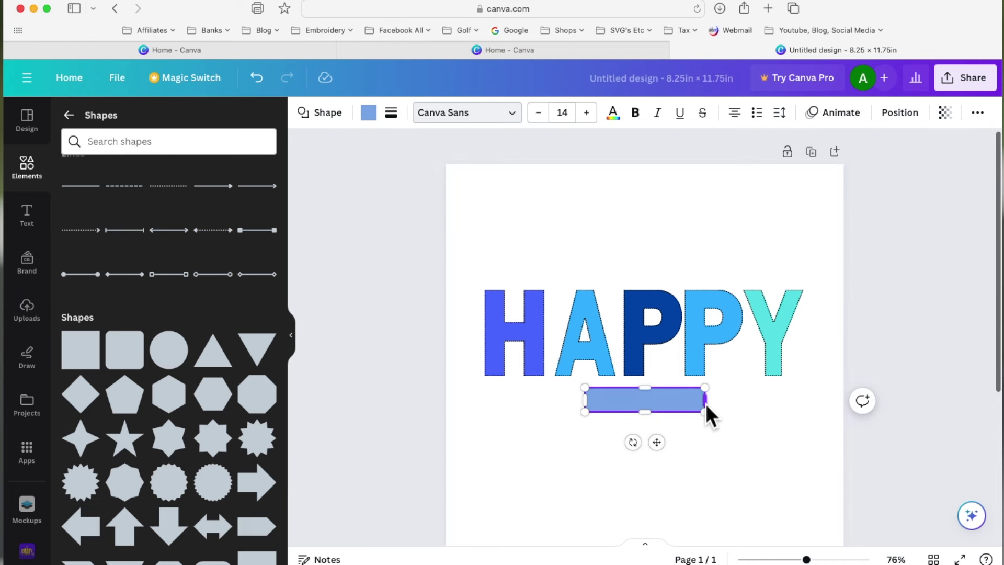
left_click_drag(707, 401, 811, 402)
left_click_drag(769, 400, 705, 407)
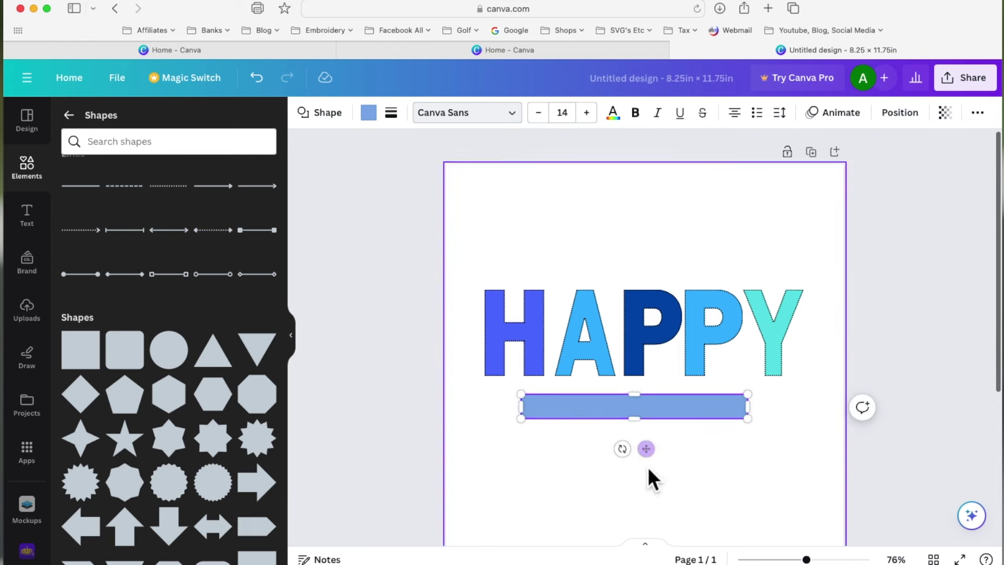
left_click_drag(656, 458, 601, 442)
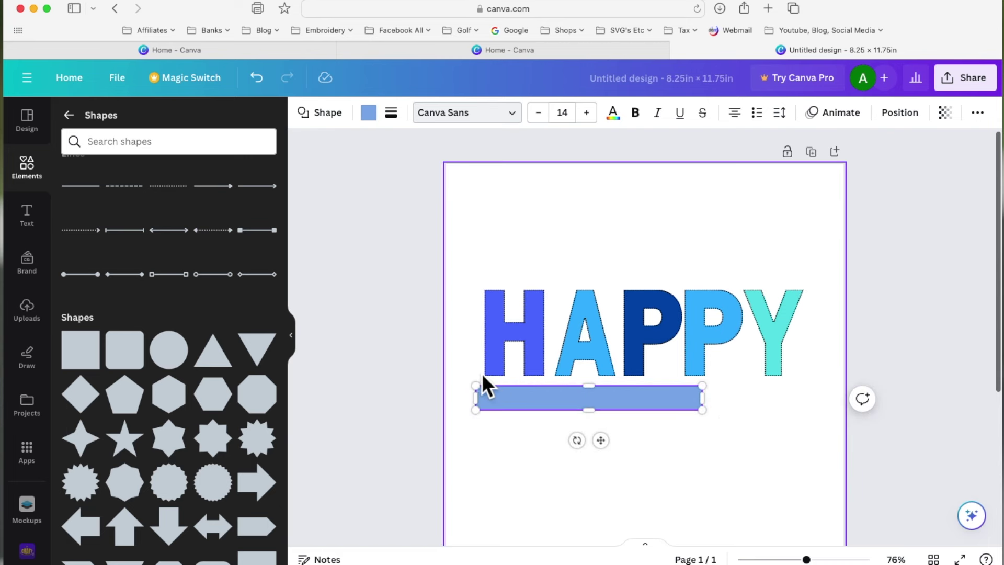
left_click_drag(704, 399, 796, 403)
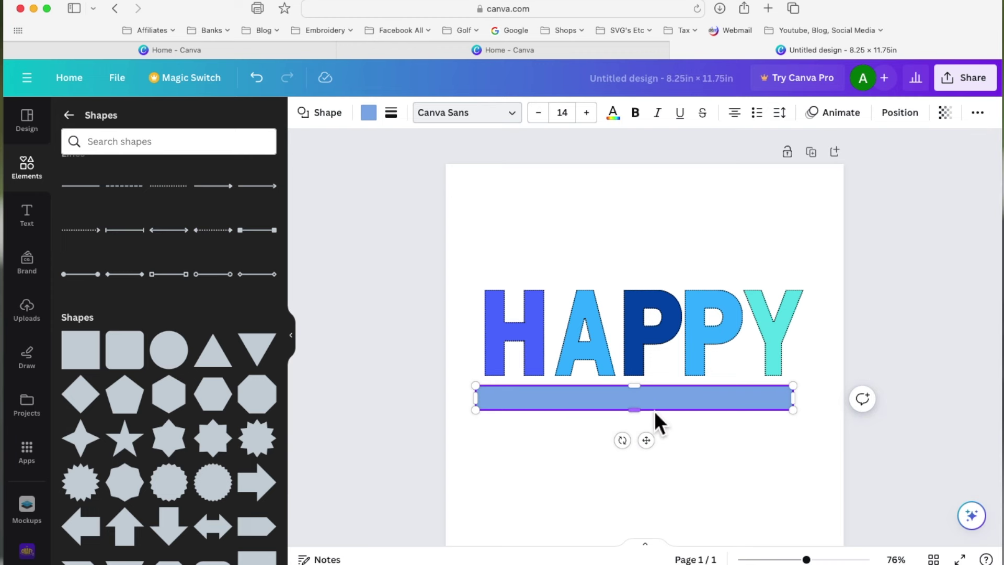
Fill the bar with white and move it across the middle of the HAPPY letters
left_click(381, 124)
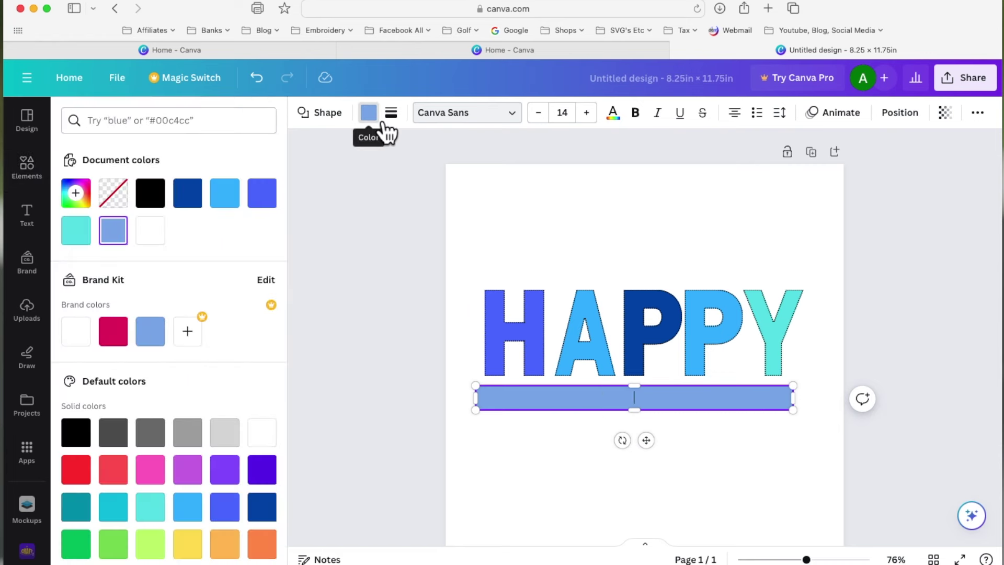
left_click(157, 232)
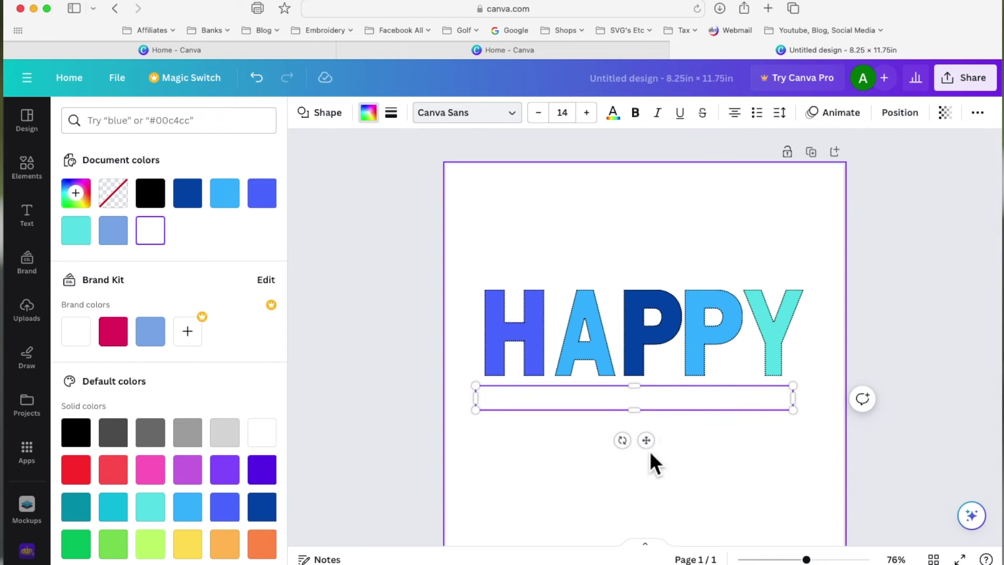
left_click_drag(649, 441, 658, 393)
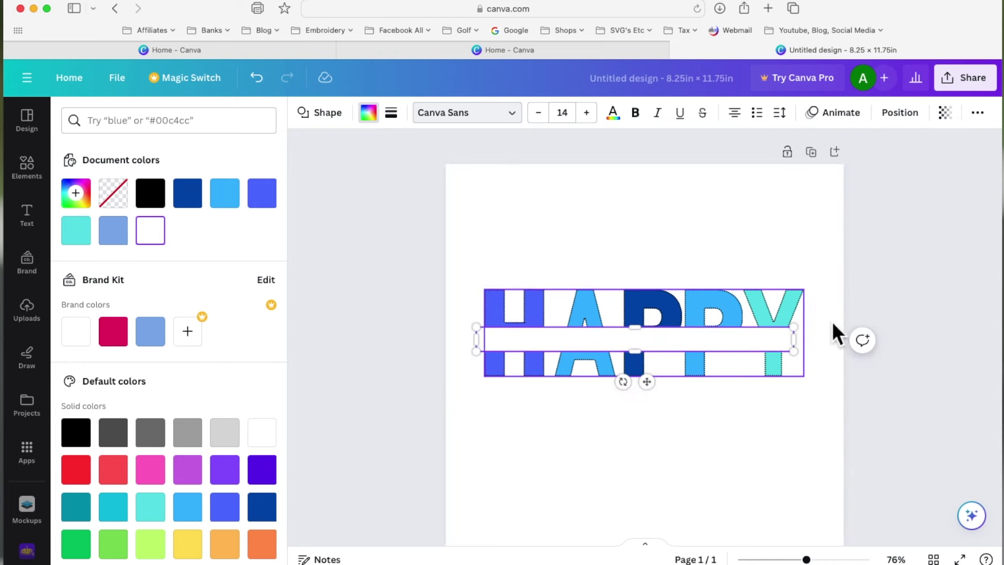
Reduce the white bar's height slightly and check the gap it cuts through the letters at 120% zoom
left_click(680, 343)
left_click_drag(641, 354, 641, 349)
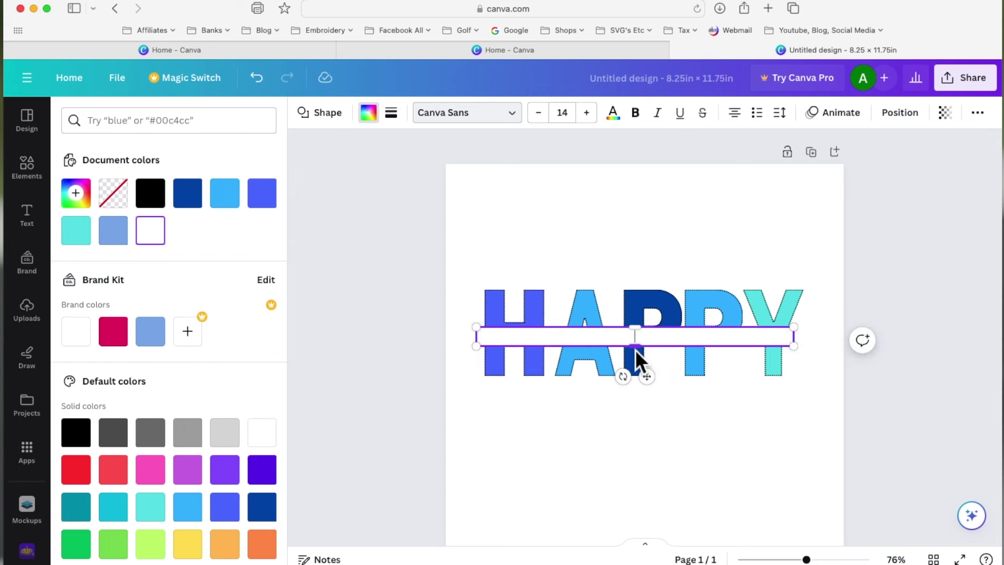
left_click(808, 559)
left_click_drag(808, 559, 821, 560)
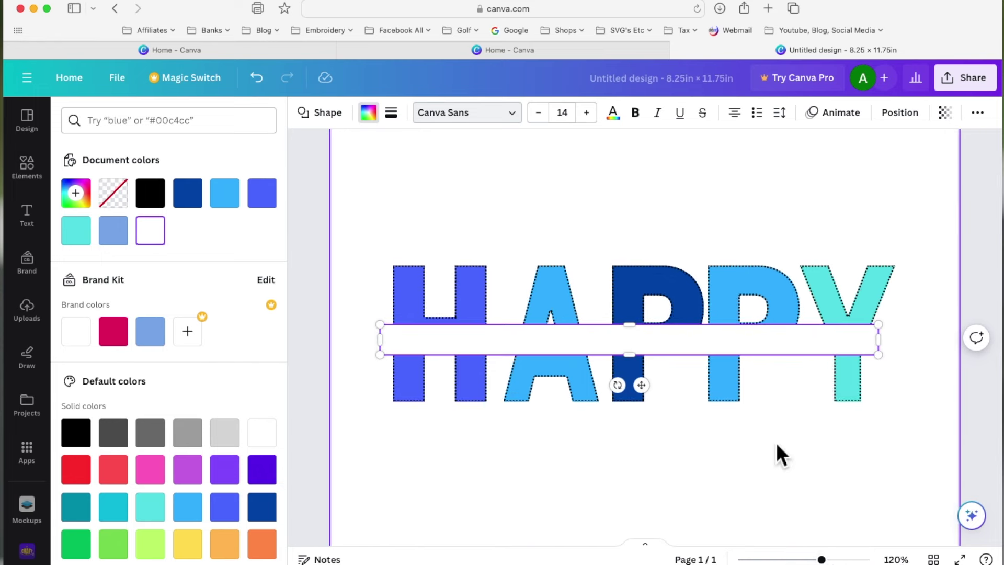
left_click(728, 174)
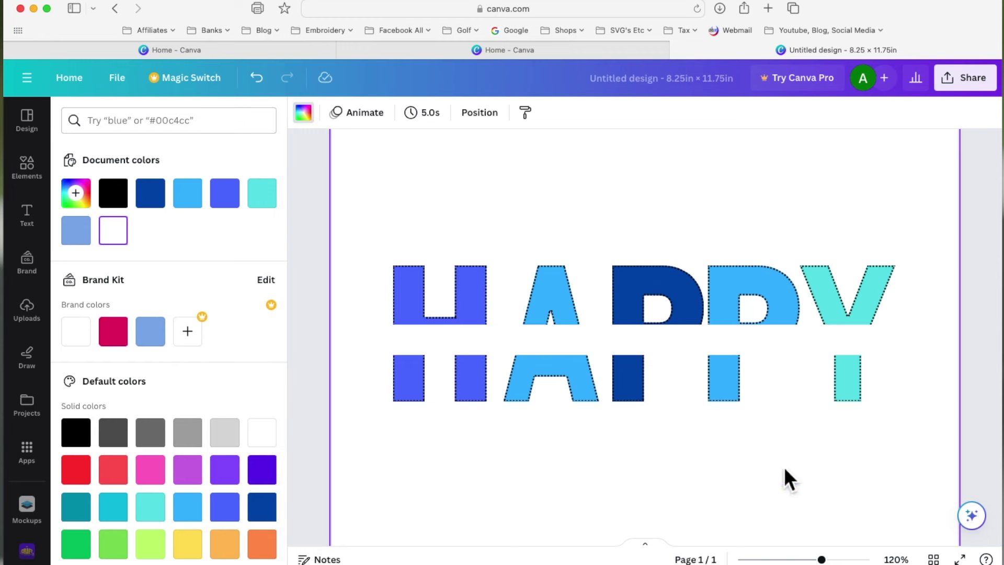
left_click(670, 348)
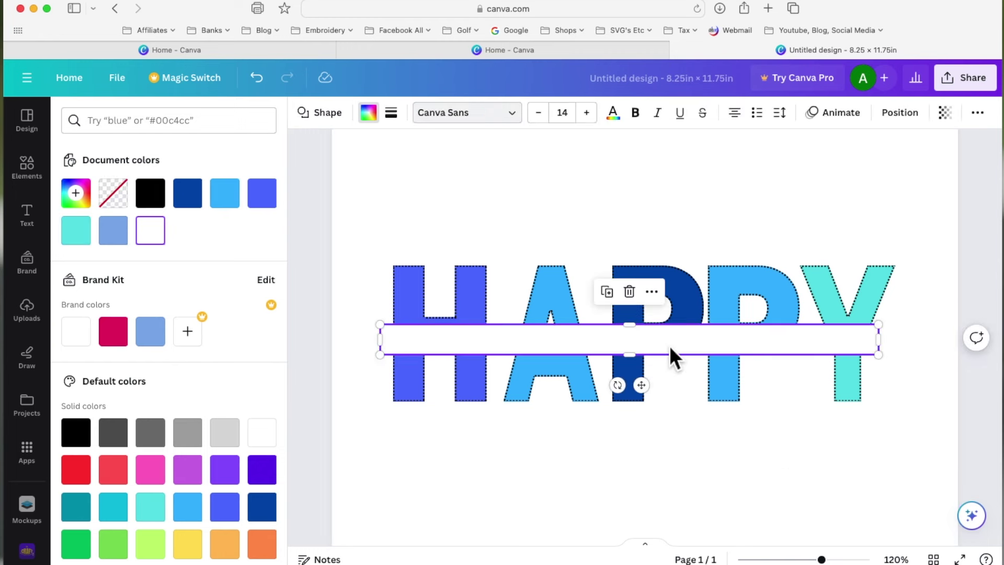
Give the white bar a dotted border with a border weight of 2
left_click(406, 123)
left_click(592, 162)
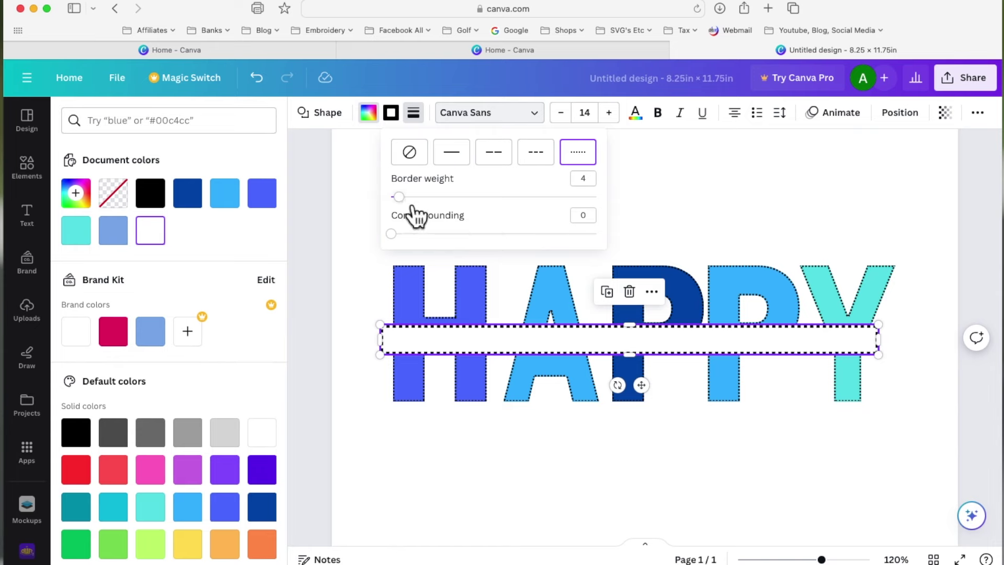
left_click_drag(412, 206, 408, 206)
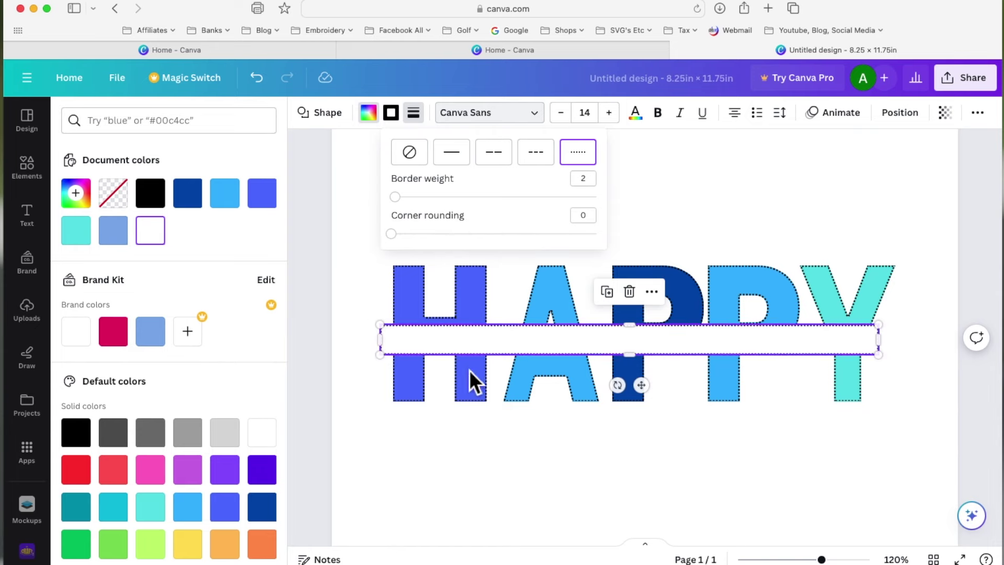
left_click(403, 387)
left_click(649, 239)
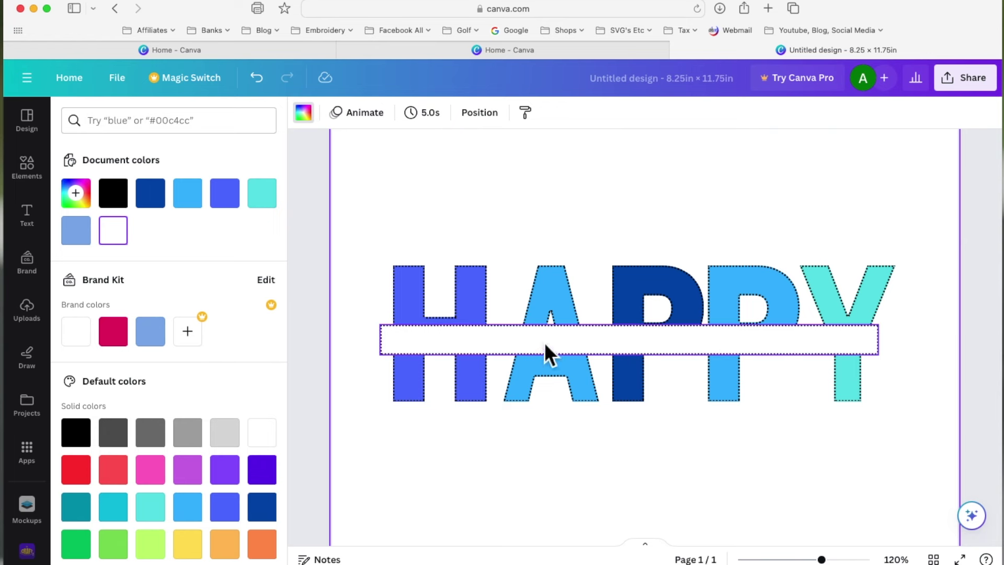
Add a heading text box and move it just below the word HAPPY, centered on the page
left_click(27, 214)
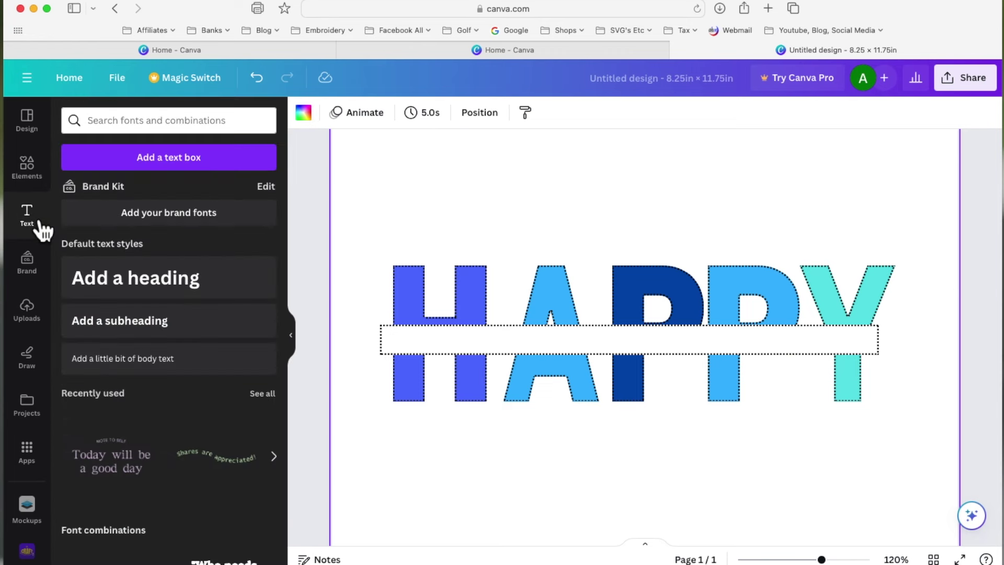
left_click(145, 277)
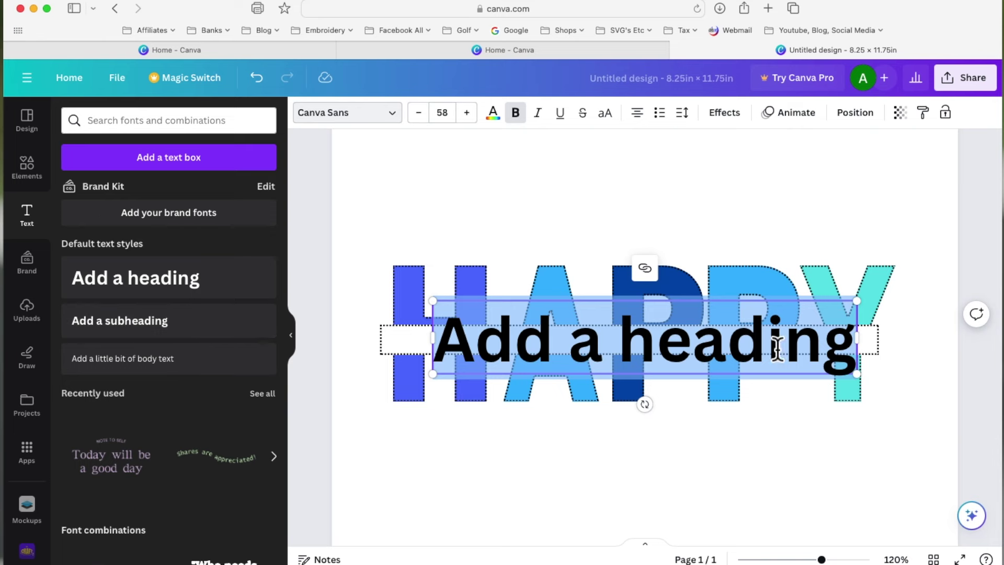
left_click(693, 234)
left_click(589, 341)
left_click_drag(590, 341, 590, 478)
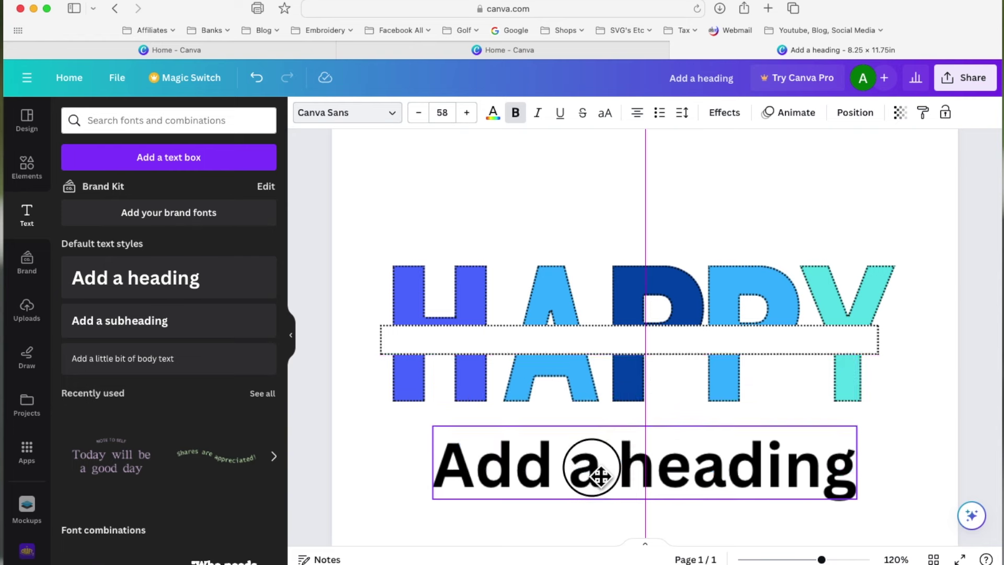
Replace the heading's placeholder text with BIRTHDAY
double_click(854, 477)
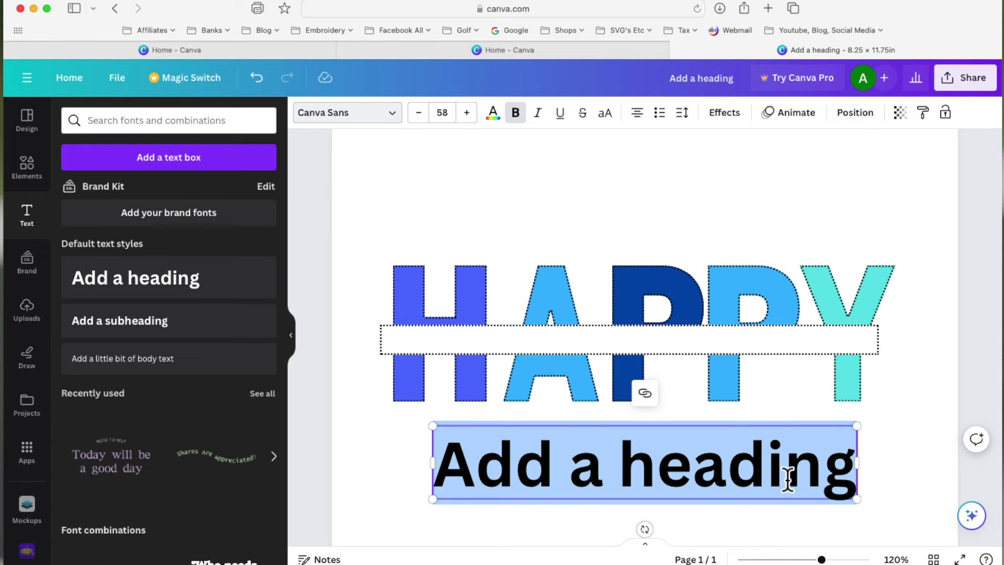
type("BI")
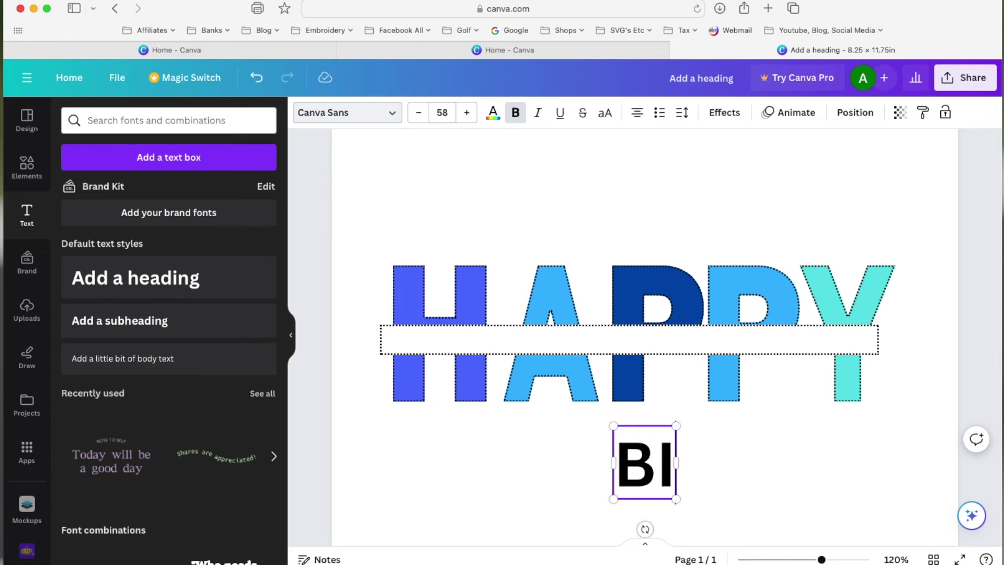
type("RTHDAY")
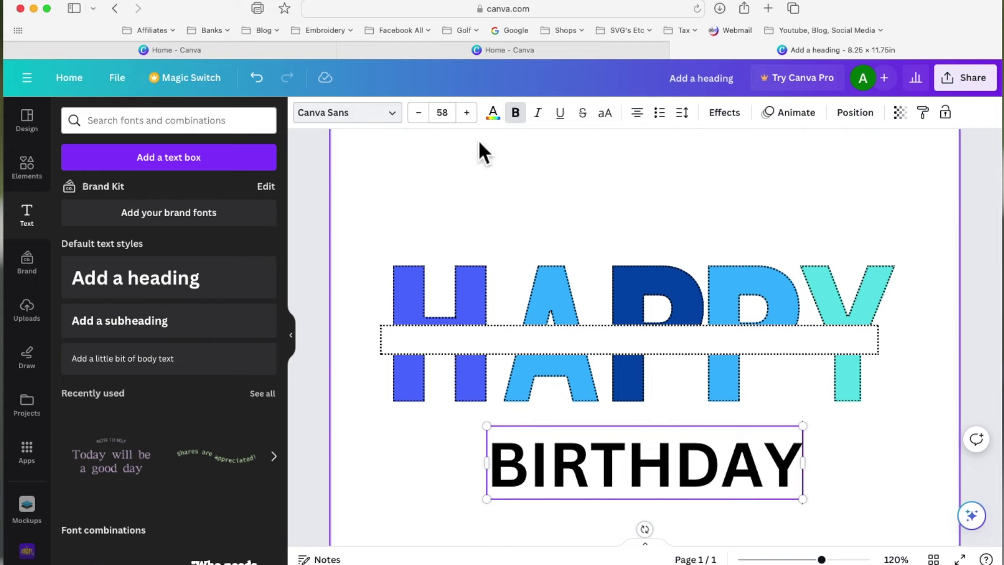
Browse the popular fonts and change the BIRTHDAY text to Anton
left_click(403, 122)
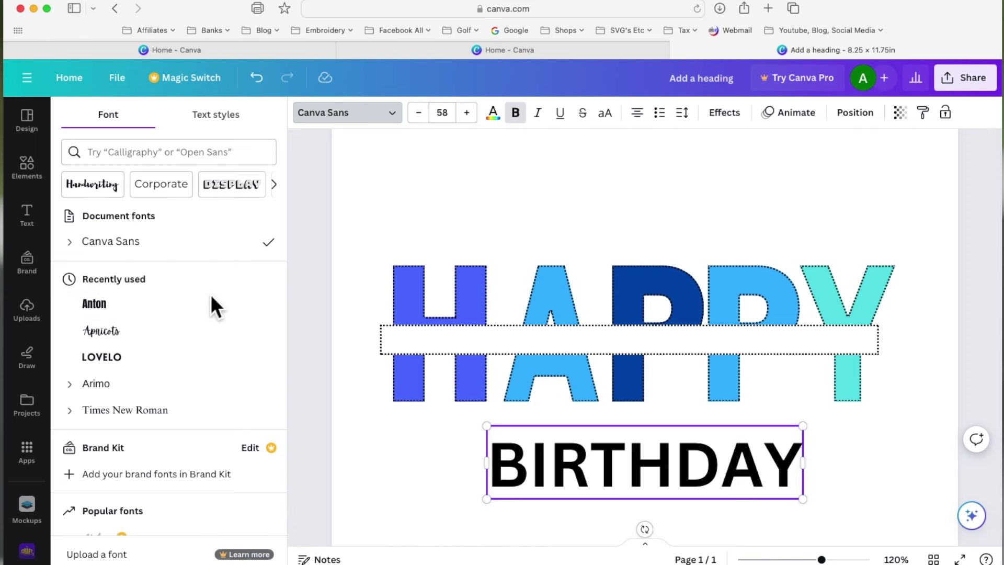
scroll(210, 294, "down", 6)
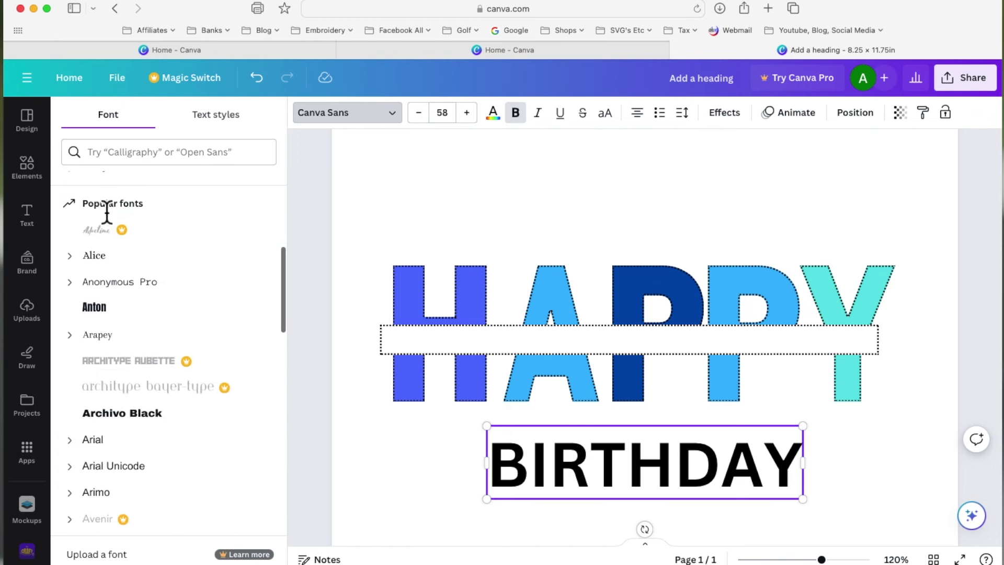
scroll(202, 303, "down", 6)
scroll(201, 306, "down", 10)
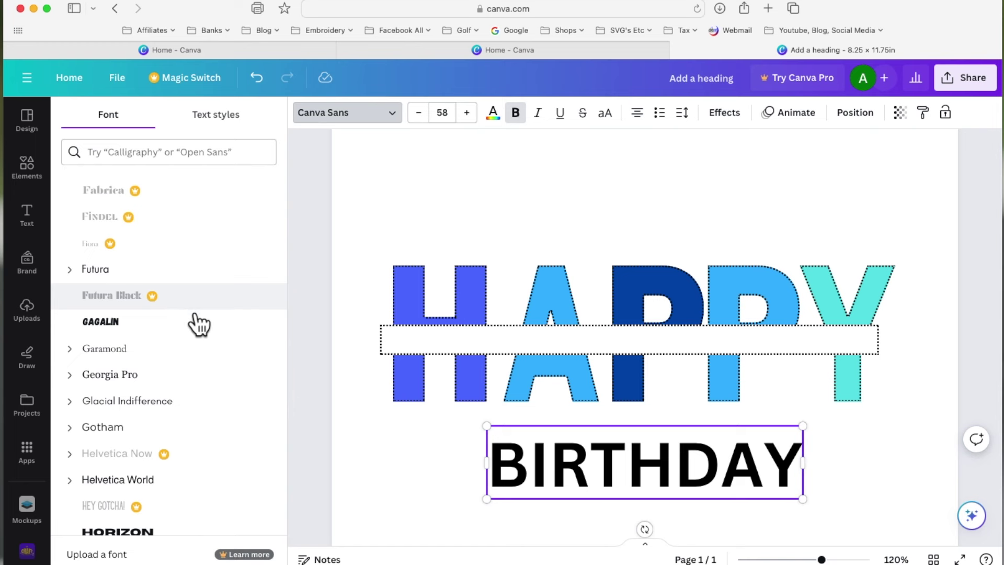
scroll(199, 324, "up", 20)
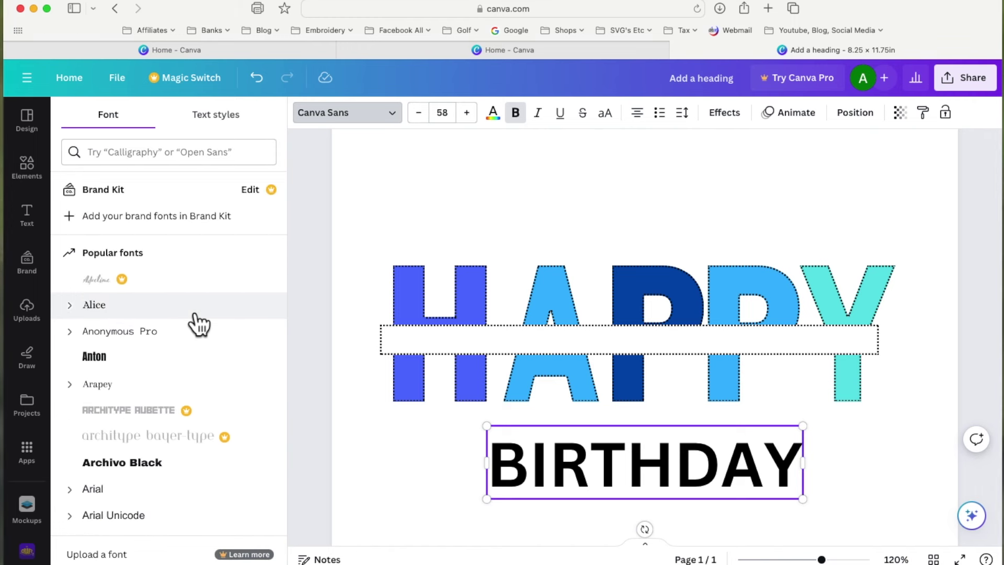
left_click(112, 367)
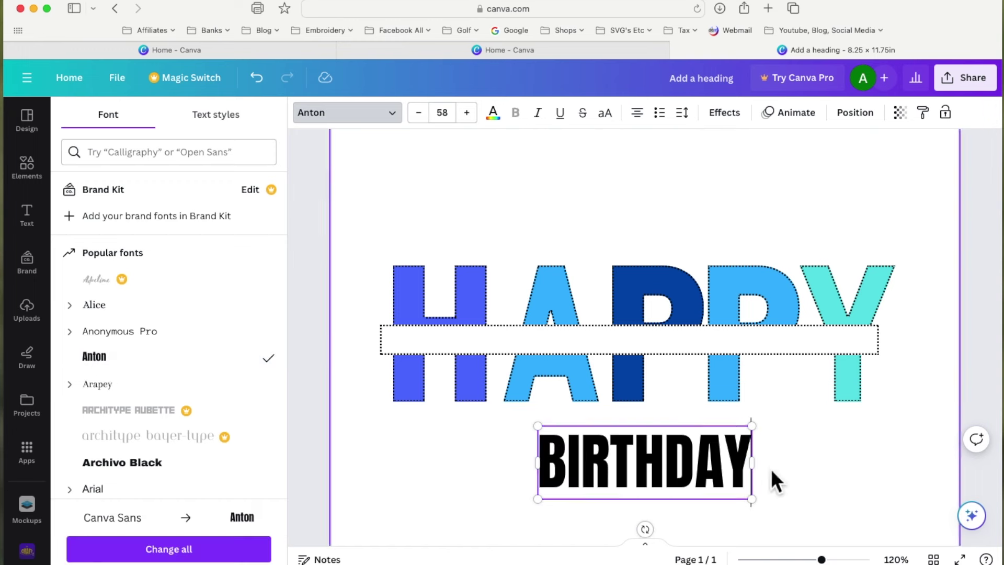
Shrink BIRTHDAY to font size 21.3 and center it inside the white bar across the HAPPY letters
left_click_drag(756, 501, 634, 426)
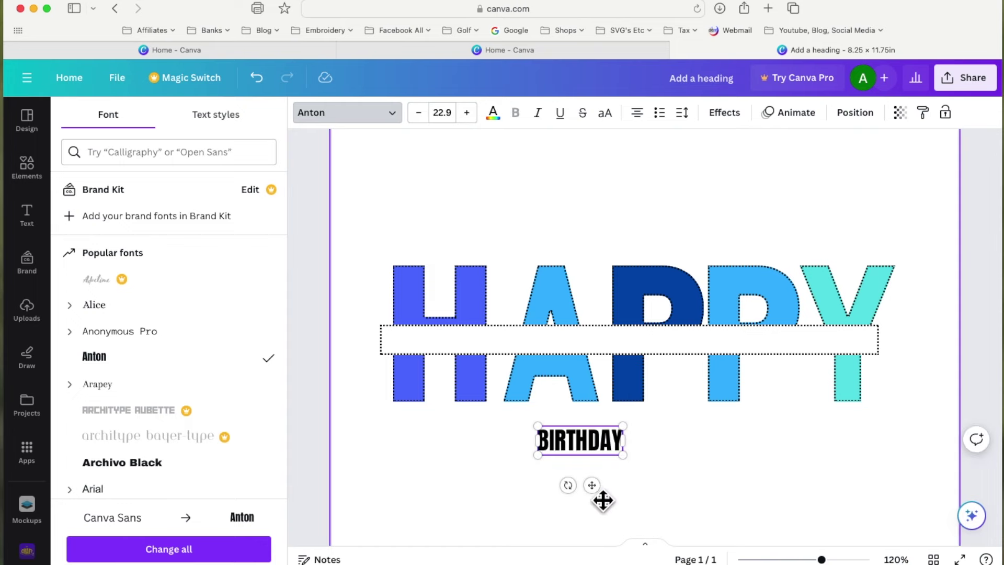
left_click_drag(592, 483, 648, 392)
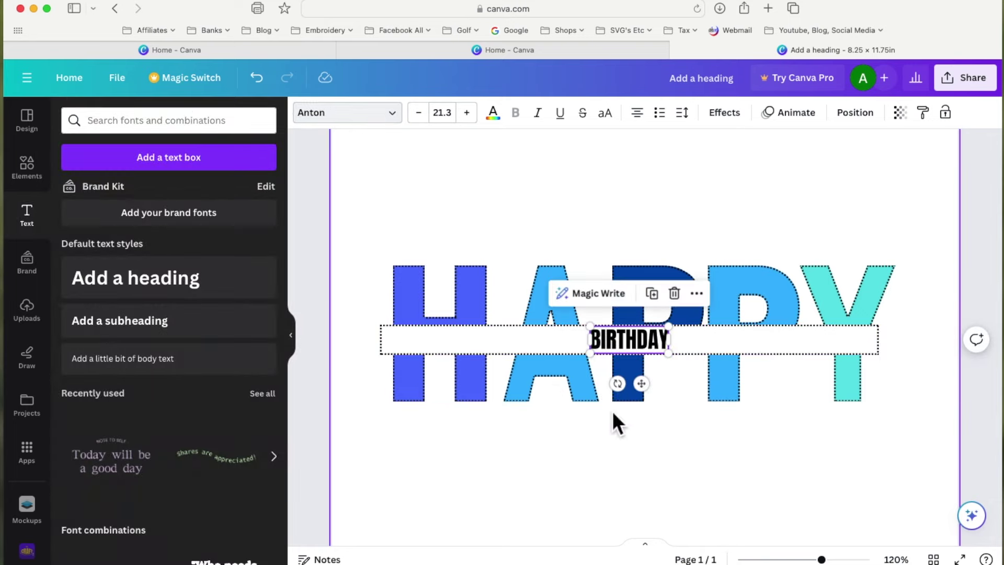
left_click_drag(821, 559, 862, 559)
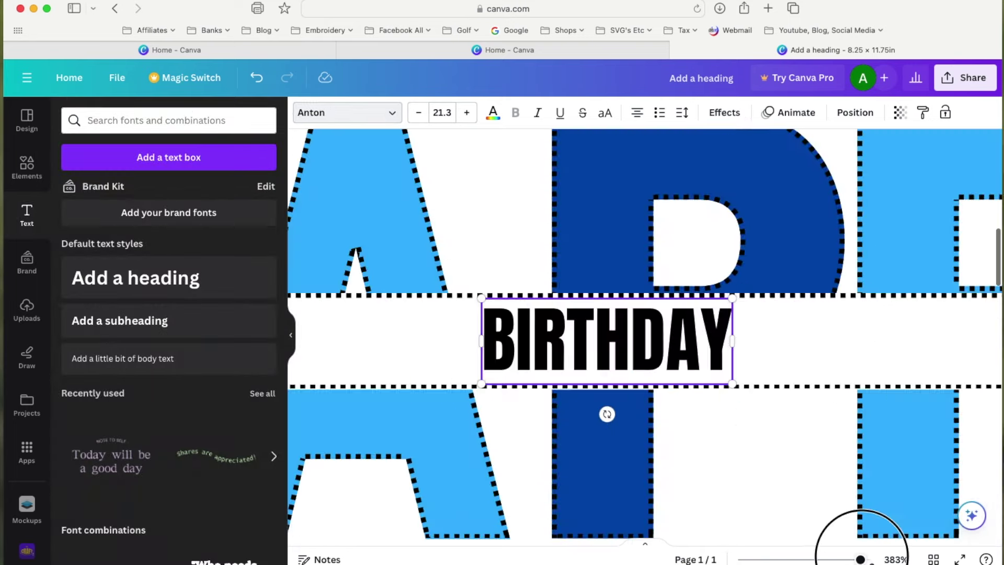
left_click(770, 335)
left_click(697, 374)
left_click_drag(625, 341, 630, 345)
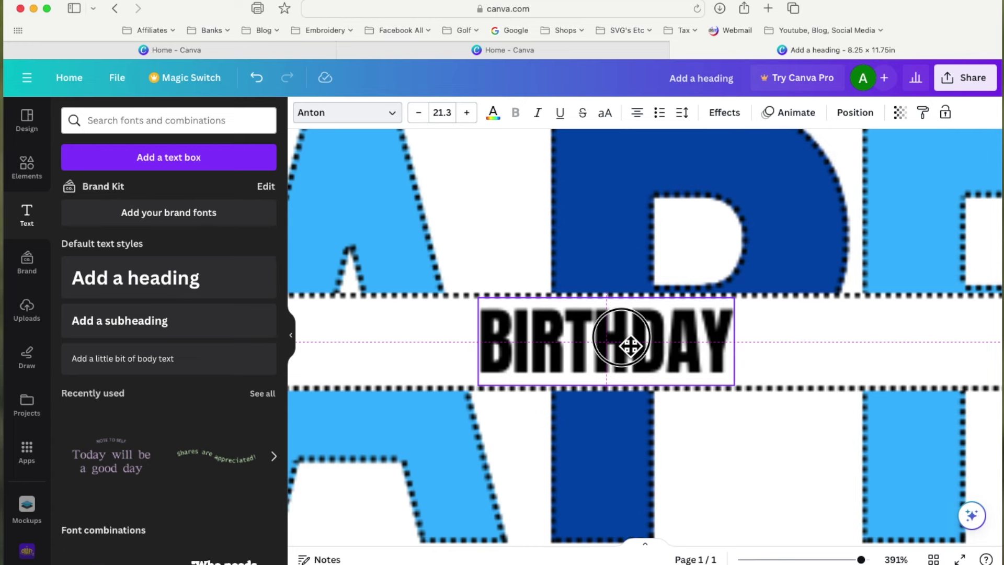
left_click_drag(630, 345, 631, 345)
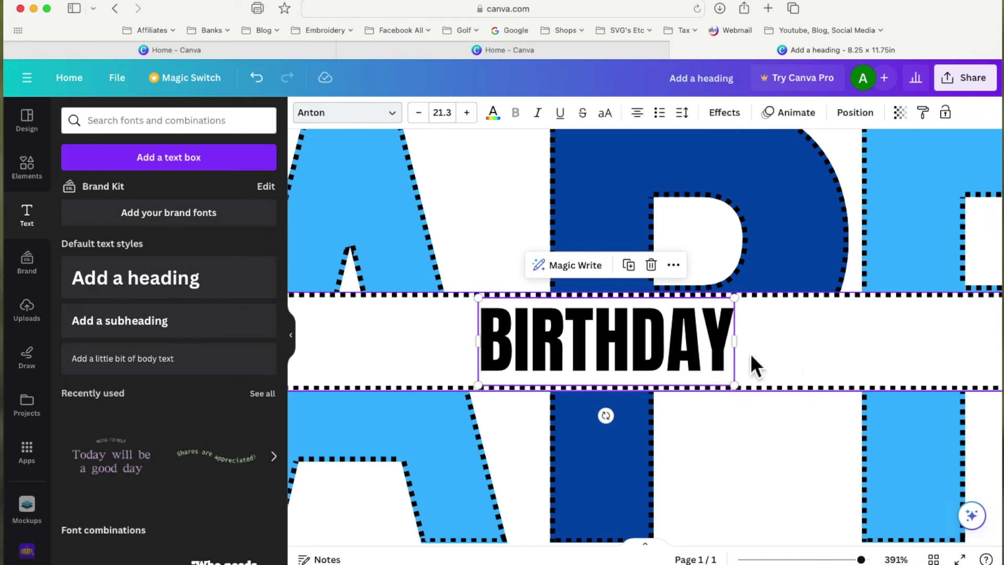
mouse_move(695, 354)
left_mouse_down()
mouse_move(676, 361)
mouse_move(694, 355)
left_mouse_up()
left_click_drag(861, 560, 814, 560)
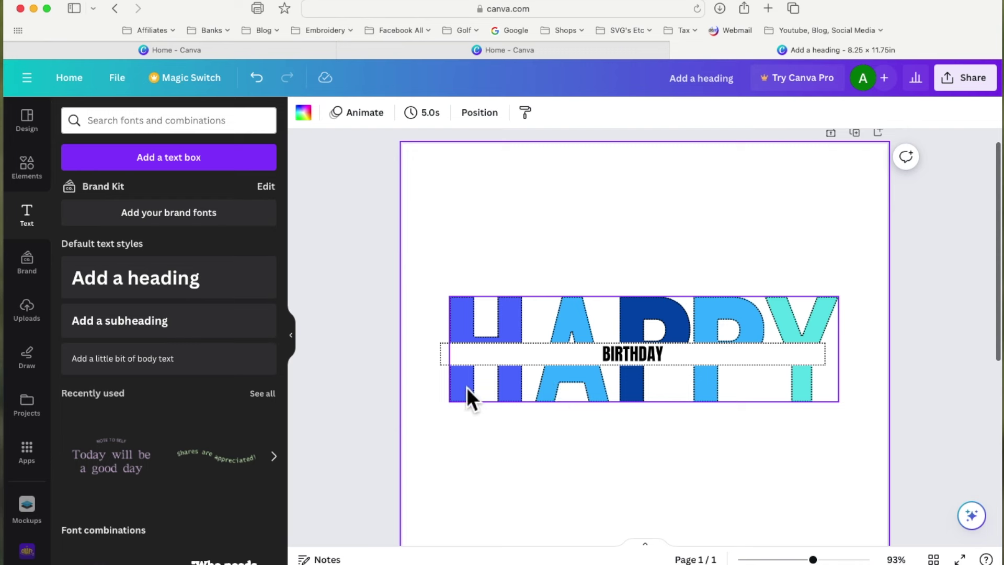
Search the elements library for "star"
left_click(77, 121)
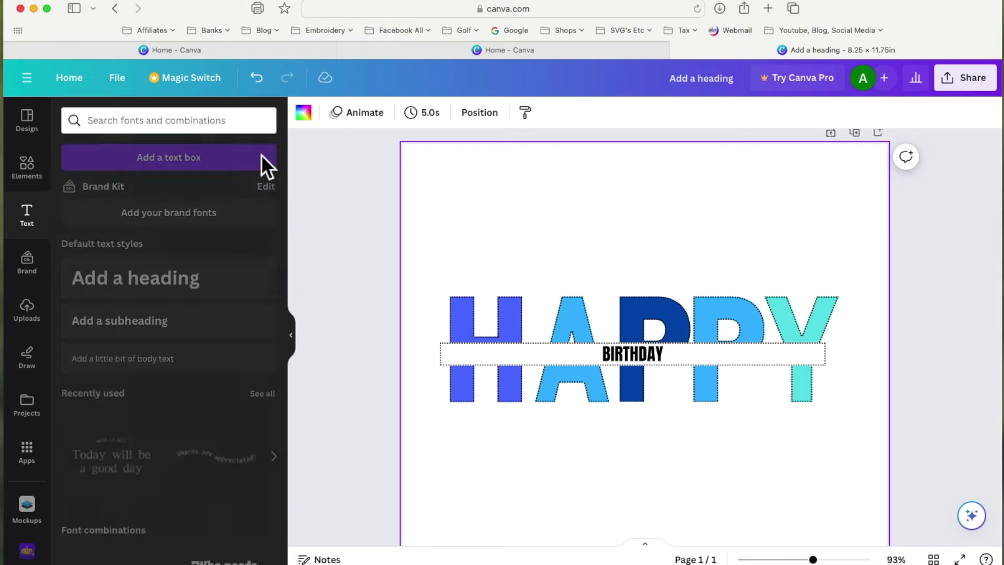
left_click(113, 123)
left_click(43, 177)
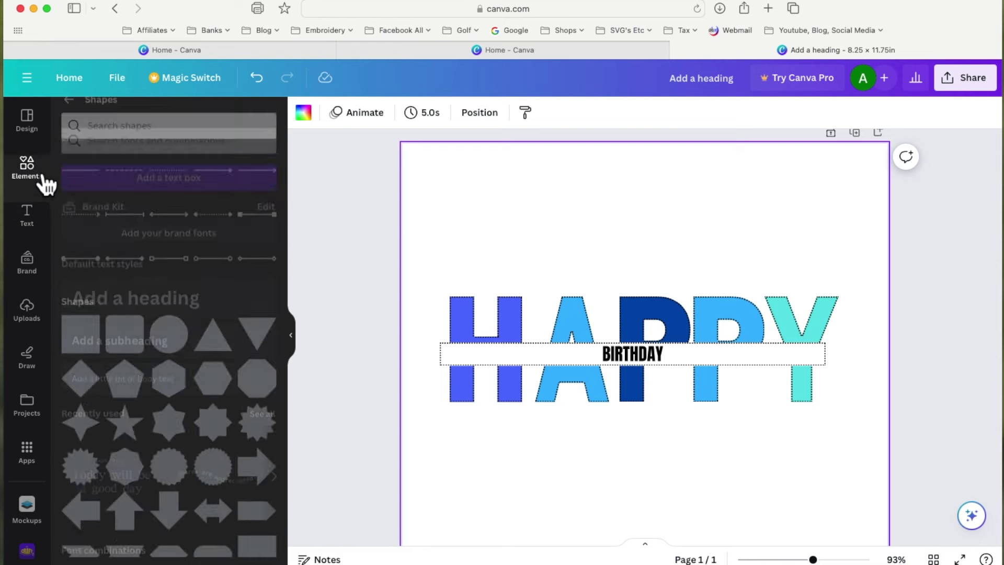
left_click(73, 118)
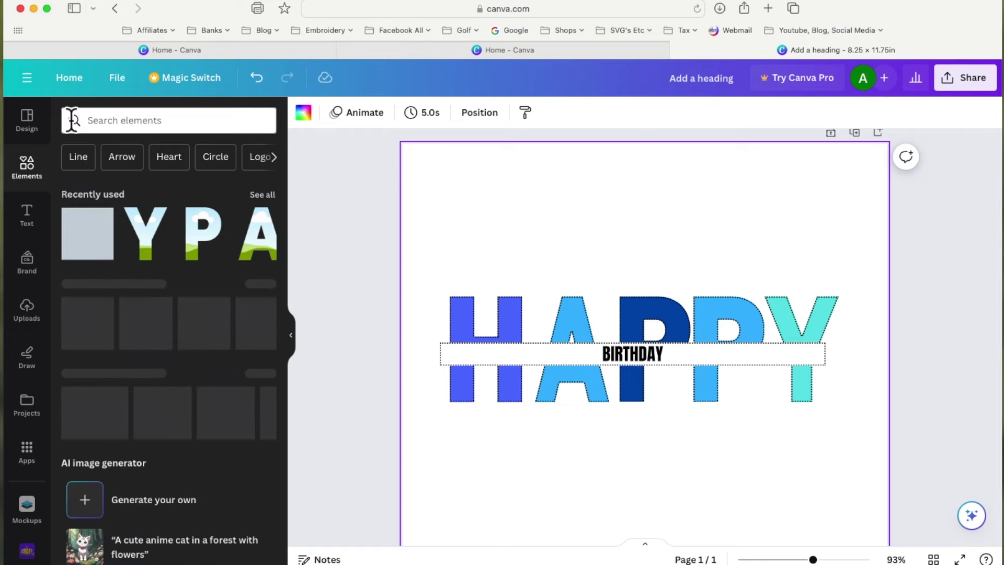
left_click(105, 124)
scroll(172, 348, "down", 4)
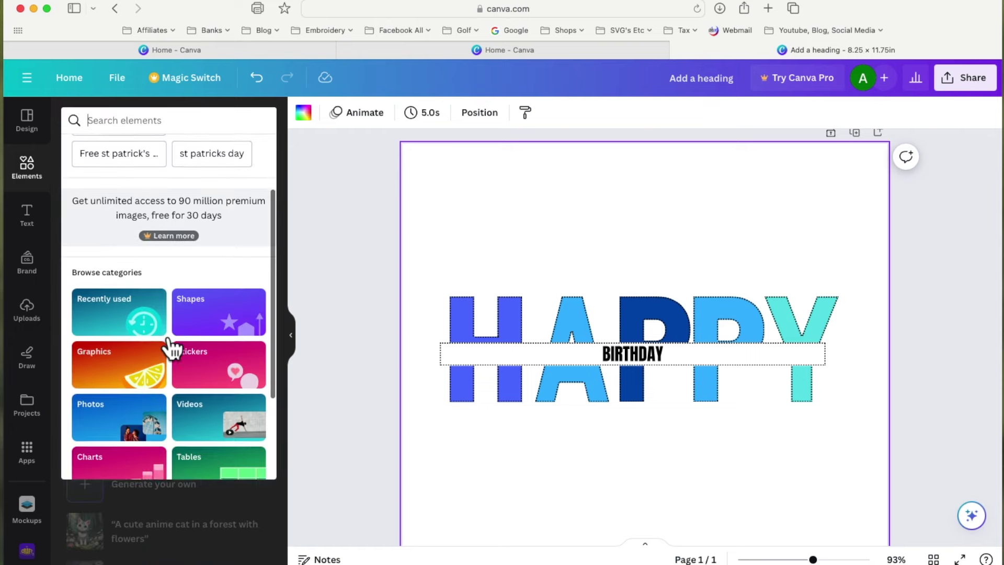
scroll(173, 348, "up", 4)
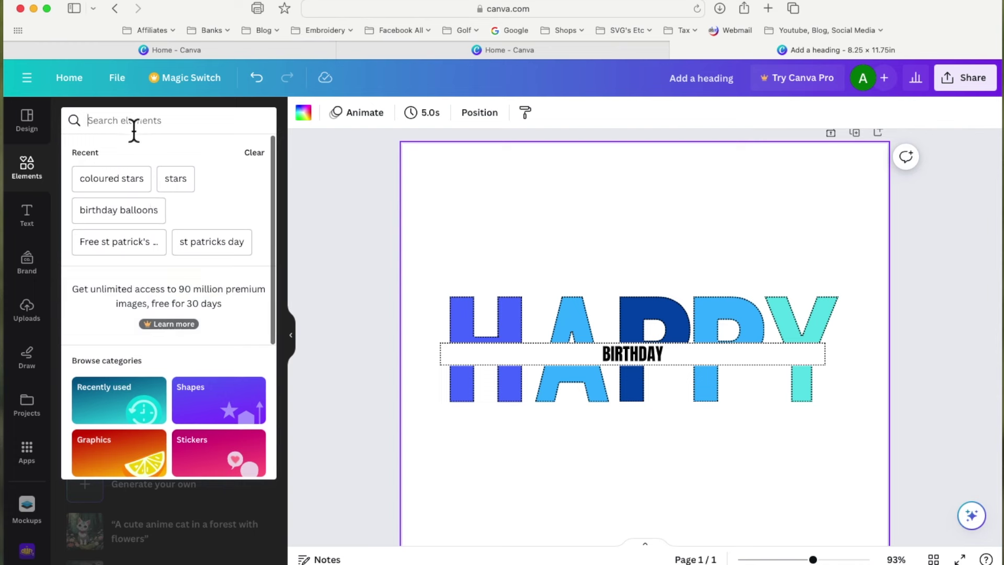
left_click(90, 128)
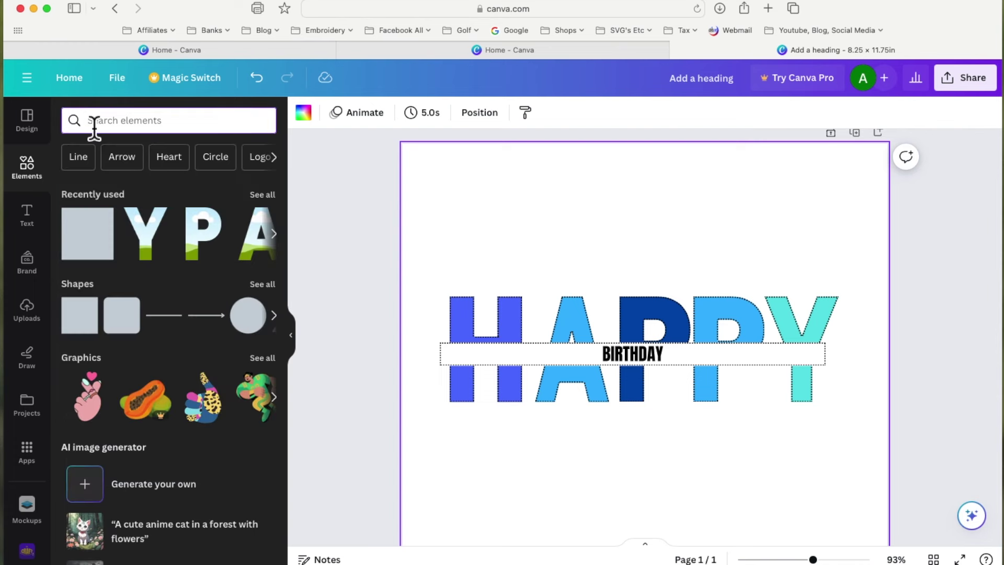
left_click(135, 121)
type("star")
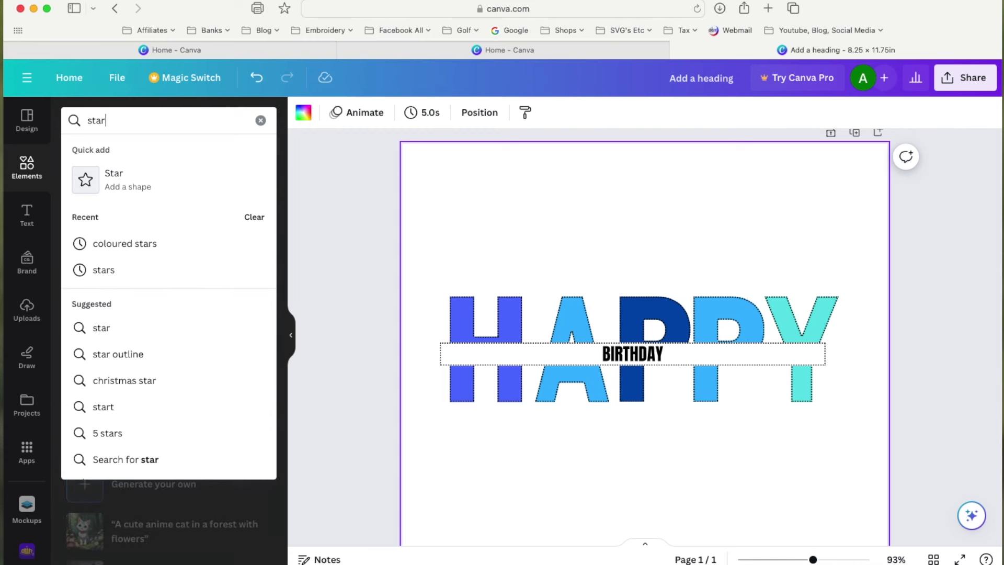
key("Return")
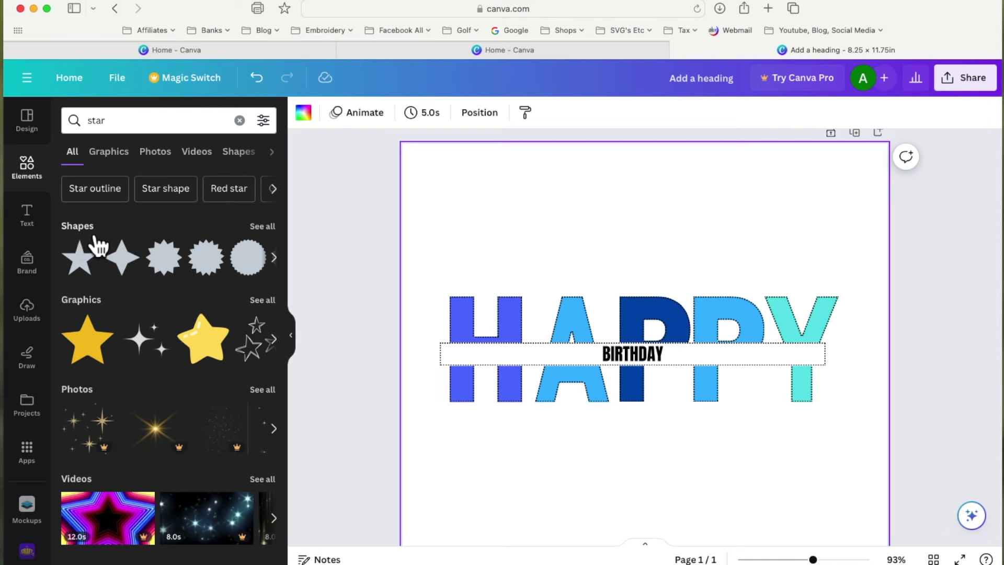
Add the five-pointed star shape from the results and shrink it to about a fifth of its width below HAPPY
scroll(139, 353, "down", 4)
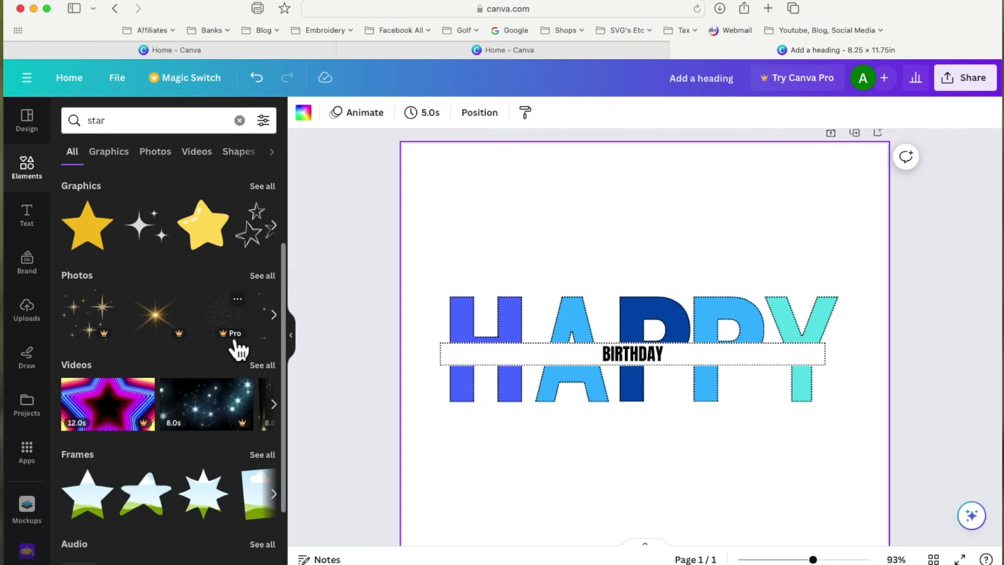
scroll(238, 346, "down", 3)
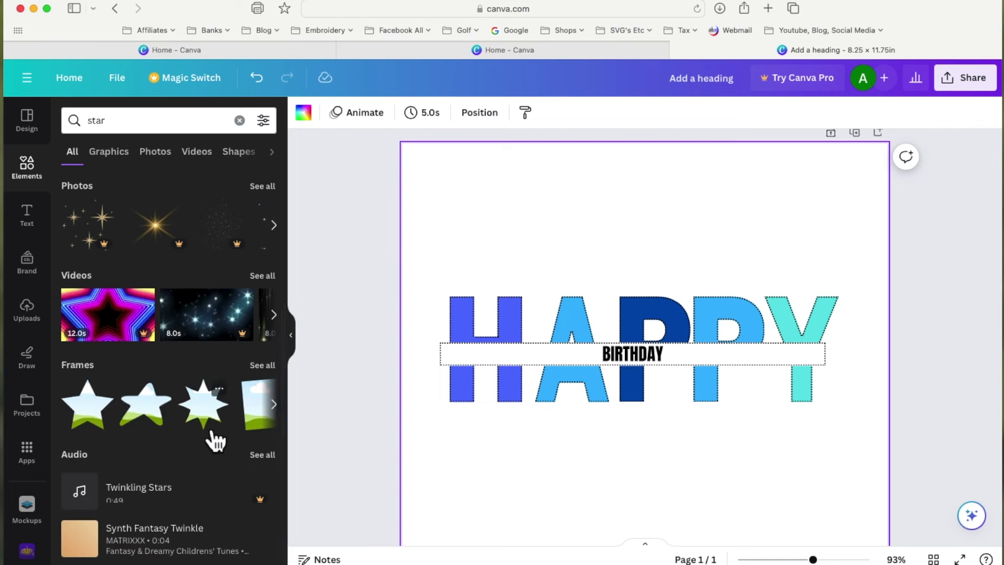
scroll(215, 437, "up", 5)
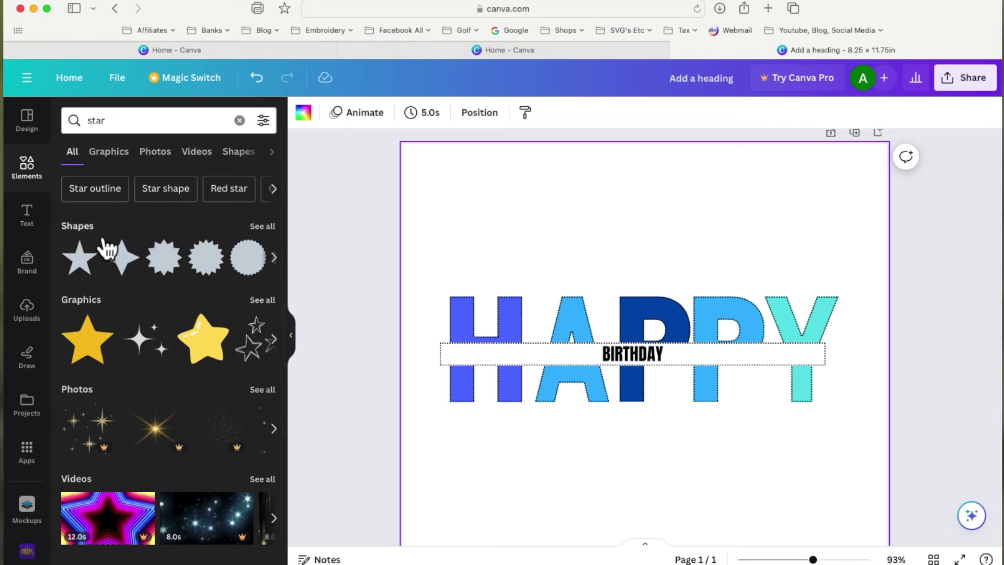
left_click(262, 226)
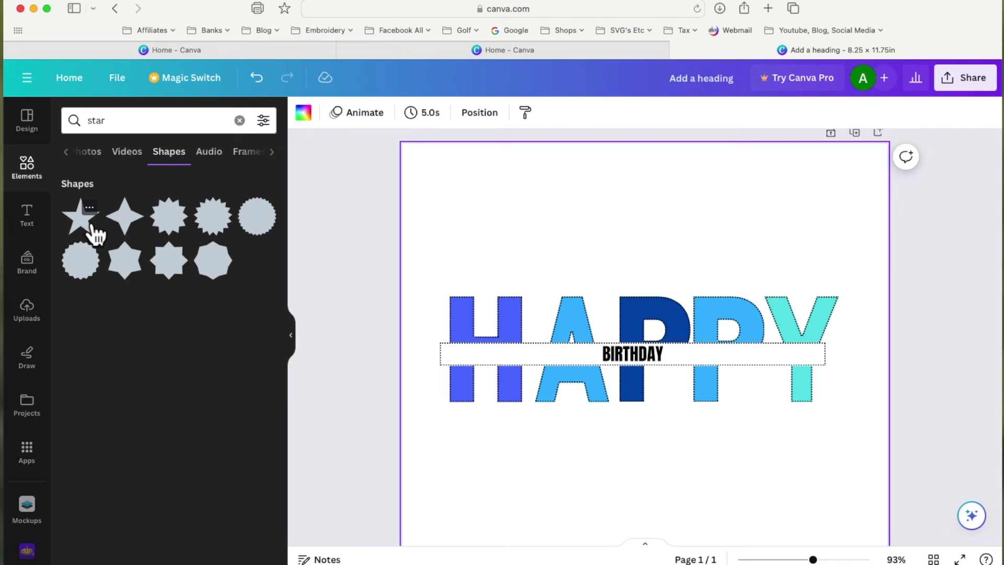
left_click(79, 163)
left_click(79, 164)
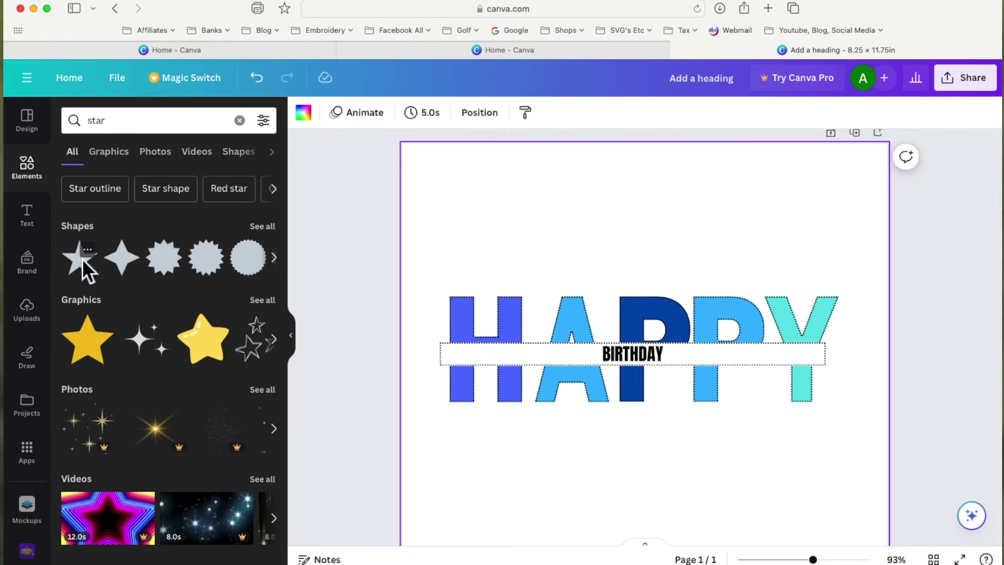
left_click(83, 259)
scroll(801, 413, "down", 3)
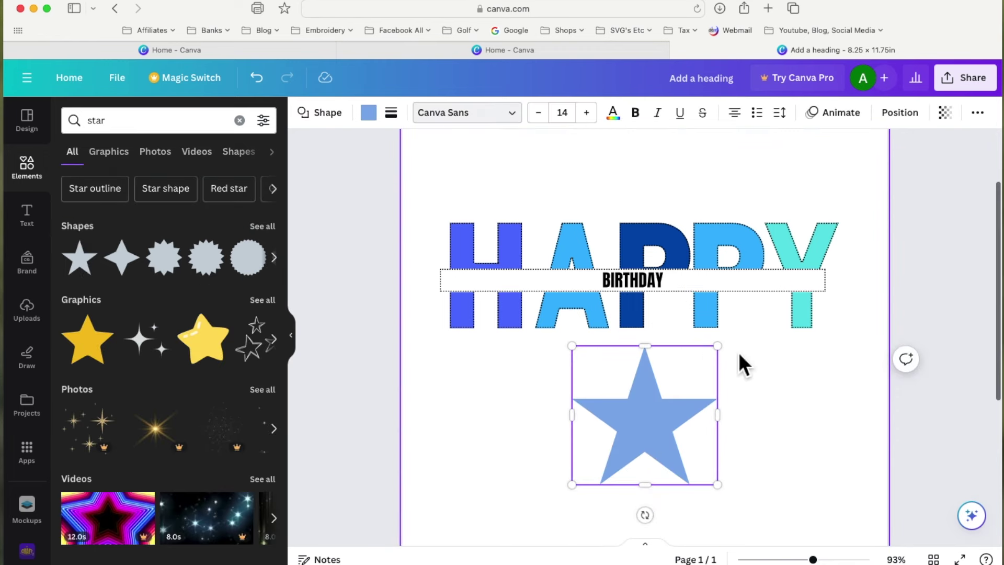
left_click_drag(718, 346, 601, 467)
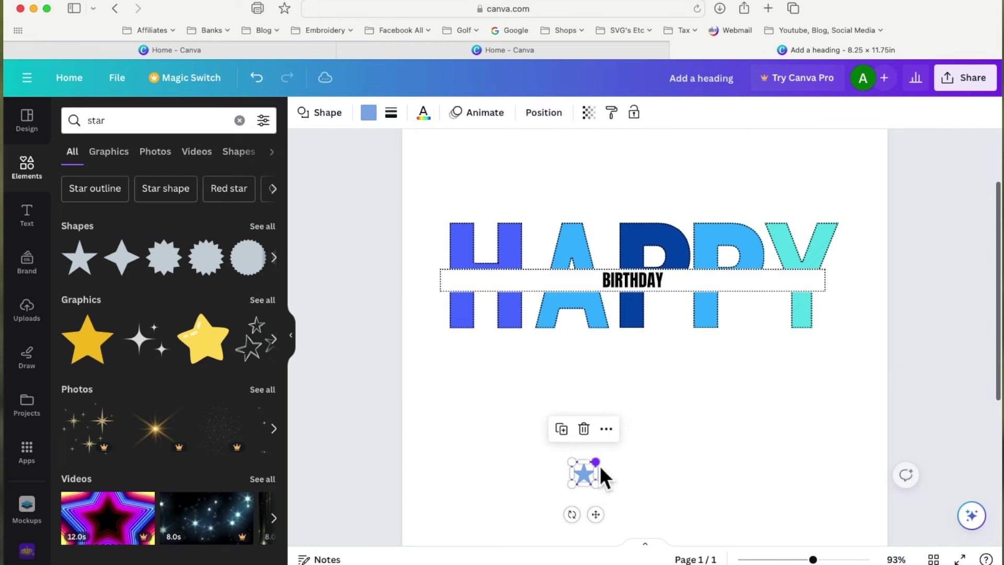
Move the star into the white bar before BIRTHDAY, shrink it to fit inside the bar and center it vertically there
left_click_drag(596, 515, 594, 330)
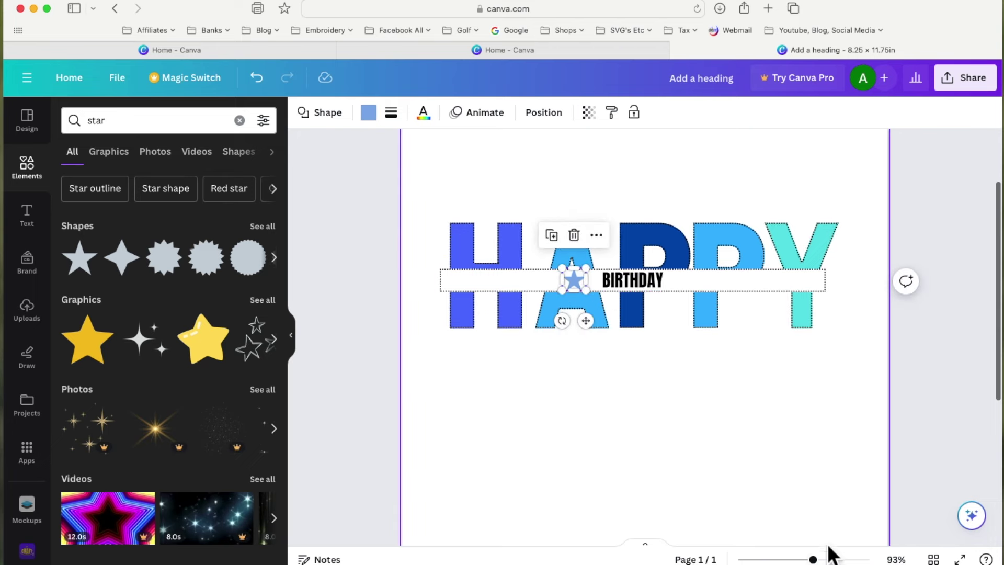
left_click_drag(812, 559, 835, 559)
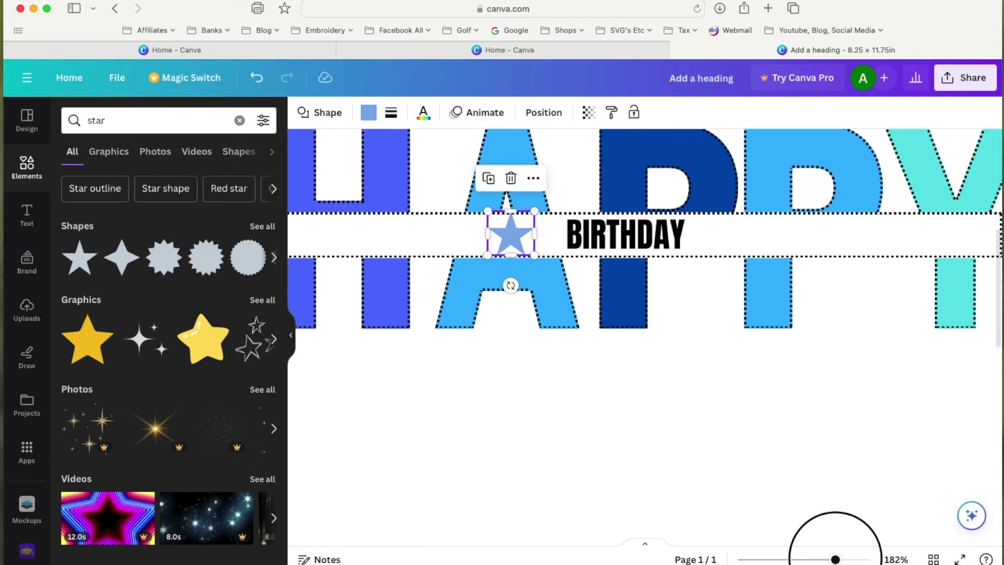
left_click_drag(535, 211, 529, 222)
left_click_drag(528, 221, 526, 223)
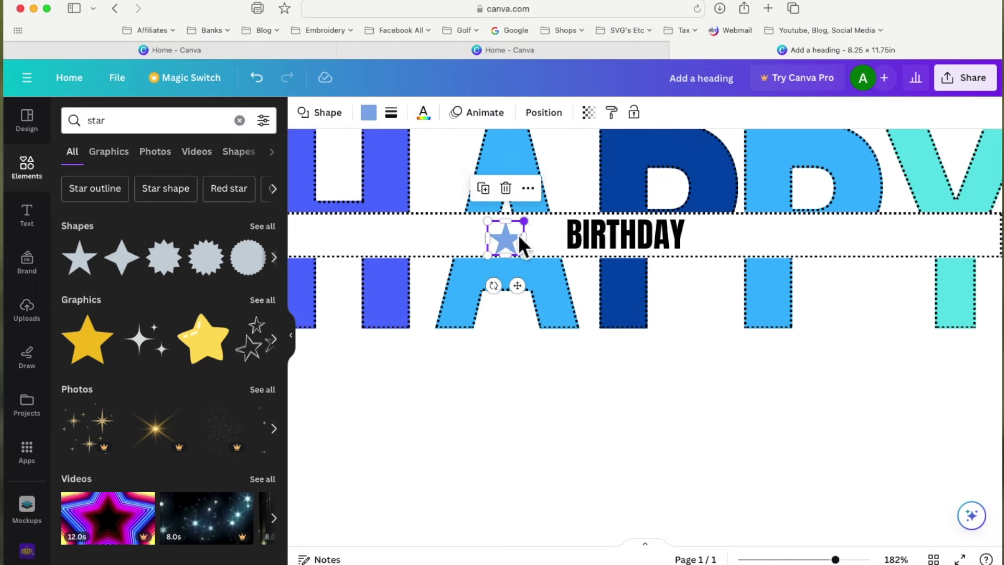
left_click(508, 240)
left_click_drag(527, 299, 536, 293)
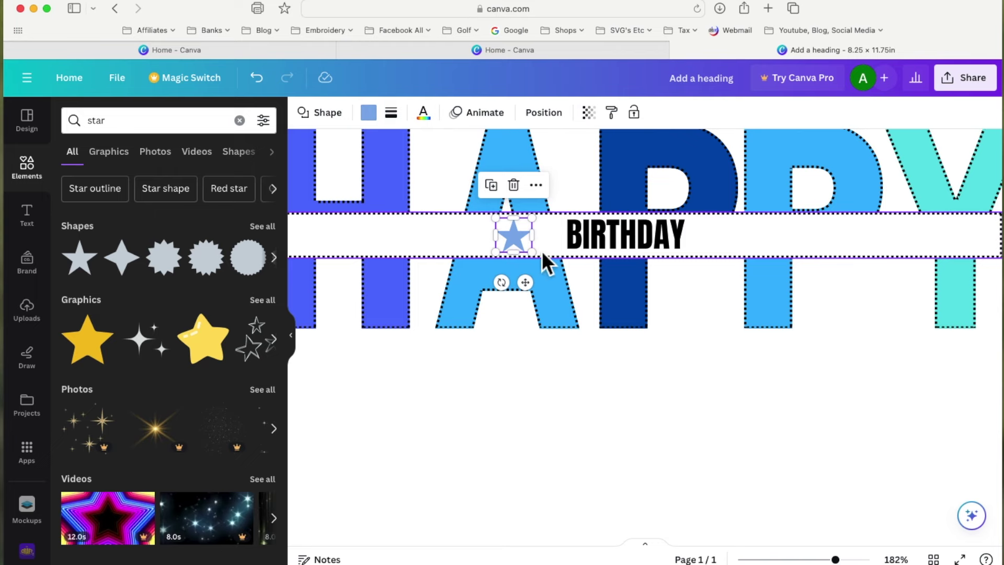
Recolor the star black using the document colors
left_click(380, 122)
left_click(157, 193)
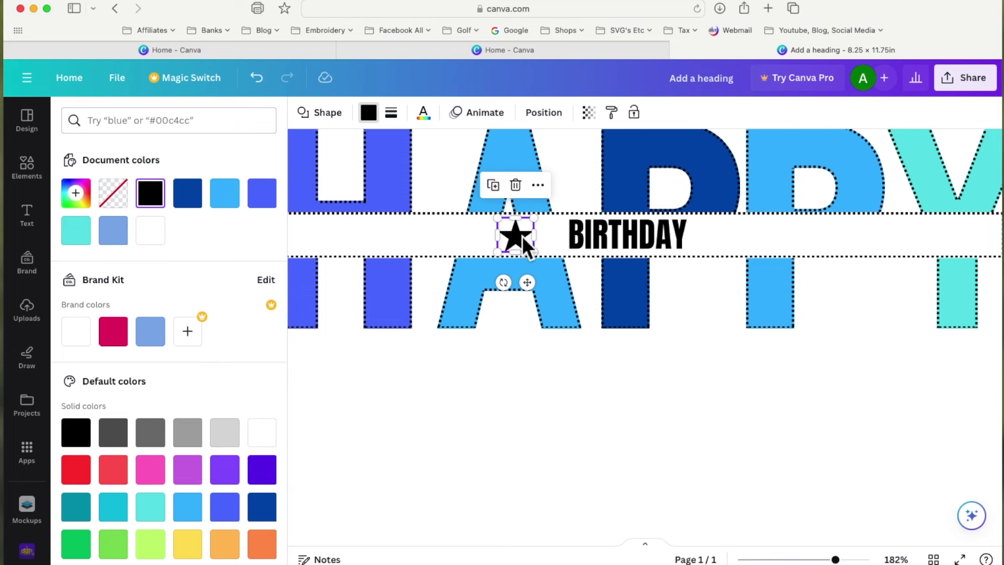
left_click(546, 191)
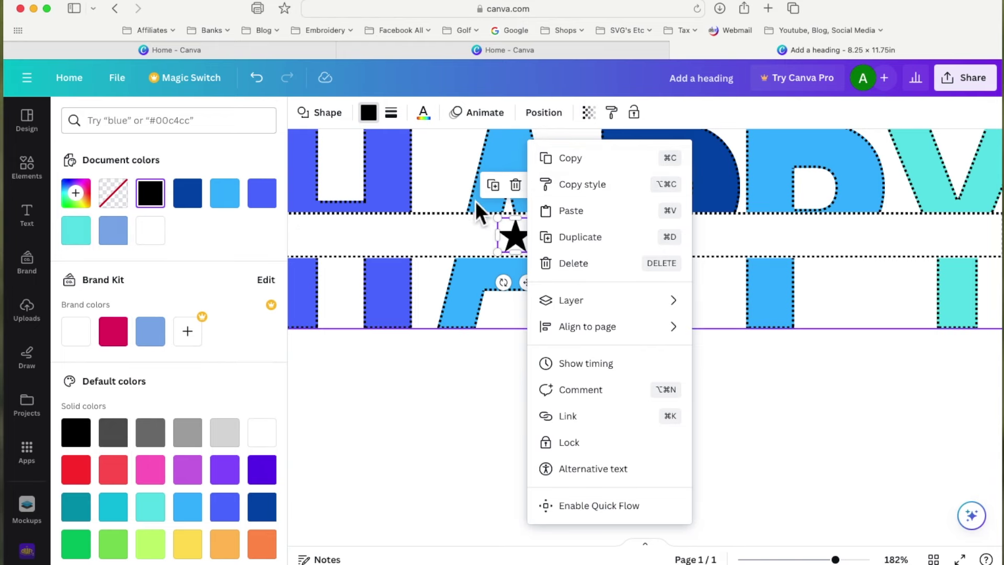
left_click(454, 180)
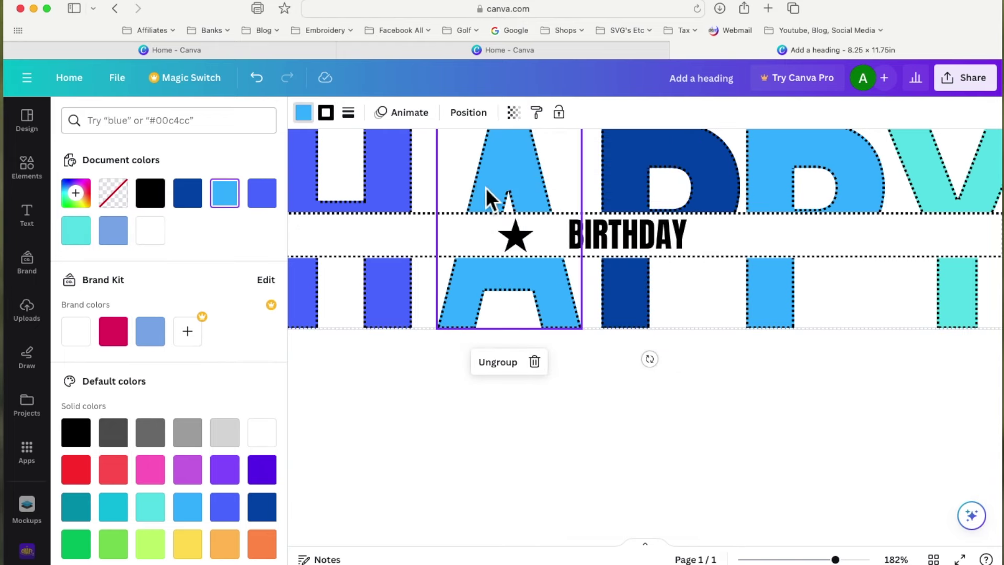
Duplicate the black star twice, placing the copies in a row before it in the bar at 0.302 spacing
left_click(516, 237)
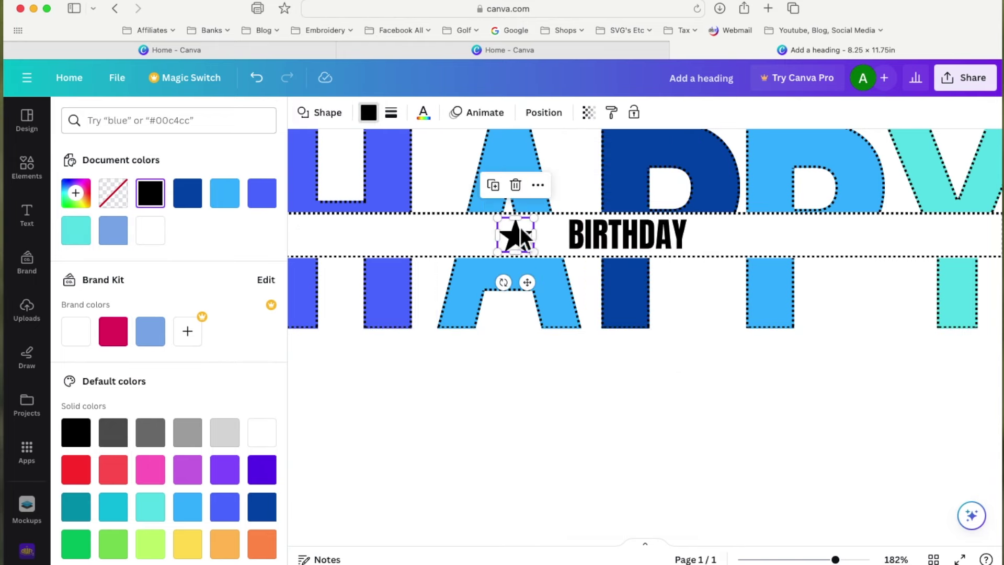
left_click(500, 185)
left_click_drag(547, 302, 462, 290)
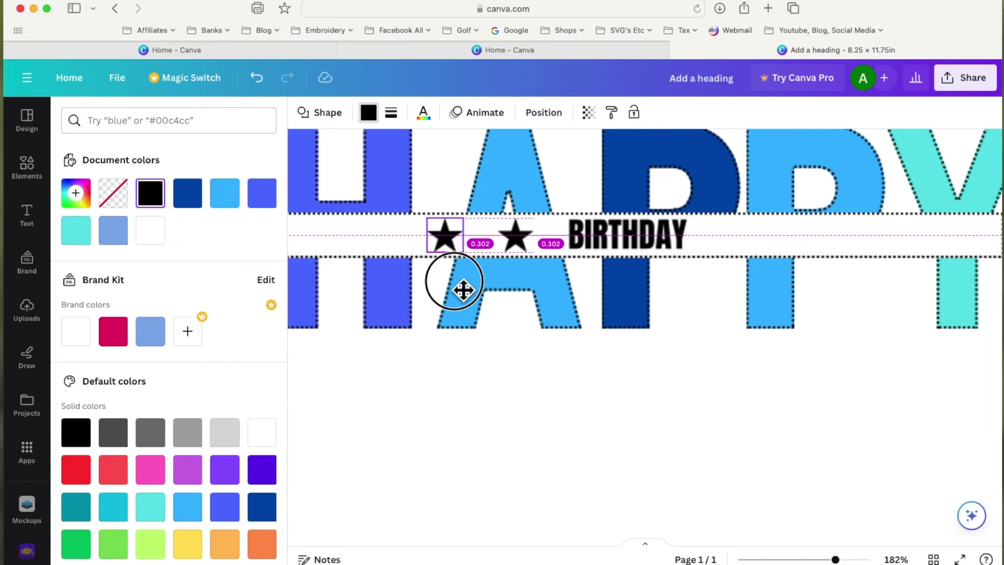
left_click_drag(463, 289, 463, 290)
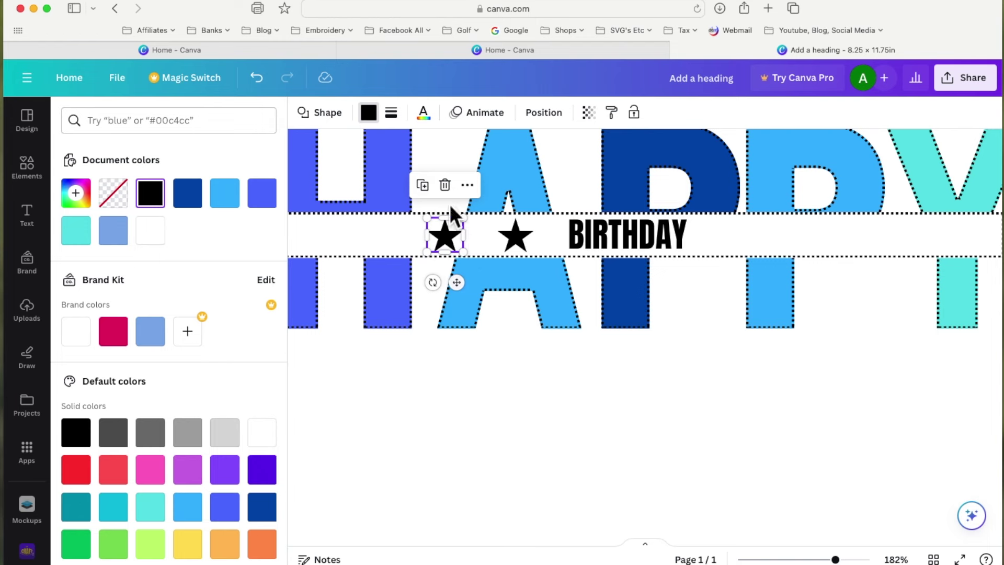
left_click(424, 185)
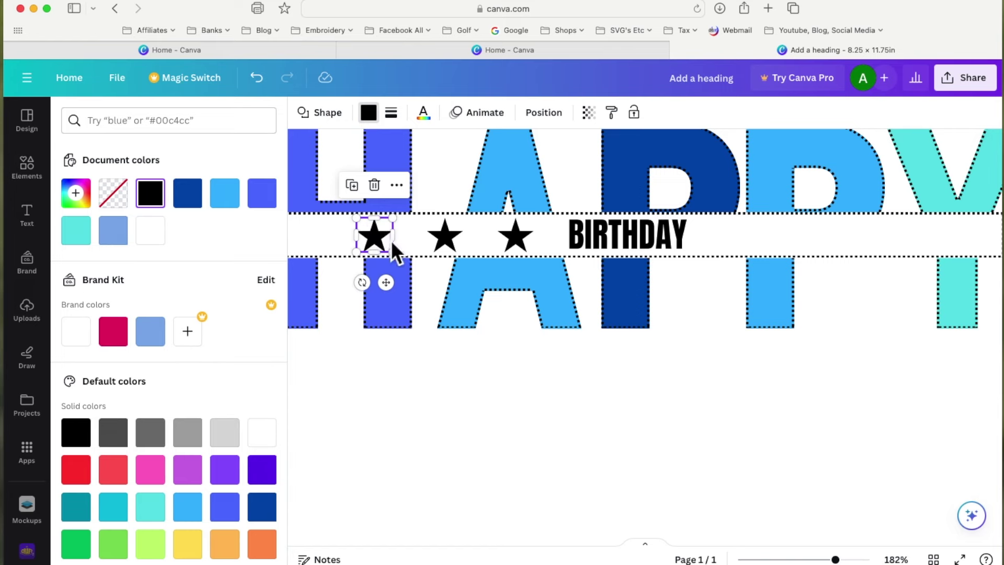
Duplicate the three stars together and place the copies after BIRTHDAY in the bar, aligned and spaced 0.302 from the text
left_click(447, 239, "shift")
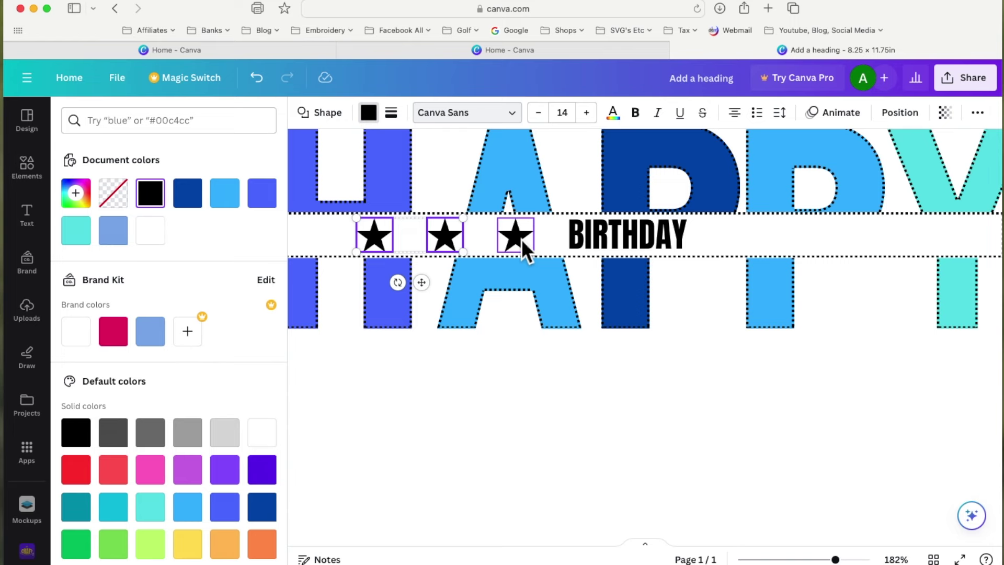
left_click(519, 237, "shift")
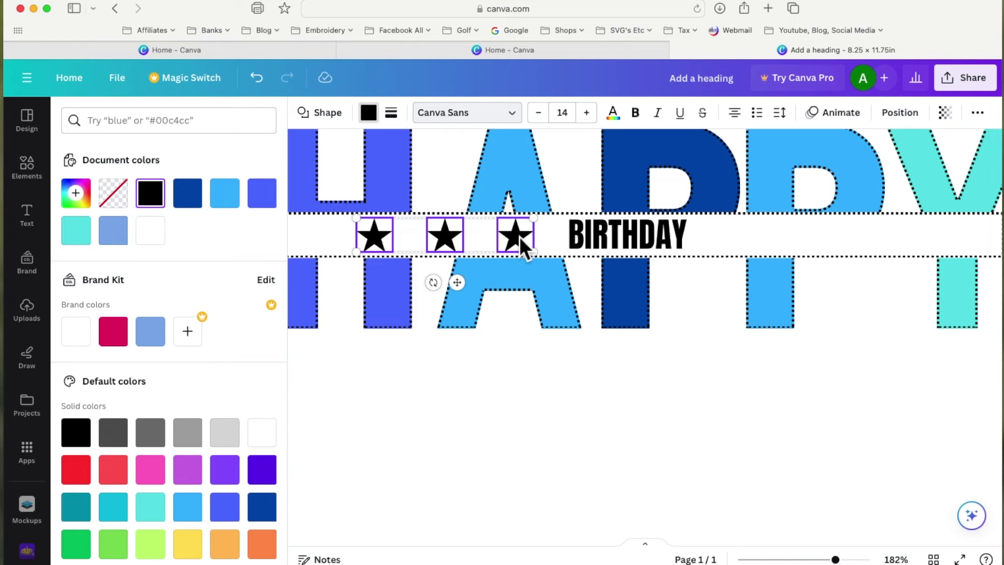
left_click(442, 185)
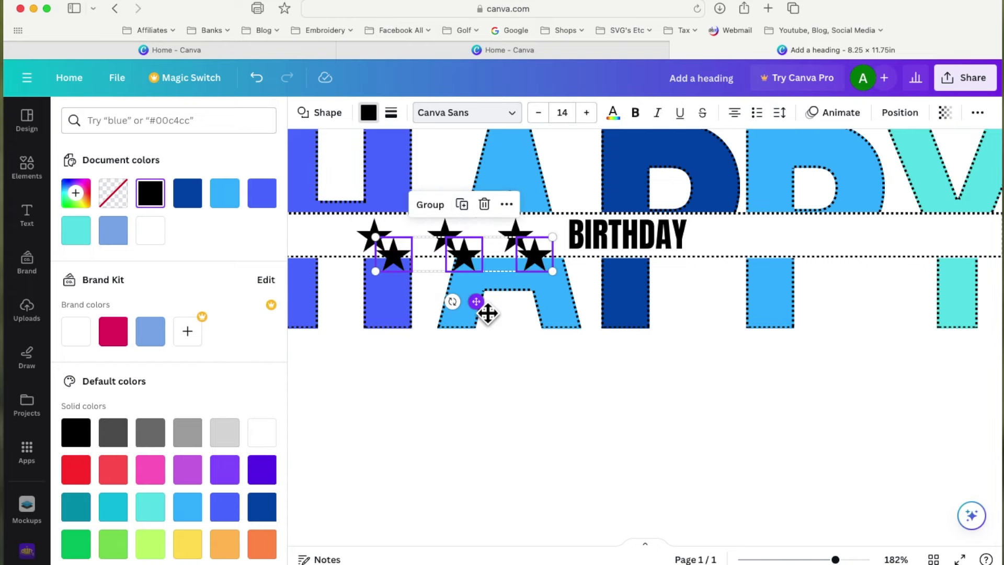
left_click_drag(476, 301, 839, 291)
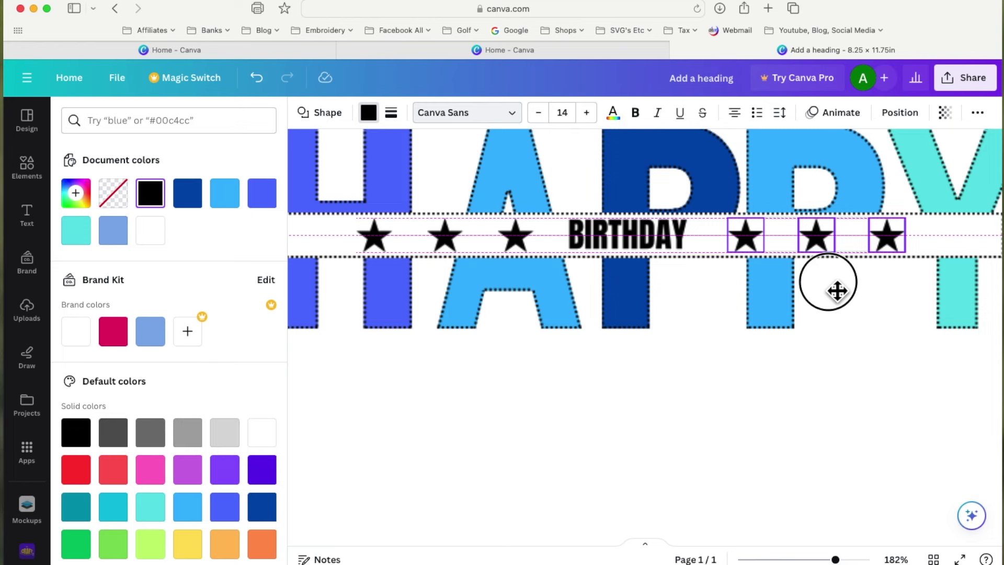
left_click_drag(839, 291, 833, 291)
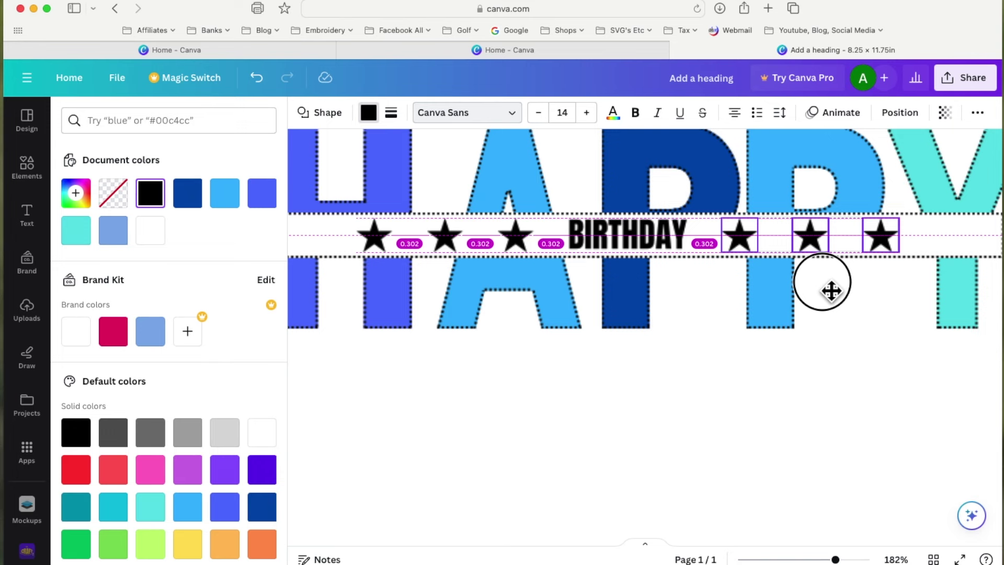
left_click_drag(832, 291, 832, 291)
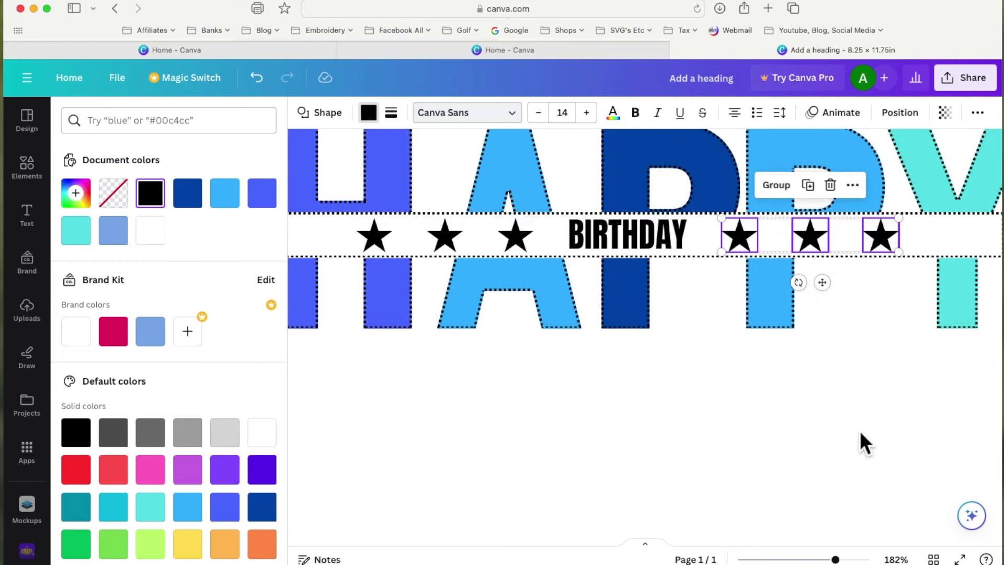
left_click(861, 431)
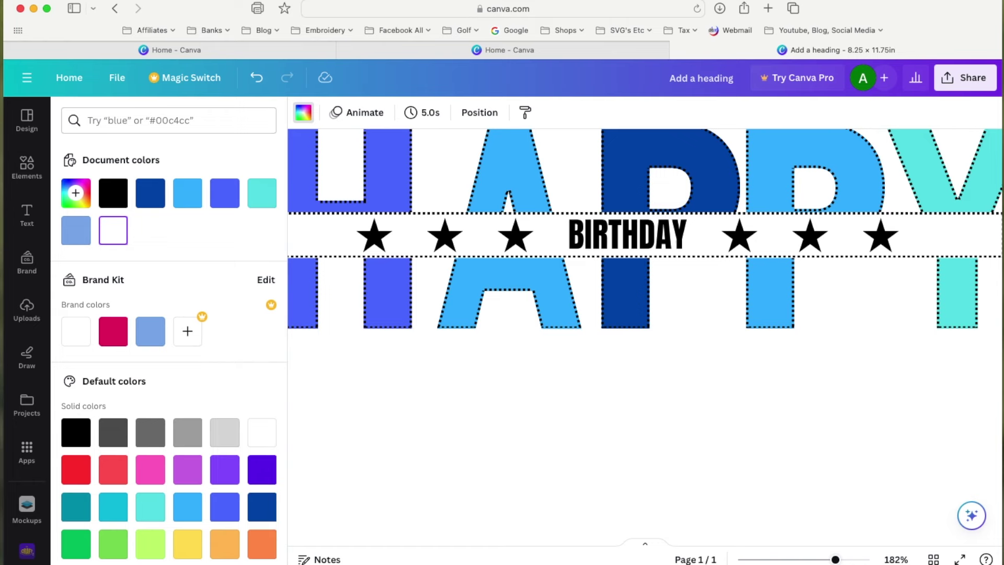
Clear the star search and add the recently used square shape to the page below HAPPY
scroll(893, 383, "down", 5)
left_click(717, 355)
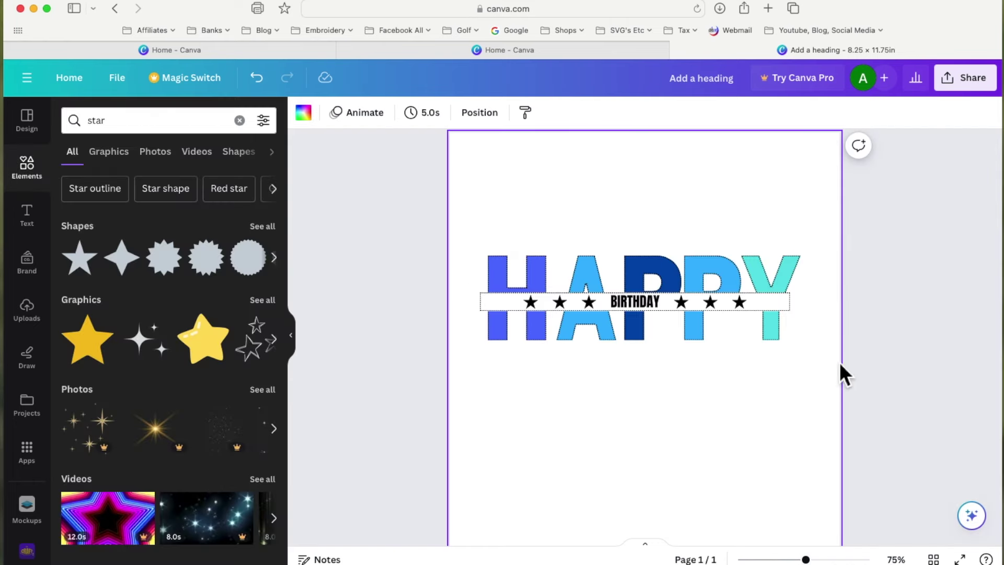
left_click(740, 401)
left_click(90, 234)
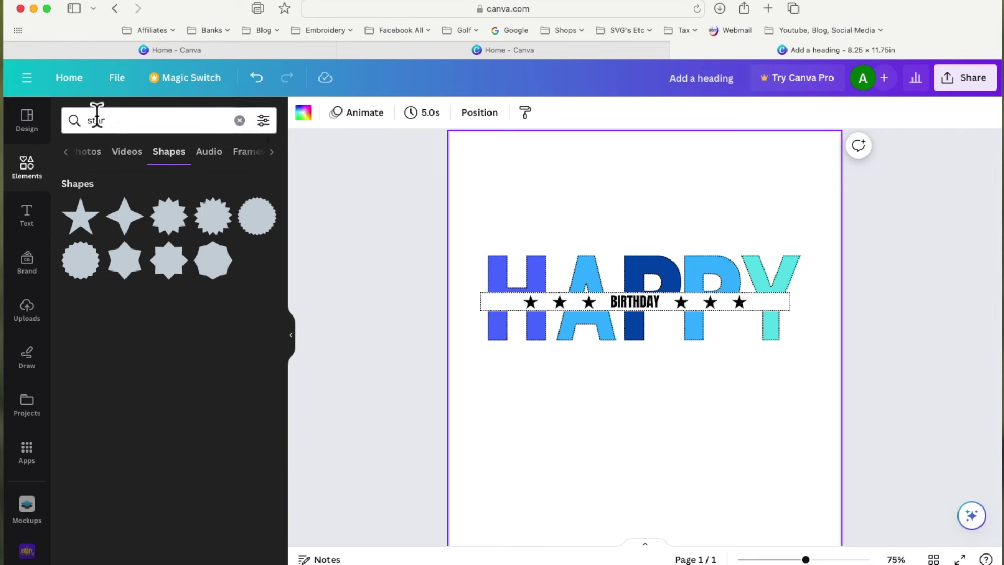
left_click(241, 122)
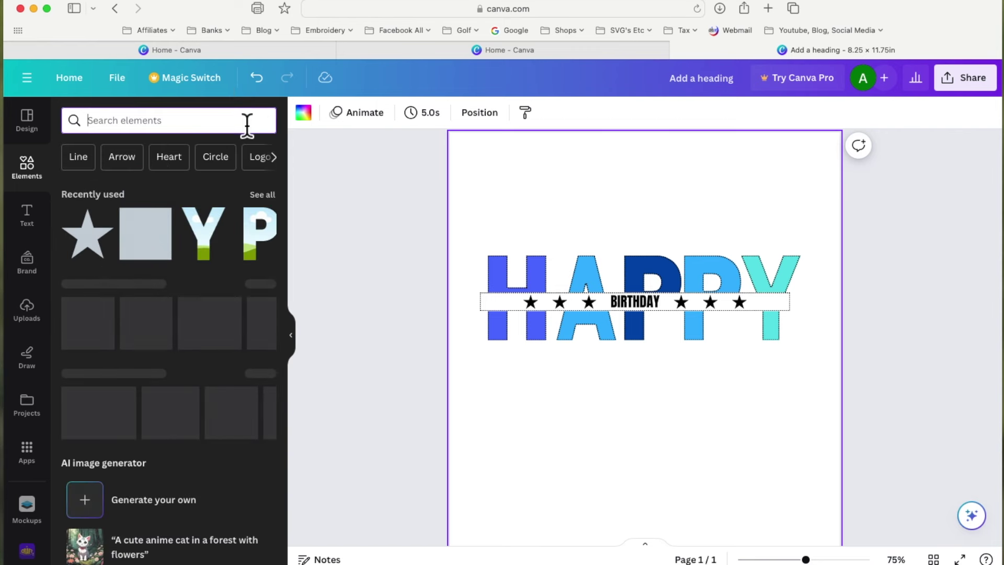
left_click_drag(163, 250, 583, 412)
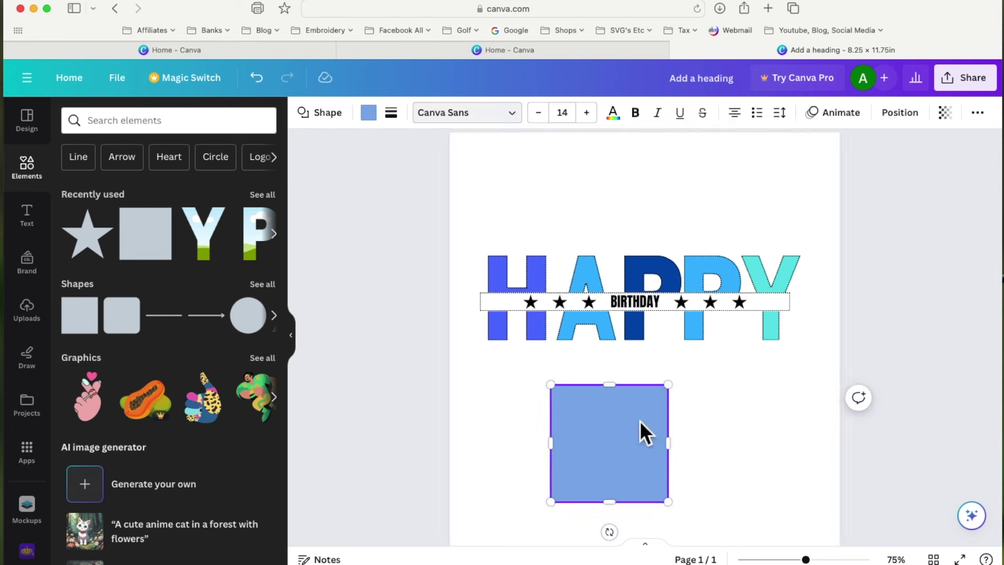
Fill the square with white and give it a solid black border with a weight of 4
left_click(376, 120)
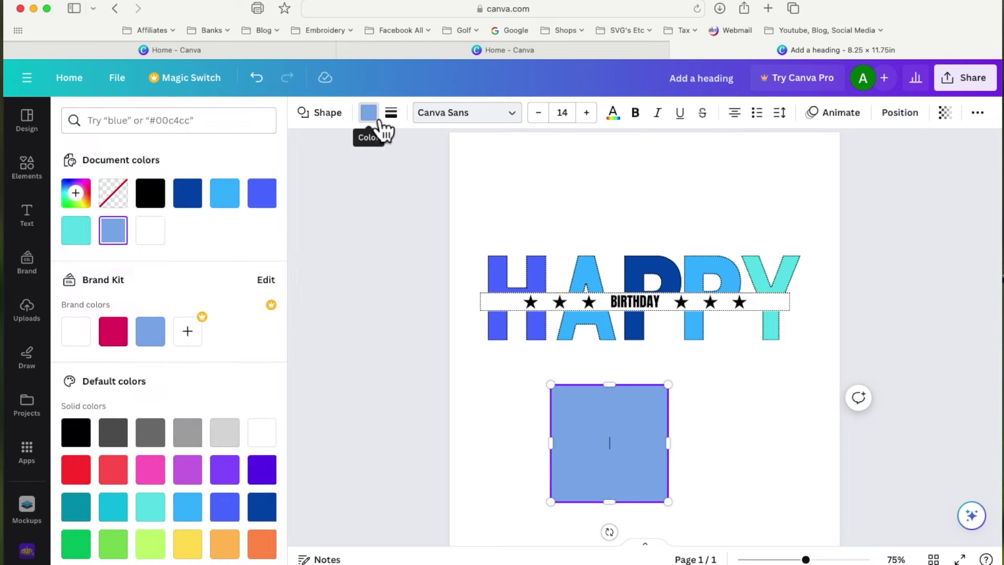
left_click(157, 235)
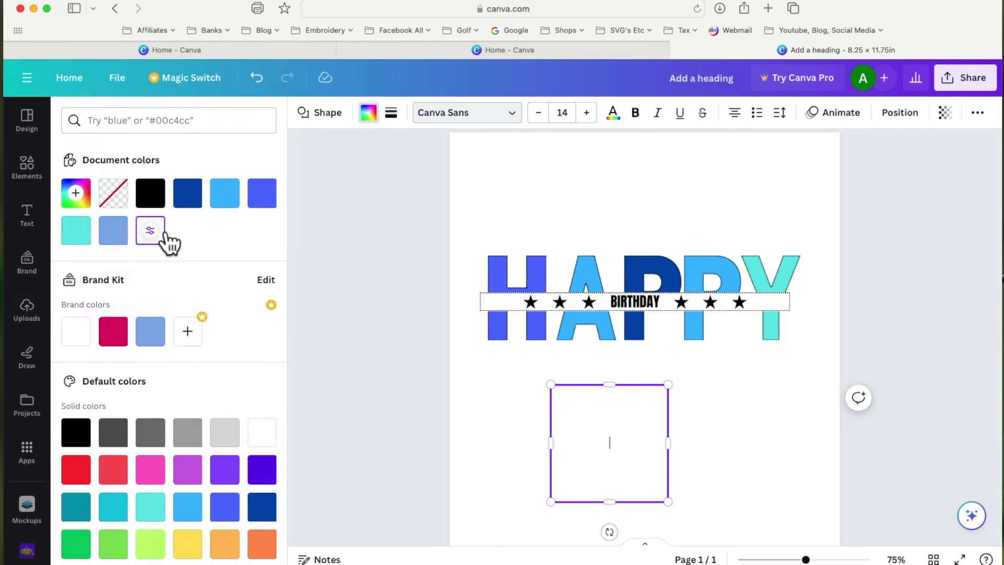
left_click(392, 113)
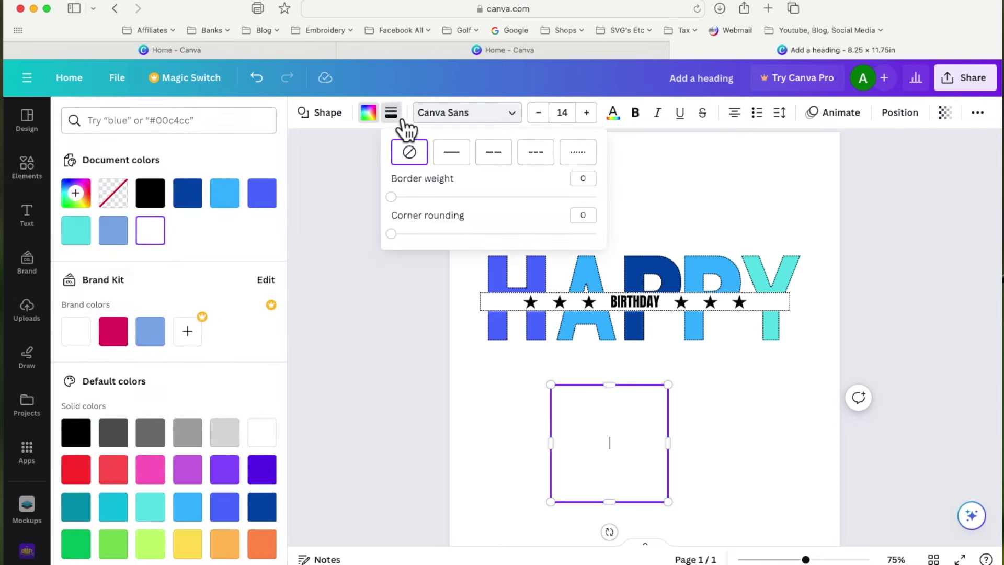
left_click(472, 168)
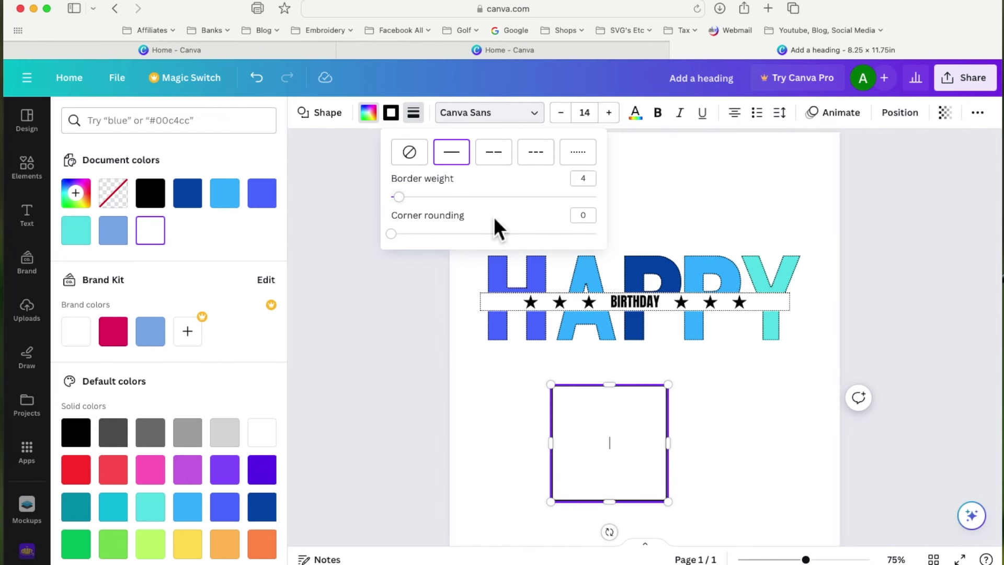
left_click(382, 277)
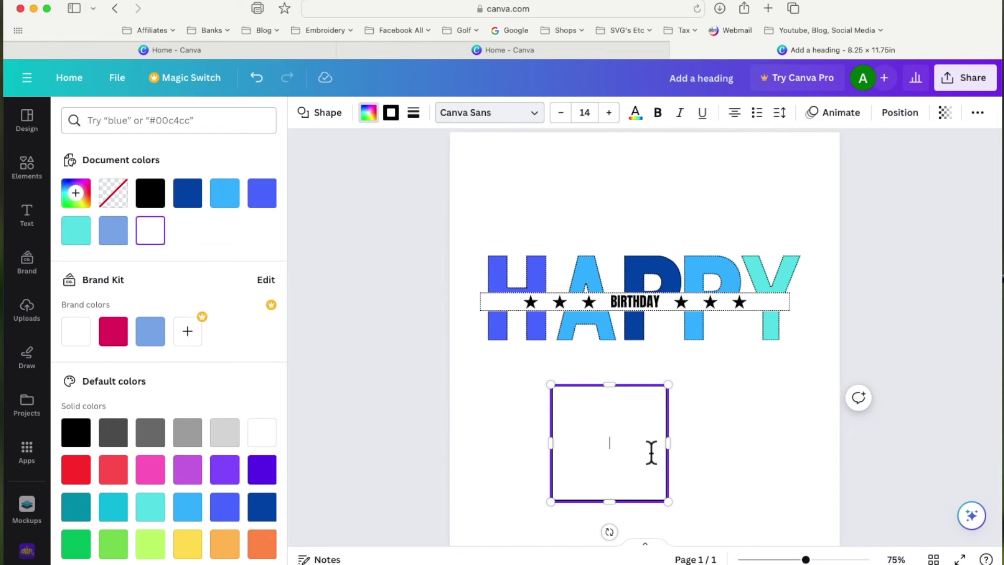
key("Escape")
key("Escape")
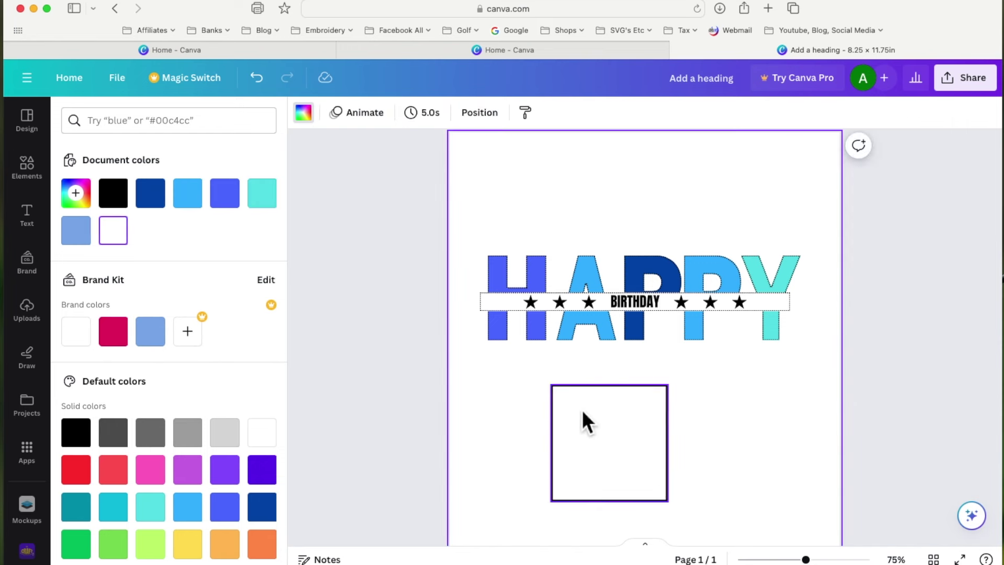
Move the square lower on the page and group all the HAPPY letters, bar, BIRTHDAY text and stars
left_click_drag(616, 464, 582, 537)
left_click_drag(438, 210, 870, 386)
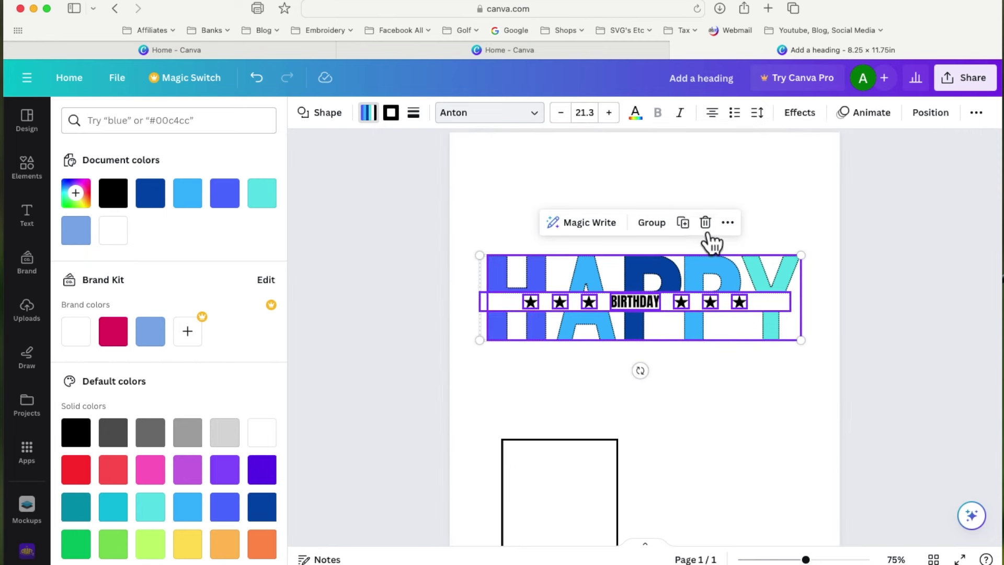
left_click(651, 222)
Move the white square over the letter H and send it backward behind the grouped HAPPY BIRTHDAY design
left_click_drag(593, 506, 561, 306)
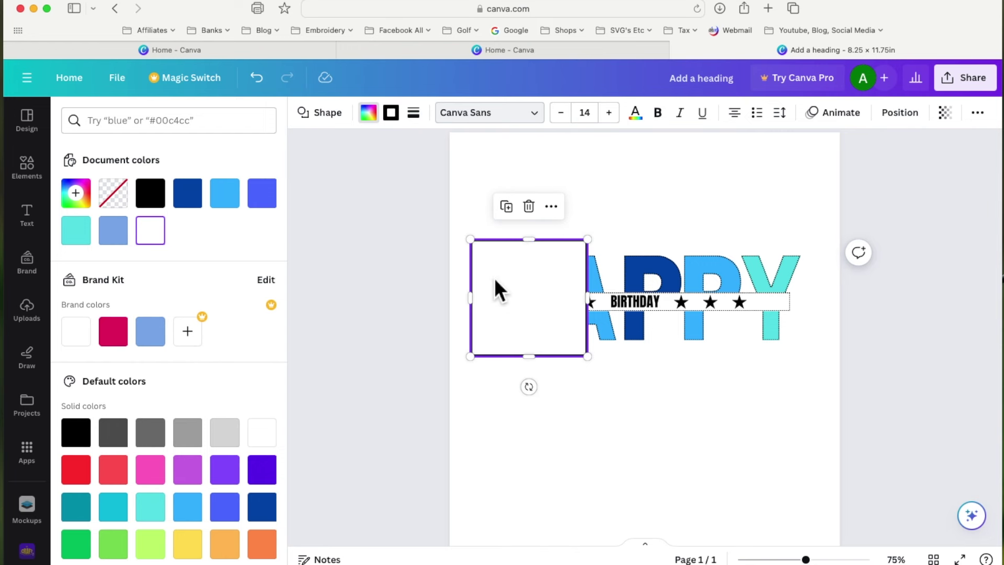
left_click(917, 121)
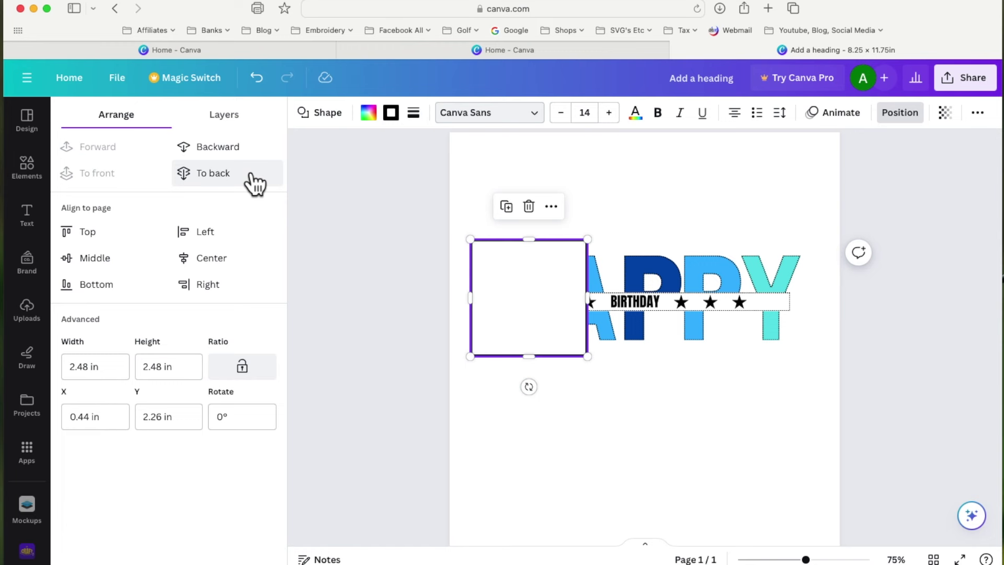
left_click(247, 152)
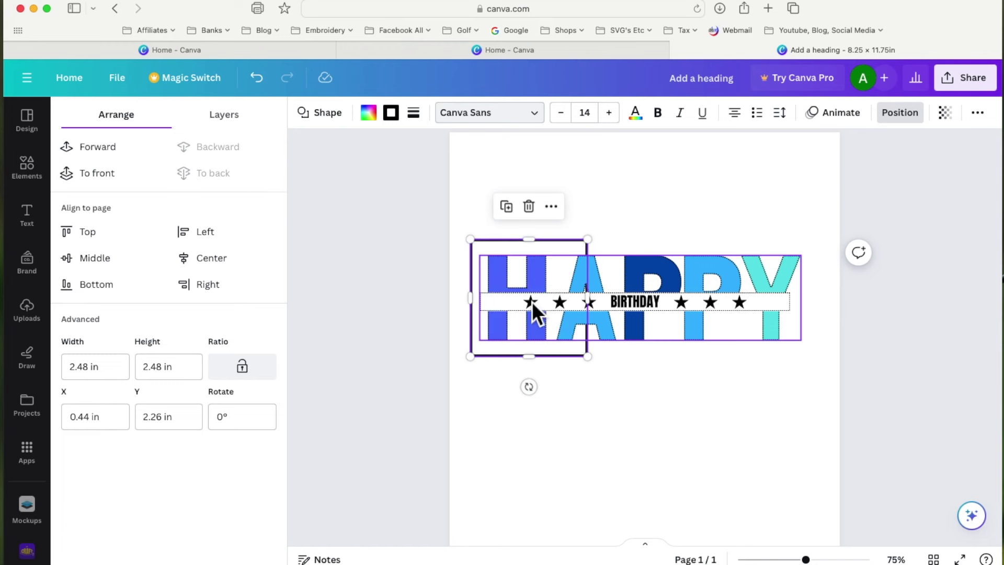
Widen the bordered square into a rectangle that frames the whole HAPPY BIRTHDAY design
left_click_drag(590, 300, 818, 289)
left_click(556, 352)
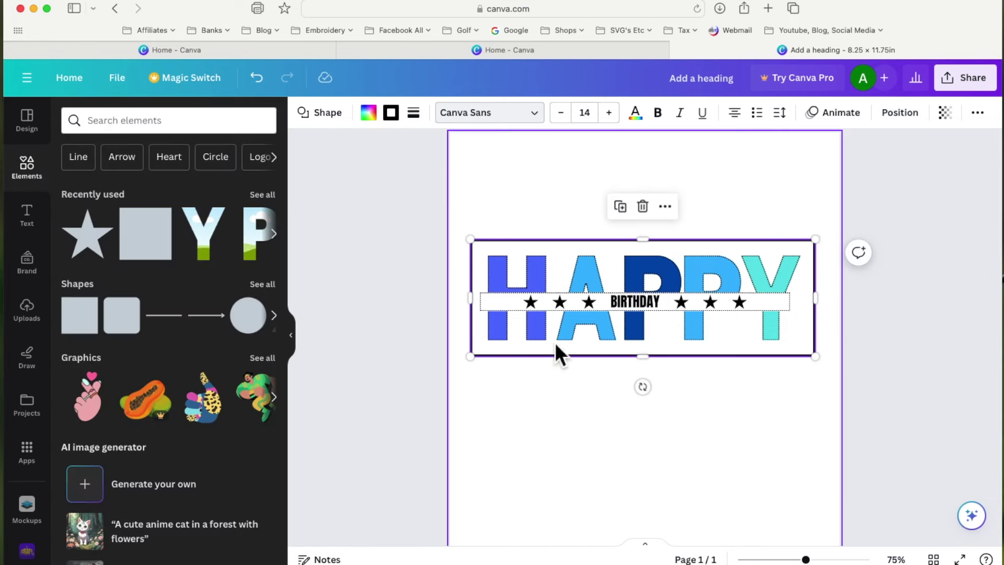
left_click(852, 332)
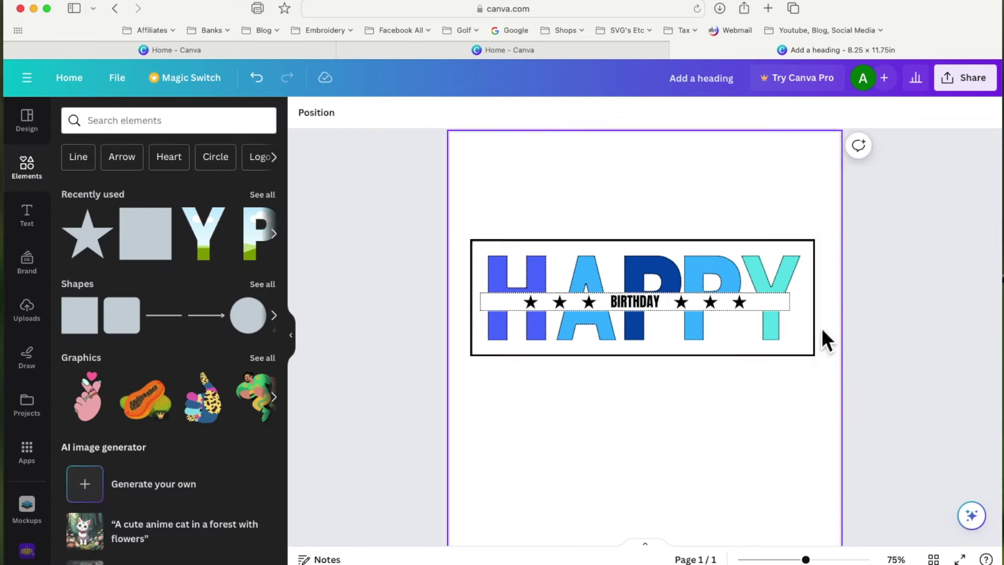
left_click(748, 290)
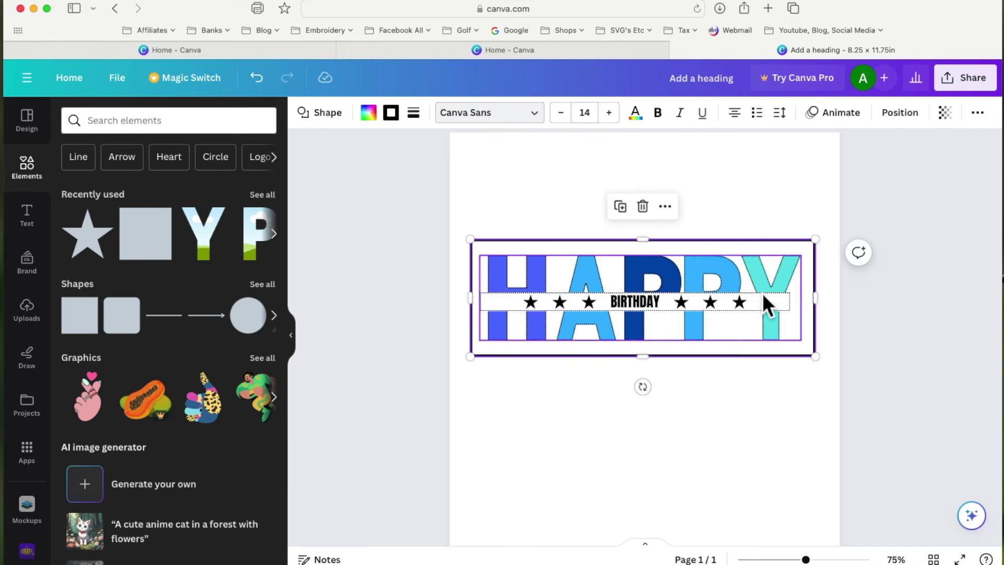
Centre the frame around the HAPPY BIRTHDAY design and scale both together to about 7.5 in wide
left_click_drag(807, 250, 808, 255)
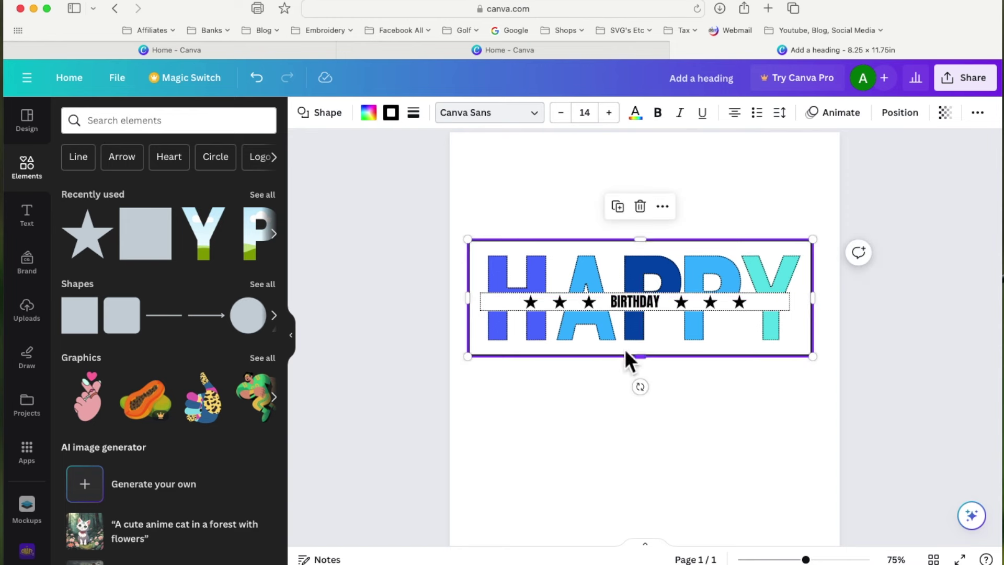
left_click(915, 415)
left_click_drag(416, 202, 899, 406)
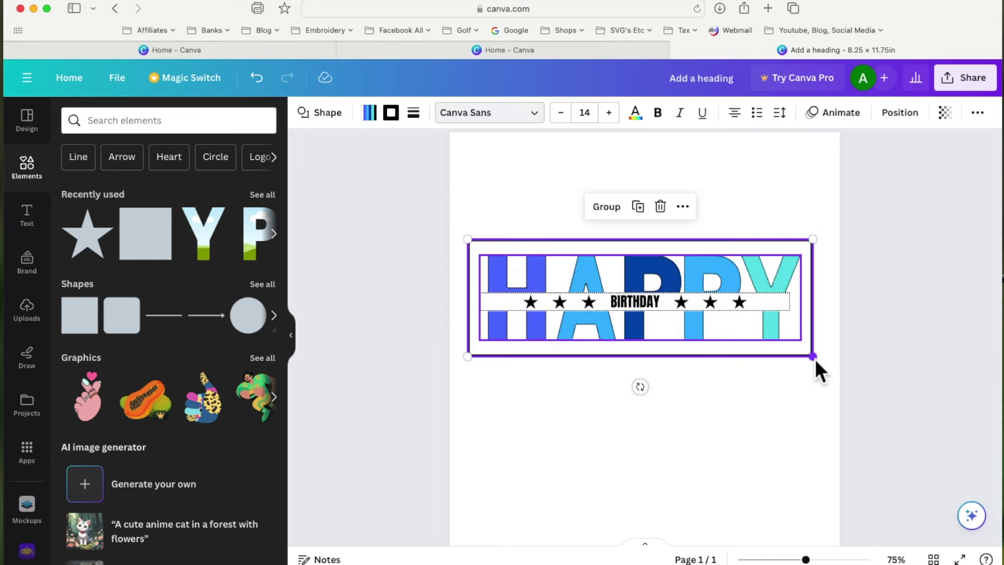
left_click_drag(814, 358, 802, 352)
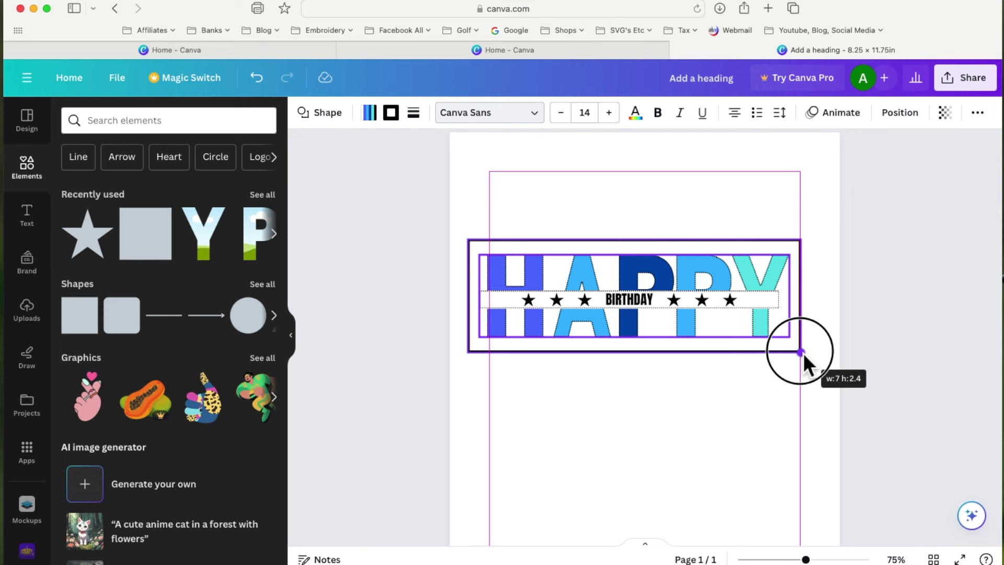
left_click_drag(803, 353, 809, 376)
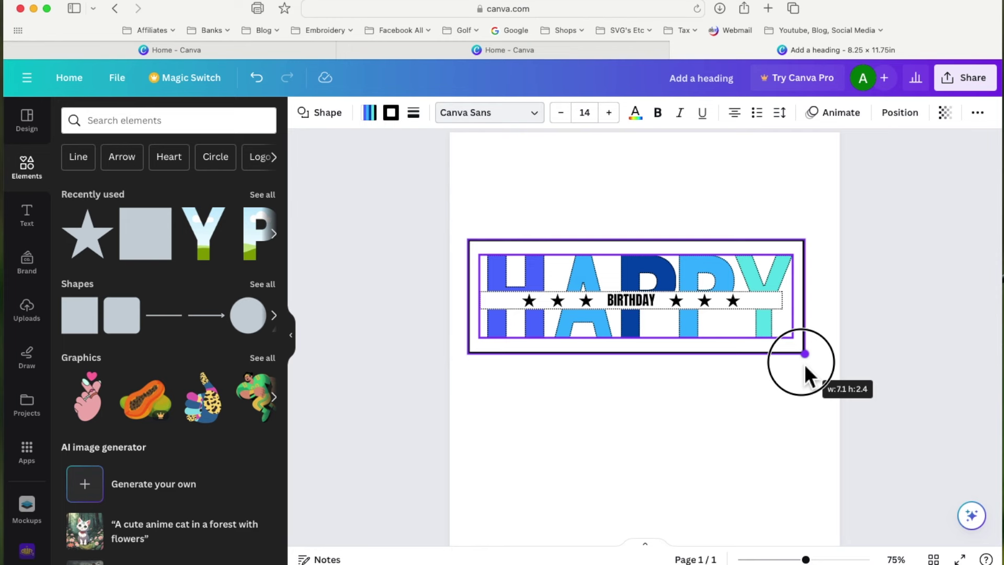
left_click_drag(806, 366, 821, 374)
left_click(738, 429)
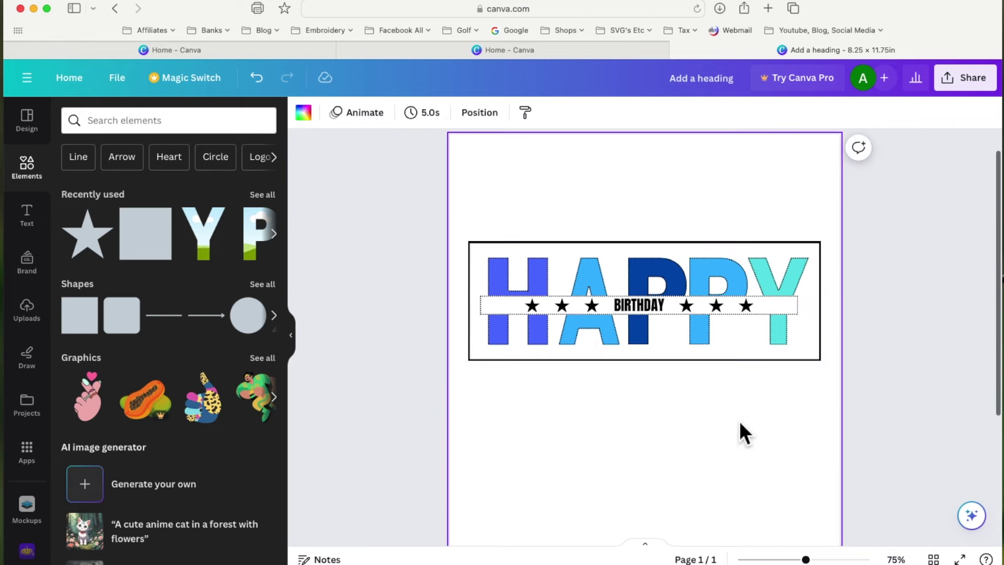
Extend the frame's lower edge to a height of about 3 in and move the frame below the HAPPY BIRTHDAY design
left_click(702, 247)
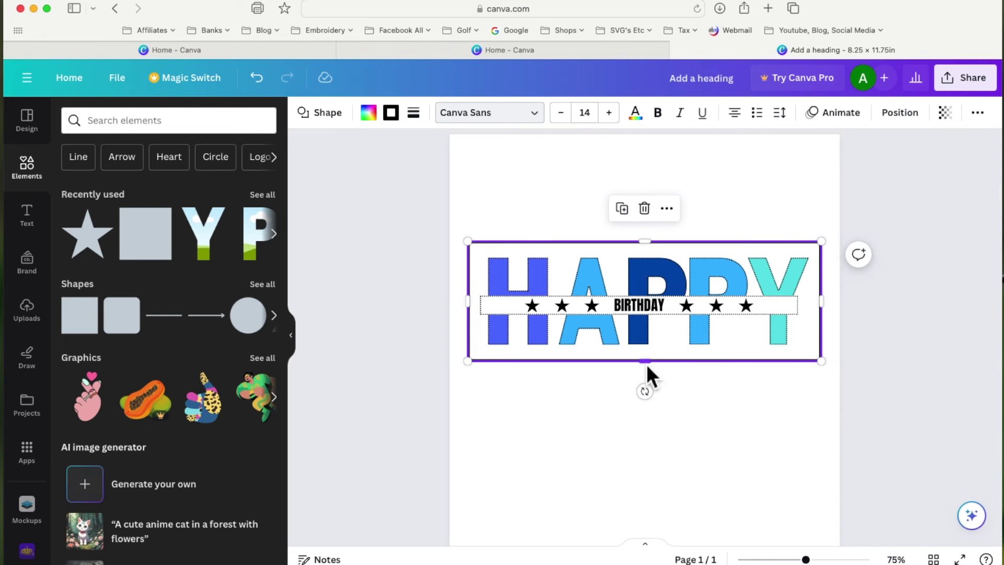
left_click_drag(650, 365, 651, 384)
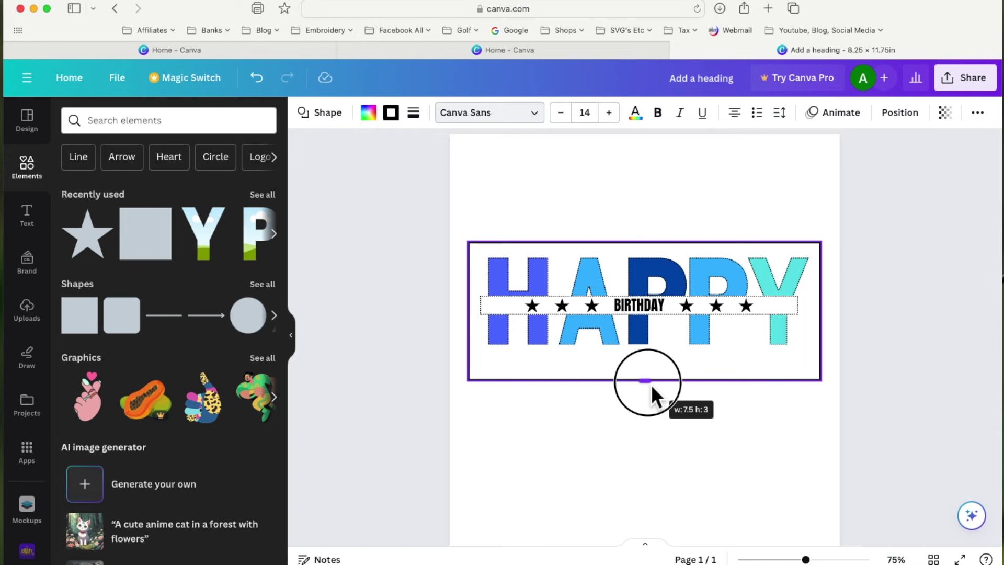
left_click_drag(651, 385, 652, 385)
left_click(591, 285)
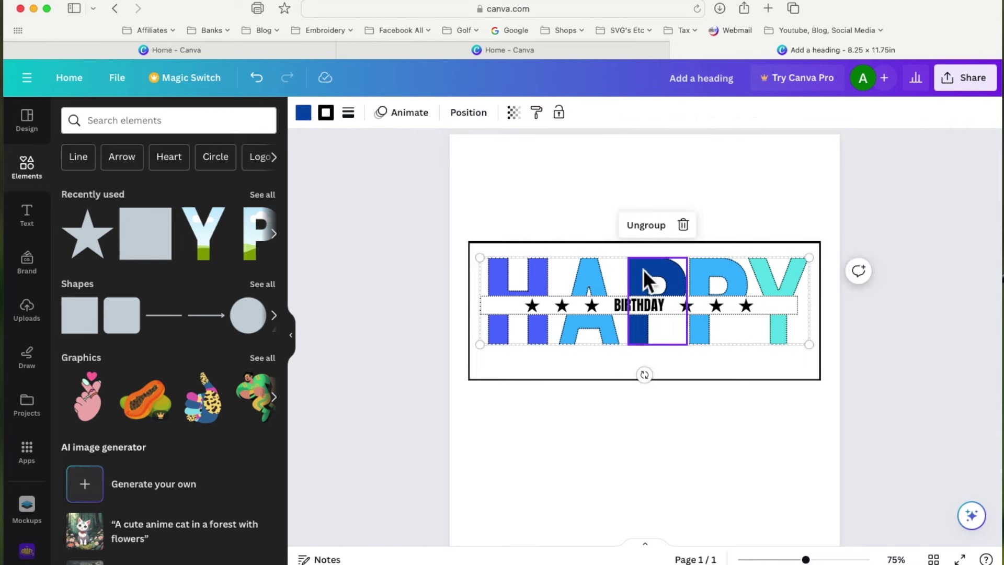
left_click(790, 246)
left_click_drag(790, 246, 796, 425)
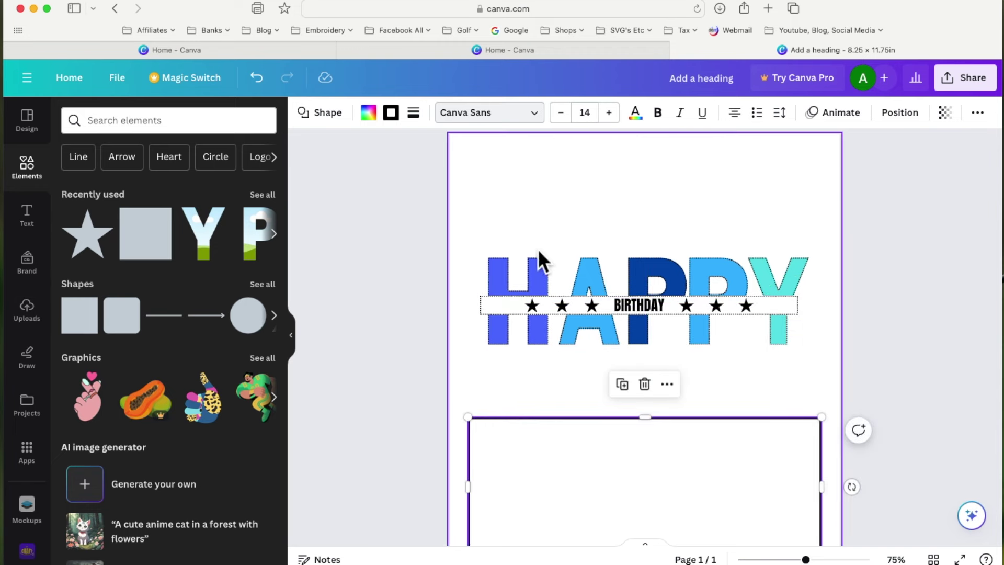
Ungroup the HAPPY BIRTHDAY design and stretch each HAPPY letter downward to the same taller height, just above the frame
left_click(532, 281)
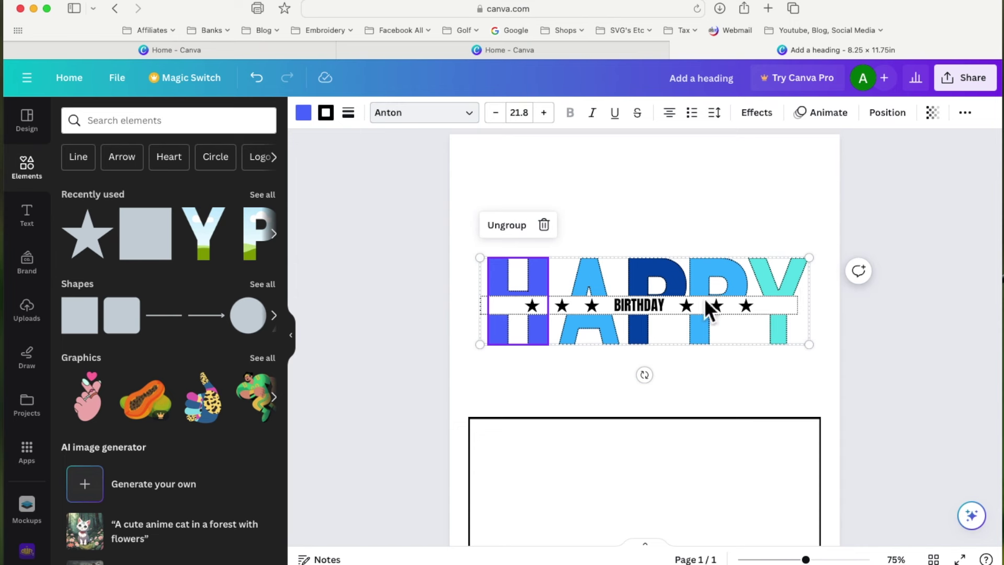
key("super+shift+g")
left_click(907, 250)
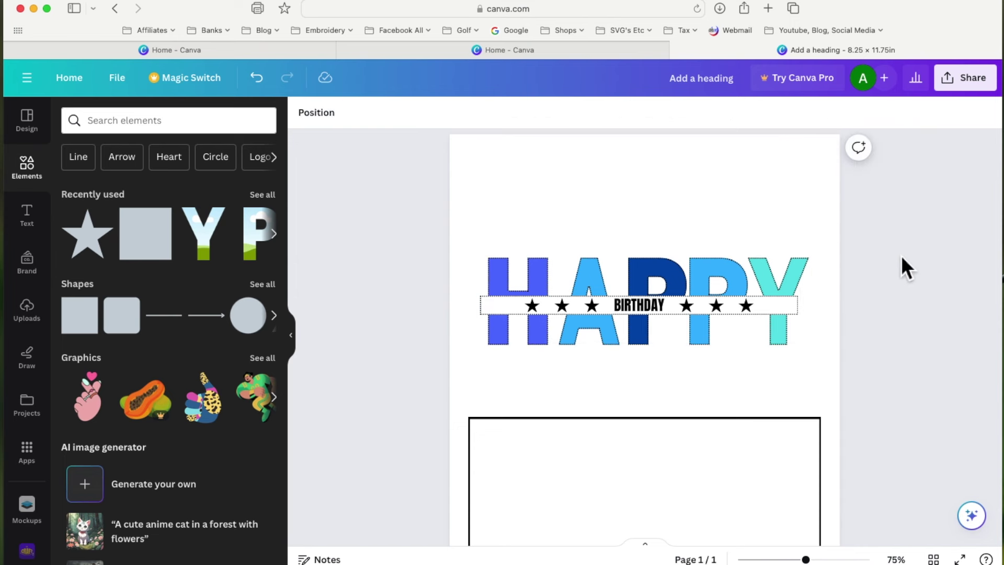
left_click(545, 336)
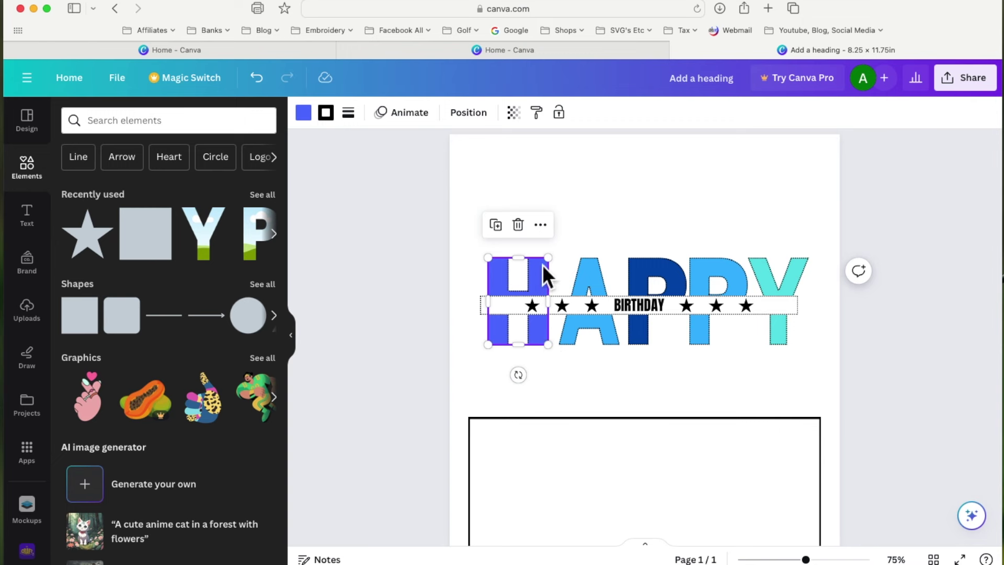
left_click(522, 347)
left_click_drag(524, 351, 525, 401)
left_click(607, 335)
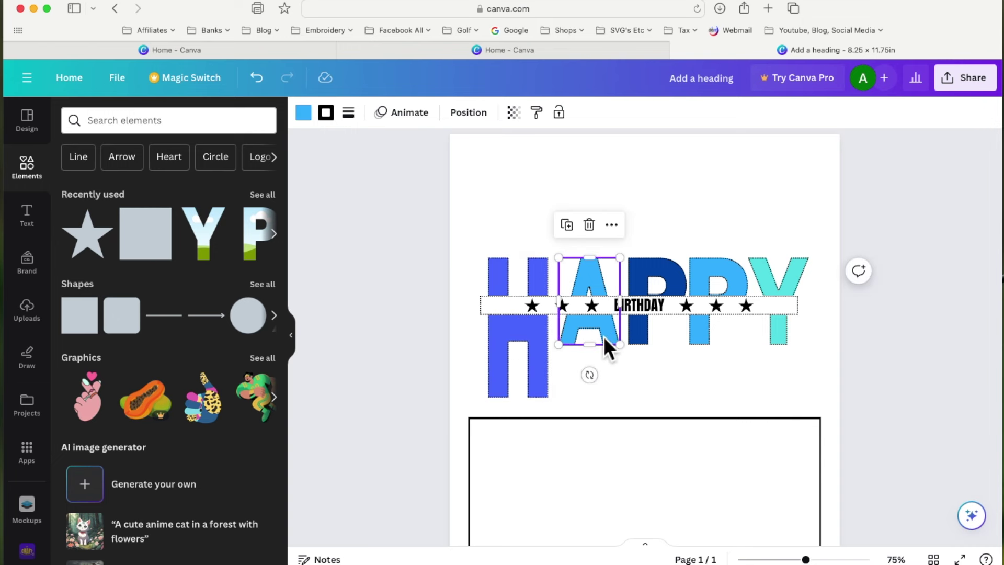
left_click_drag(589, 345, 592, 397)
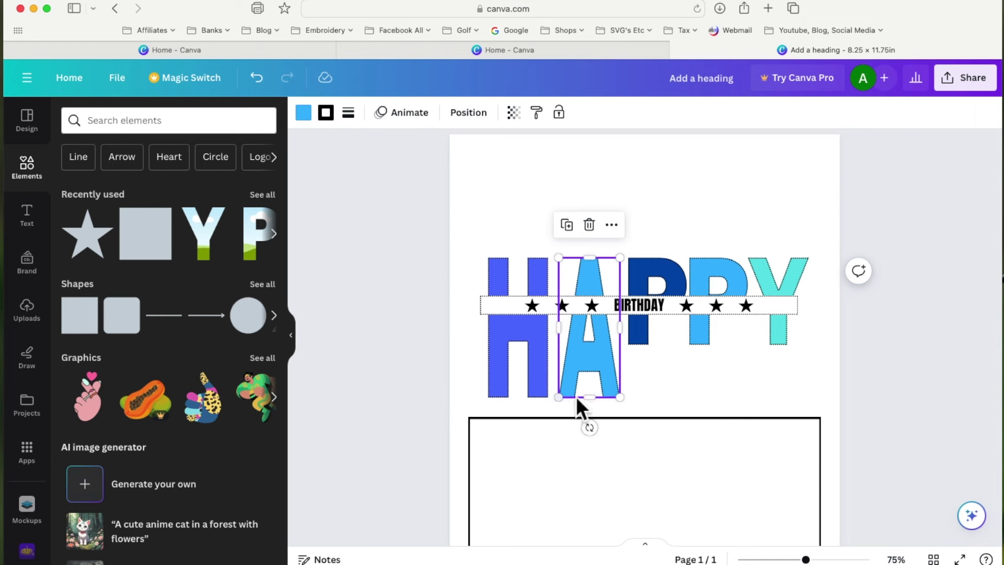
left_click(644, 339)
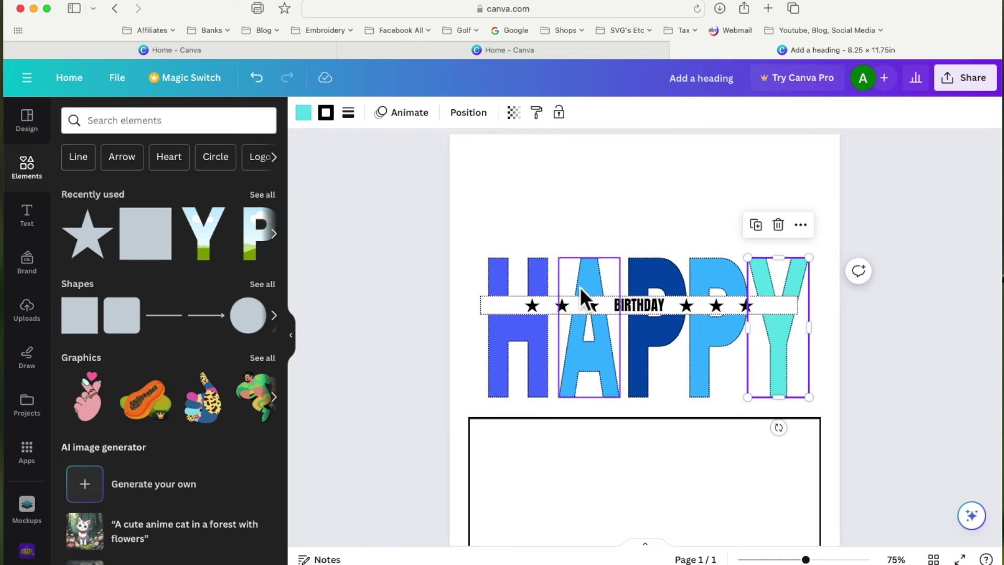
Group the five HAPPY letters and lock the group in place
left_click(505, 268)
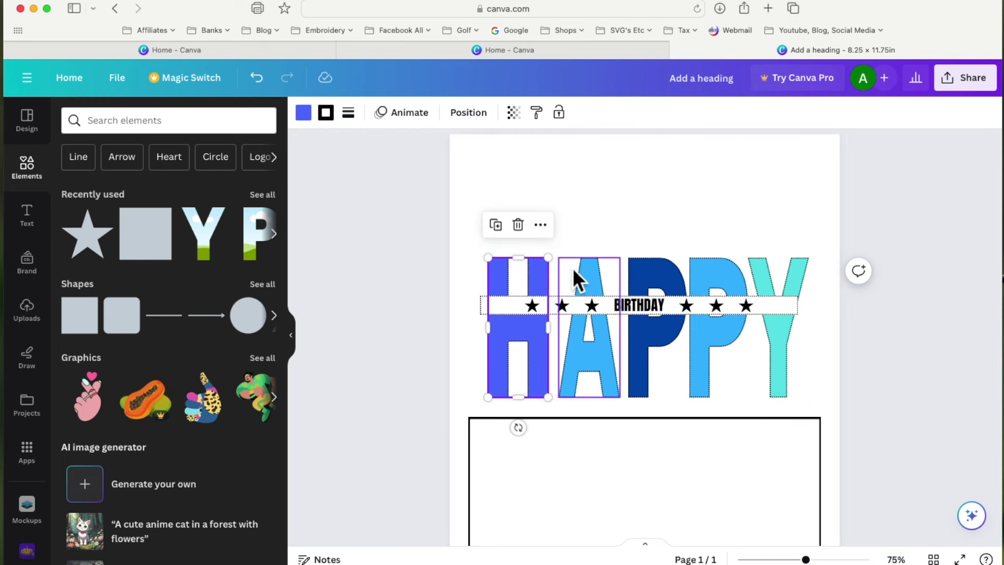
left_click(597, 269, "shift")
left_click(661, 268, "shift")
left_click(706, 270, "shift")
left_click(803, 271, "shift")
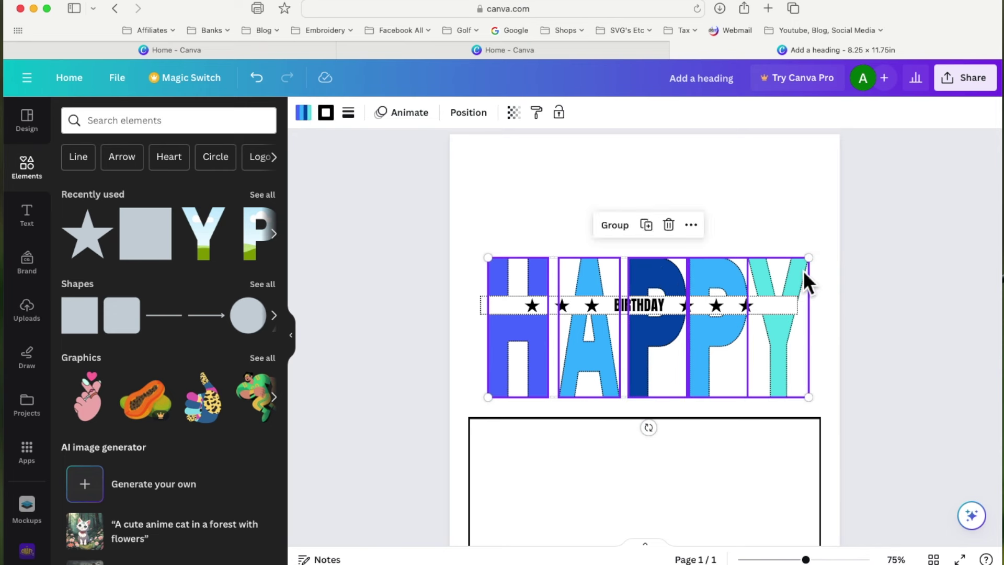
left_click(628, 230)
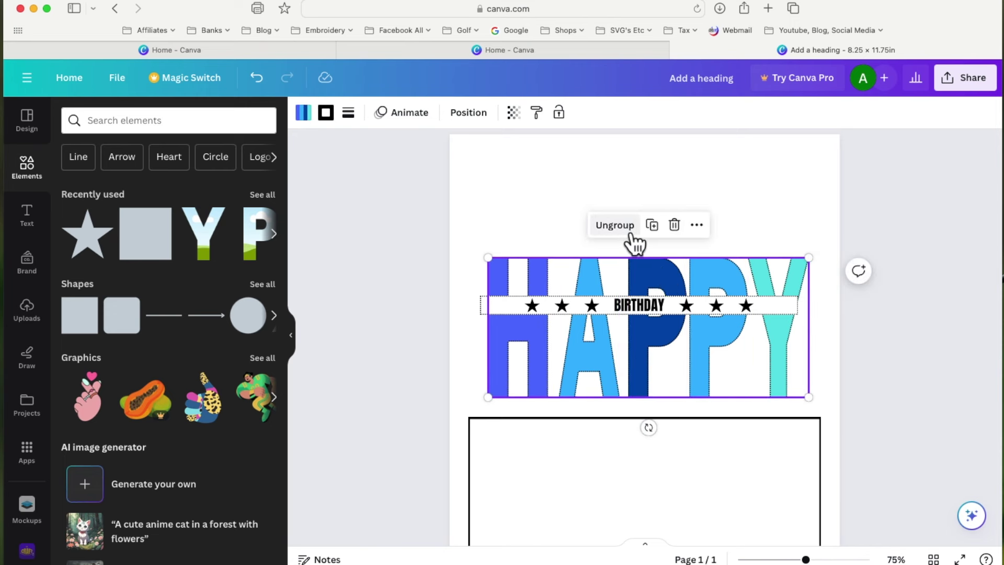
left_click(696, 224)
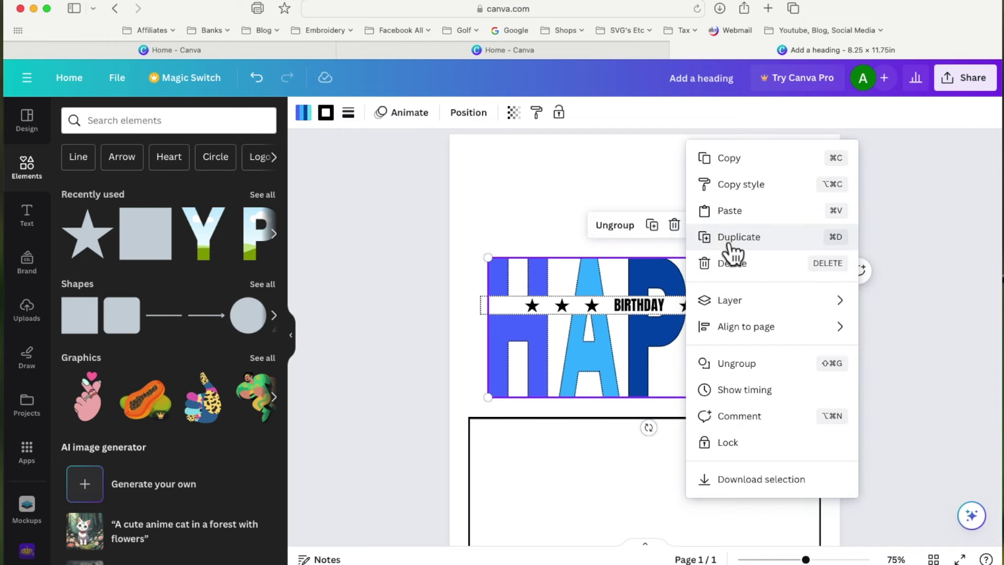
left_click(746, 446)
left_click(921, 344)
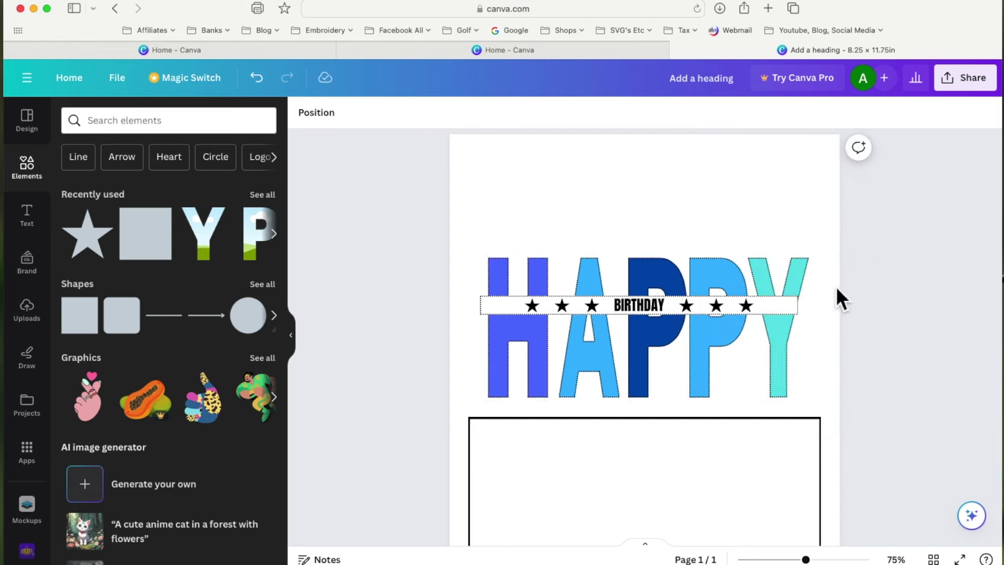
Enlarge the bar, BIRTHDAY text and stars together to a text size of 23.4 and move them to the vertical middle of the letters
left_click(796, 276)
left_click(589, 263)
left_click(735, 309)
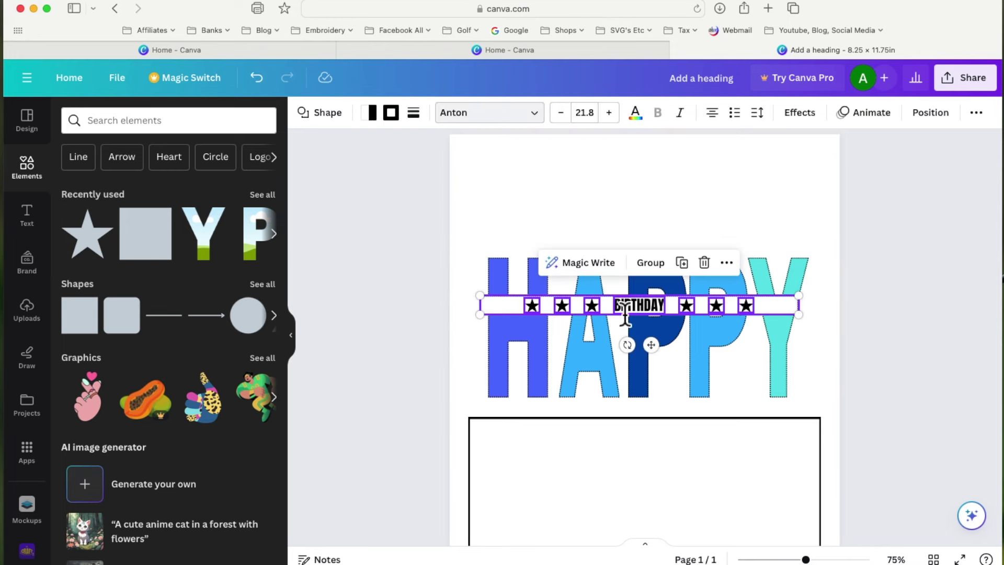
left_click_drag(799, 314, 827, 348)
mouse_move(677, 355)
left_mouse_down()
mouse_move(675, 391)
mouse_move(672, 373)
left_mouse_up()
left_click(509, 352, "shift")
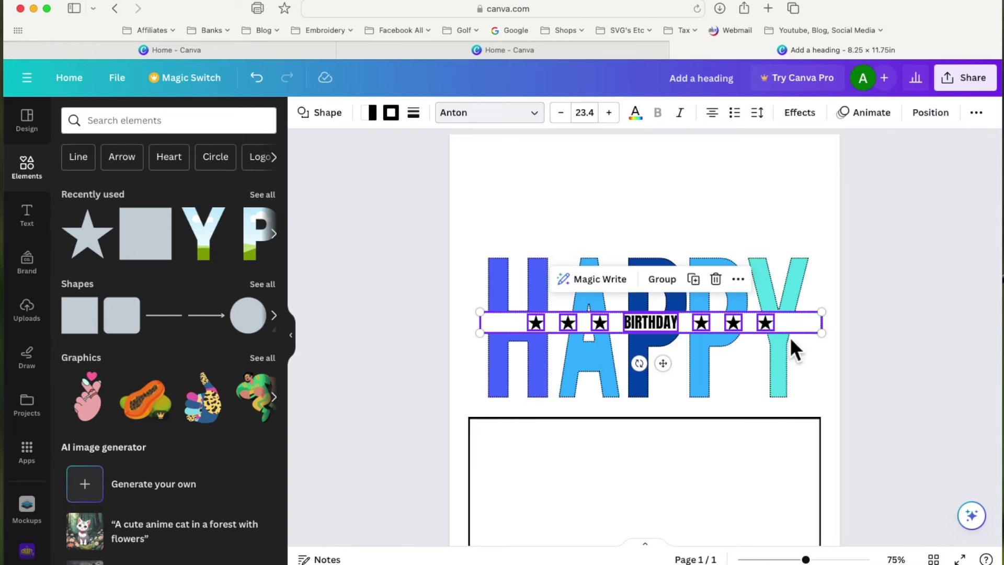
mouse_move(675, 368)
left_mouse_down()
mouse_move(674, 407)
mouse_move(676, 332)
mouse_move(671, 386)
mouse_move(685, 384)
mouse_move(674, 387)
left_mouse_up()
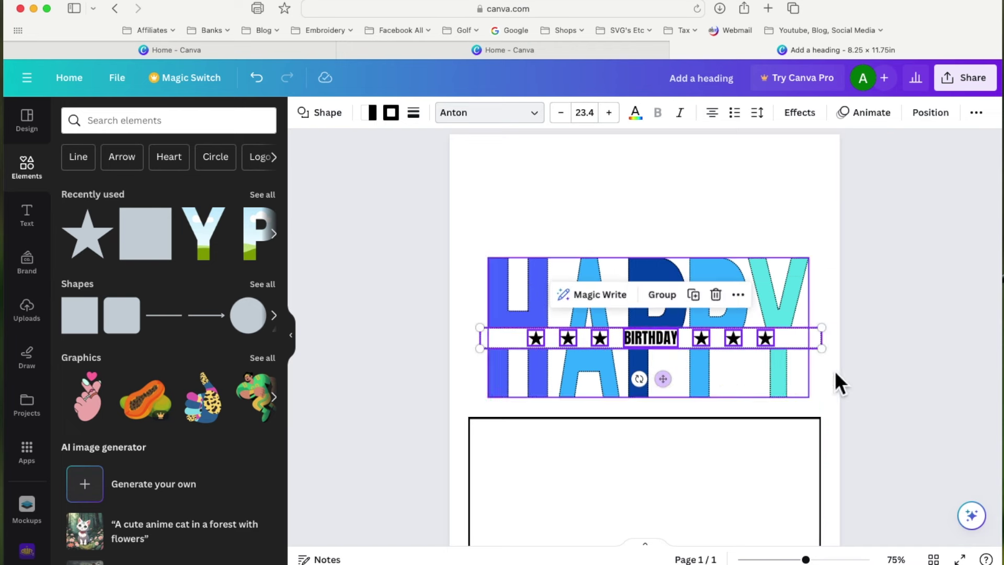
left_click(887, 354)
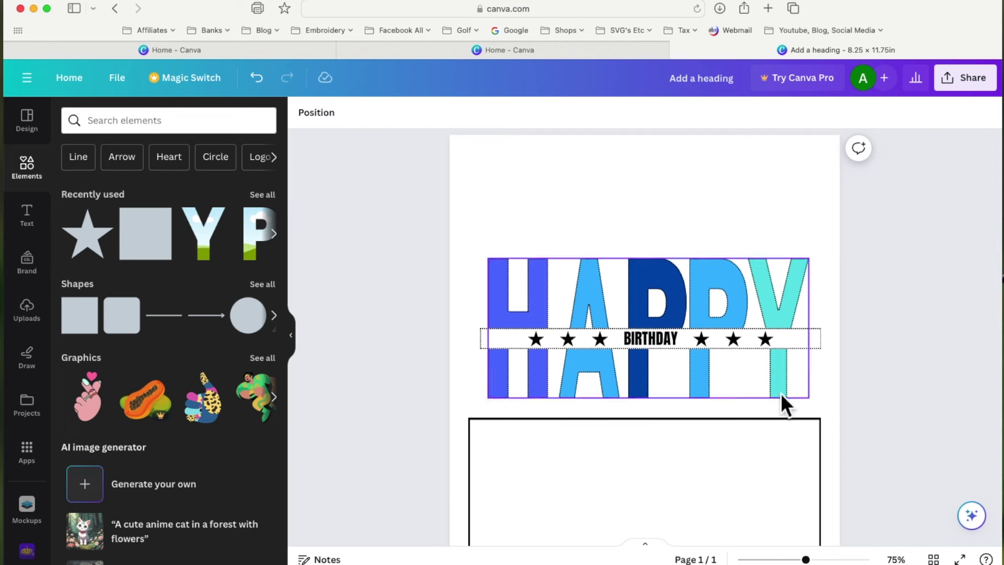
Unlock the HAPPY letters and group them with the bar, BIRTHDAY text and stars
left_click(776, 463)
left_click(548, 277)
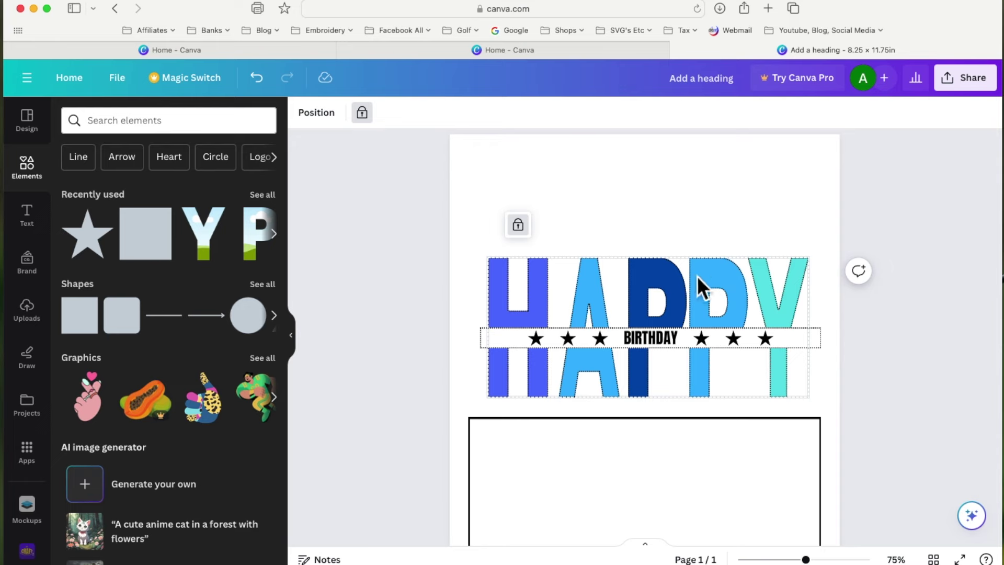
left_click(519, 226)
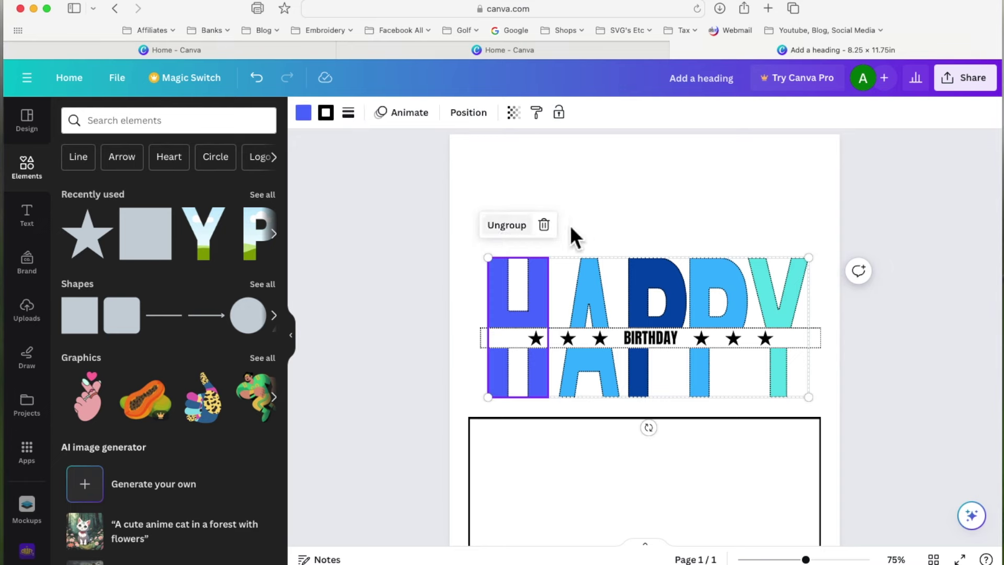
left_click(403, 274)
left_click_drag(420, 234, 848, 406)
left_click(662, 225)
Move the frame back behind the HAPPY BIRTHDAY design and extend its lower and upper edges to enclose the letters
left_click(811, 494)
left_click_drag(805, 490, 806, 330)
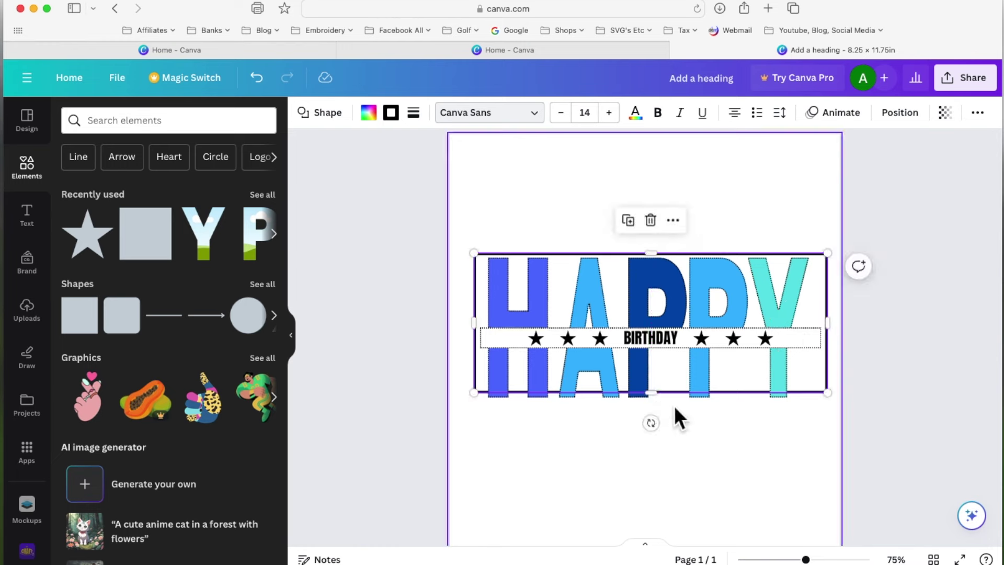
left_click_drag(654, 395, 655, 406)
left_click(926, 410)
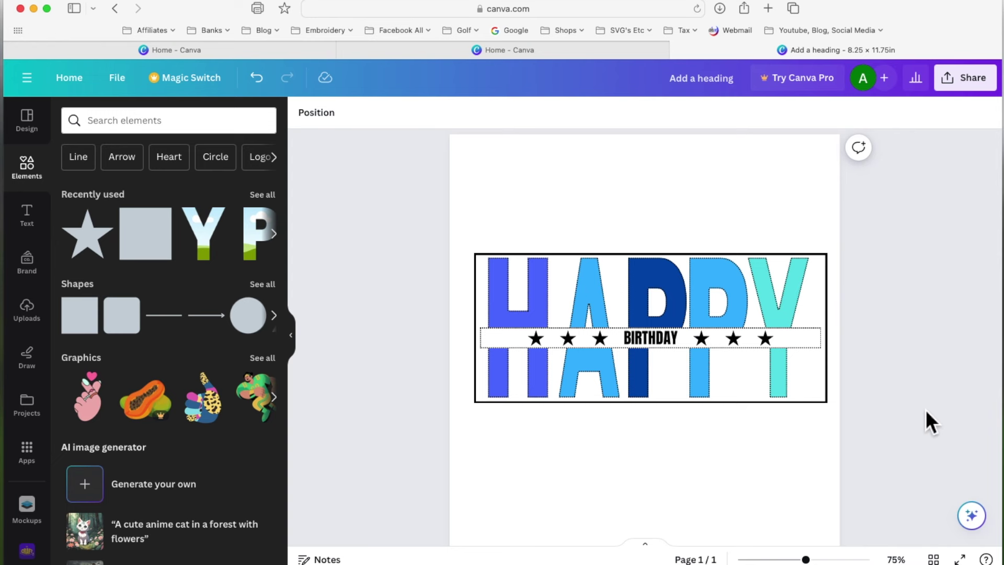
left_click(787, 413)
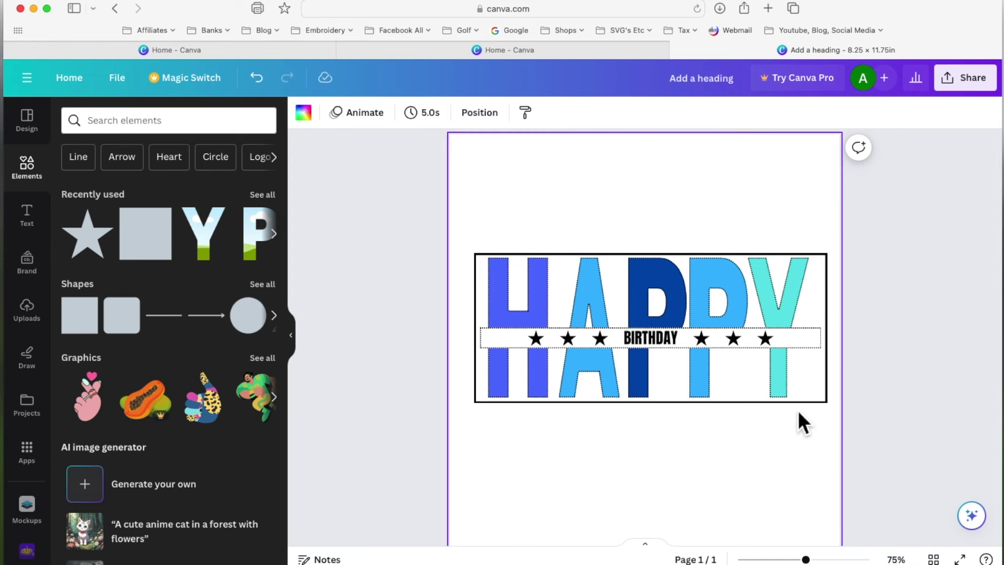
left_click(774, 382)
left_click_drag(655, 255, 655, 250)
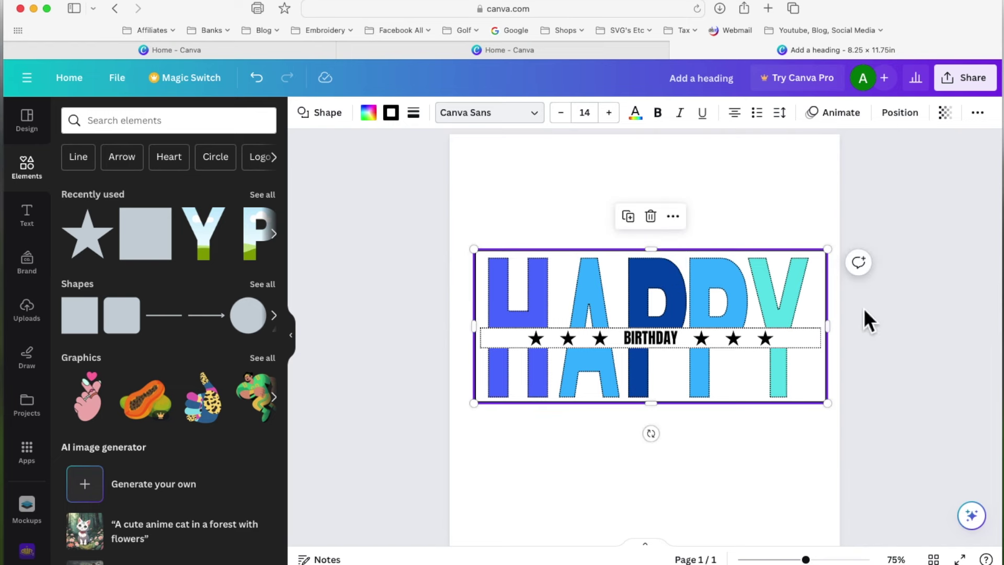
Move the frame and HAPPY BIRTHDAY design together to the upper part of the page, centred horizontally
left_click(377, 284)
left_click_drag(395, 215, 968, 482)
left_click_drag(781, 386, 783, 305)
left_click(928, 366)
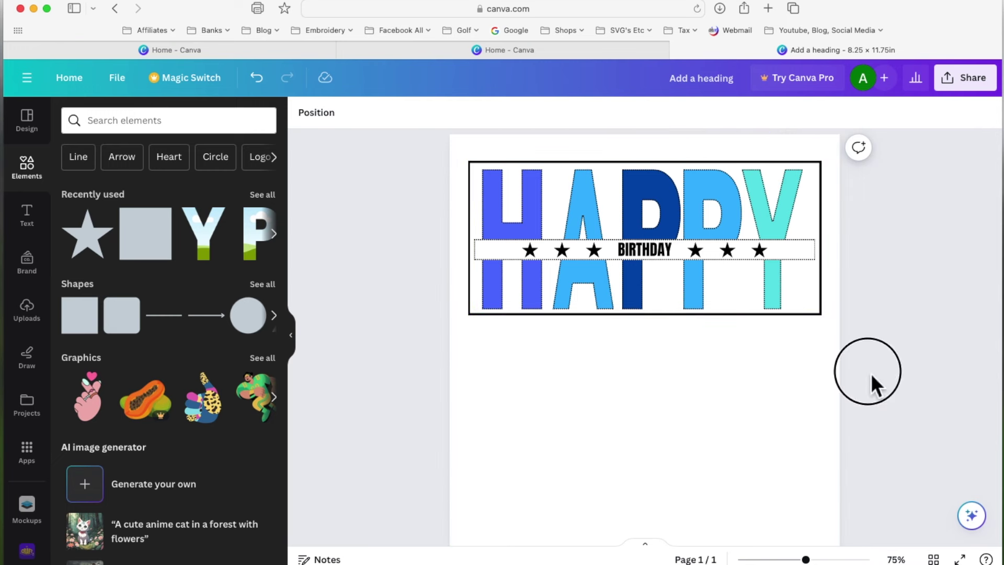
Set the page background to the dark blue document colour #004aad
left_click(798, 165)
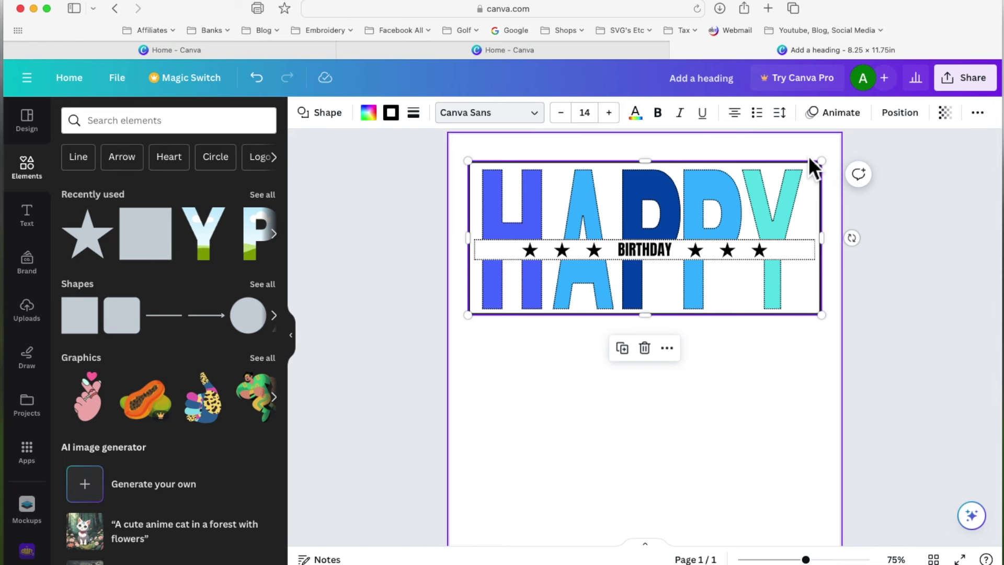
left_click(598, 417)
left_click(314, 121)
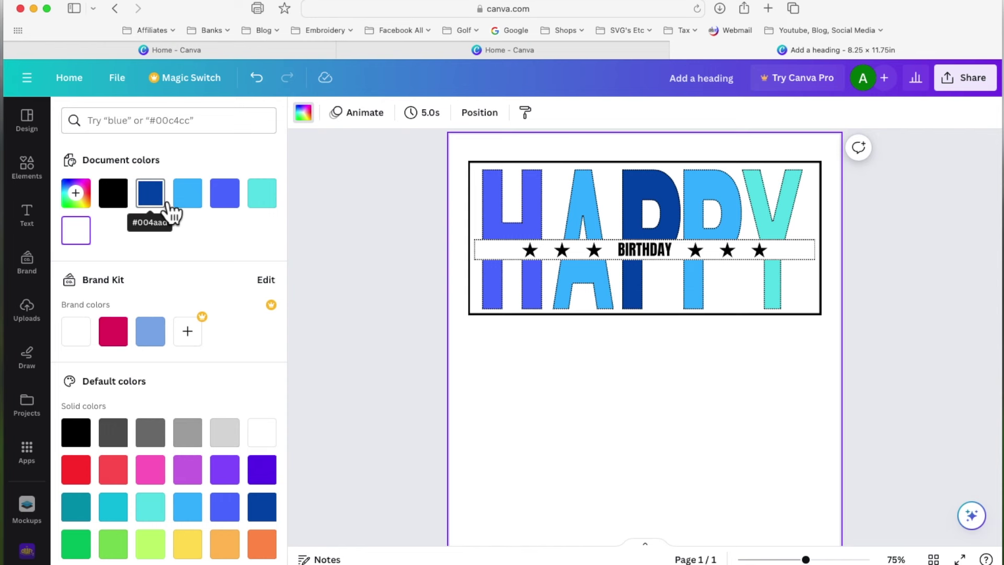
left_click(171, 213)
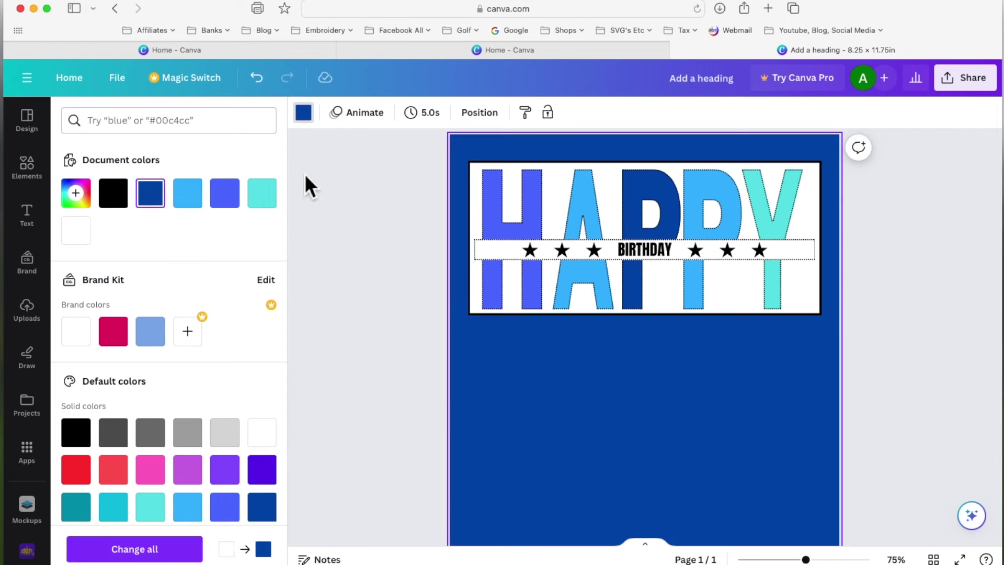
Add a square shape, fill it black and place it over the H at the frame's upper-left corner
left_click(26, 168)
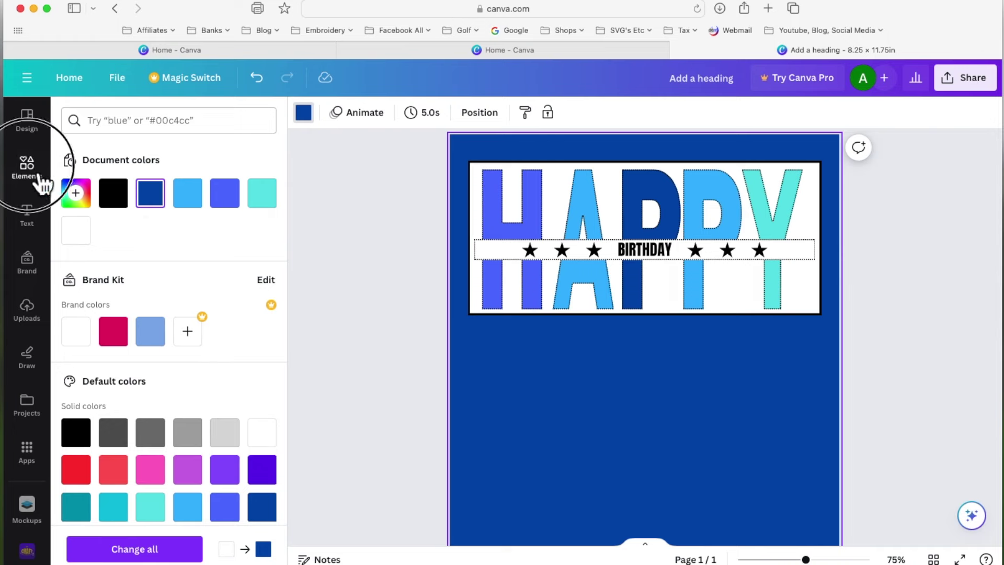
left_click_drag(137, 248, 578, 360)
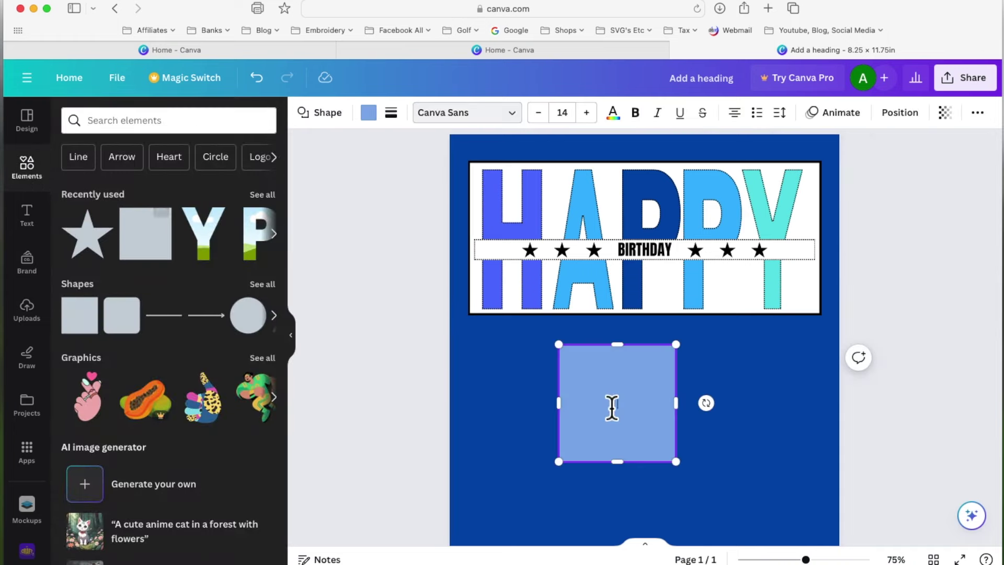
left_click(371, 114)
left_click(157, 202)
left_click_drag(633, 425, 532, 234)
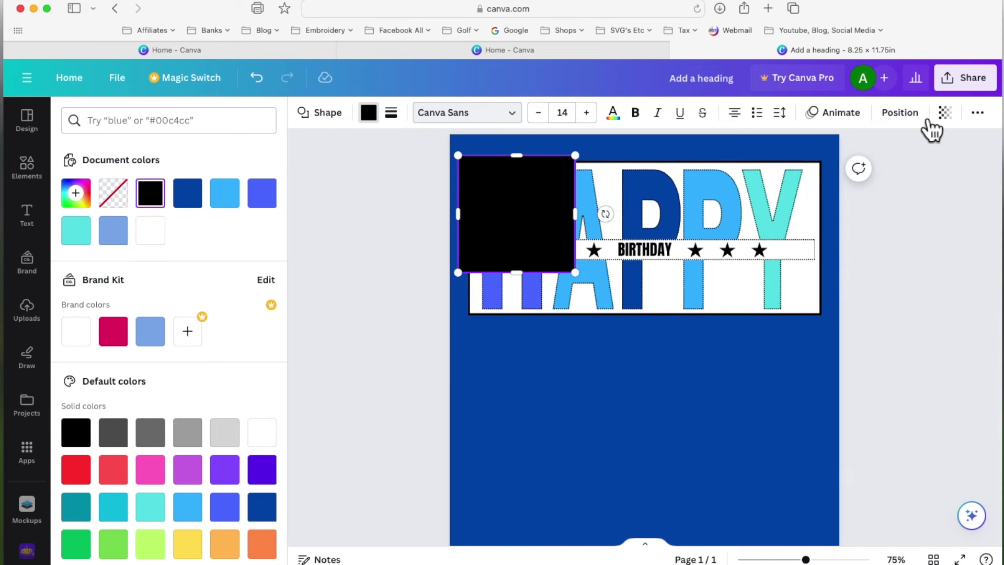
Stretch the black square around the whole heading and send it behind the HAPPY BIRTHDAY design and frame as a thick border
left_click(898, 120)
left_click(241, 154)
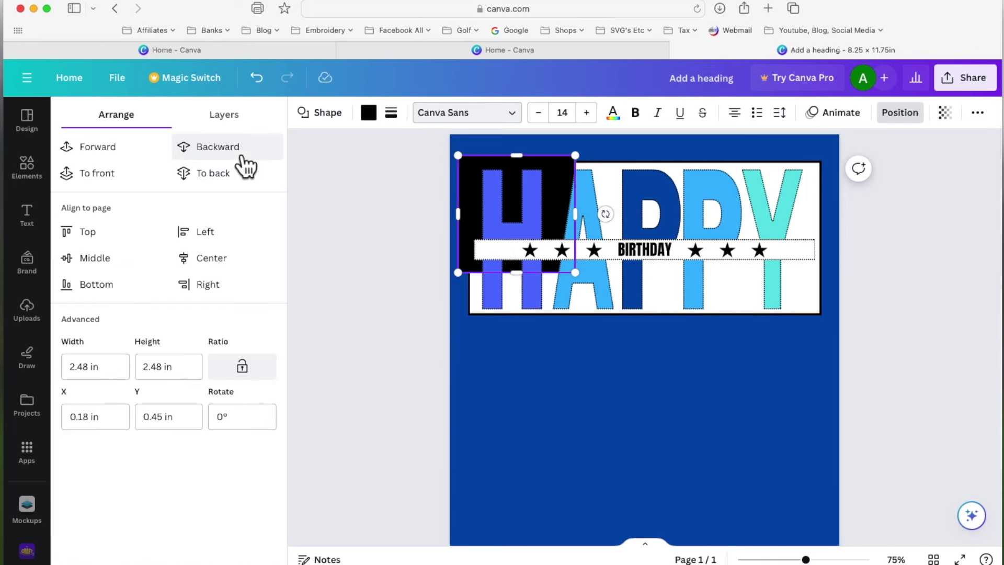
left_click_drag(577, 215, 830, 212)
left_click_drag(645, 272, 647, 323)
left_click(909, 115)
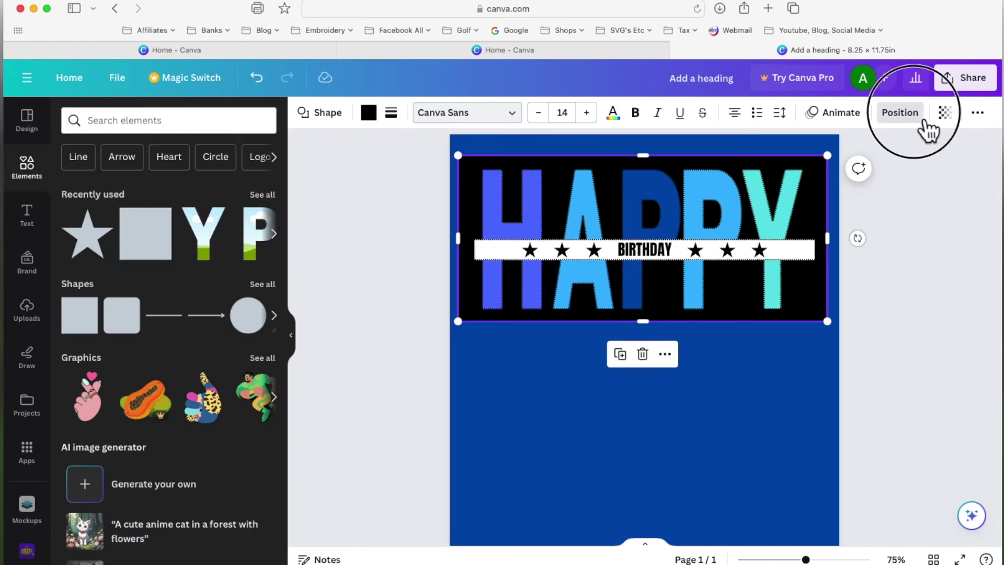
left_click(235, 149)
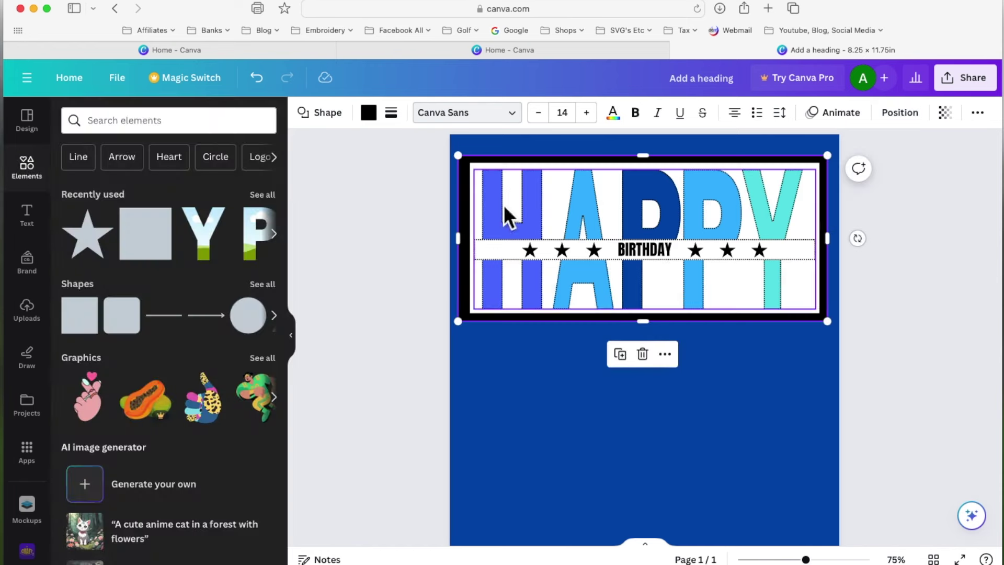
Delete the black rectangle behind the HAPPY BIRTHDAY frame
left_click(911, 252)
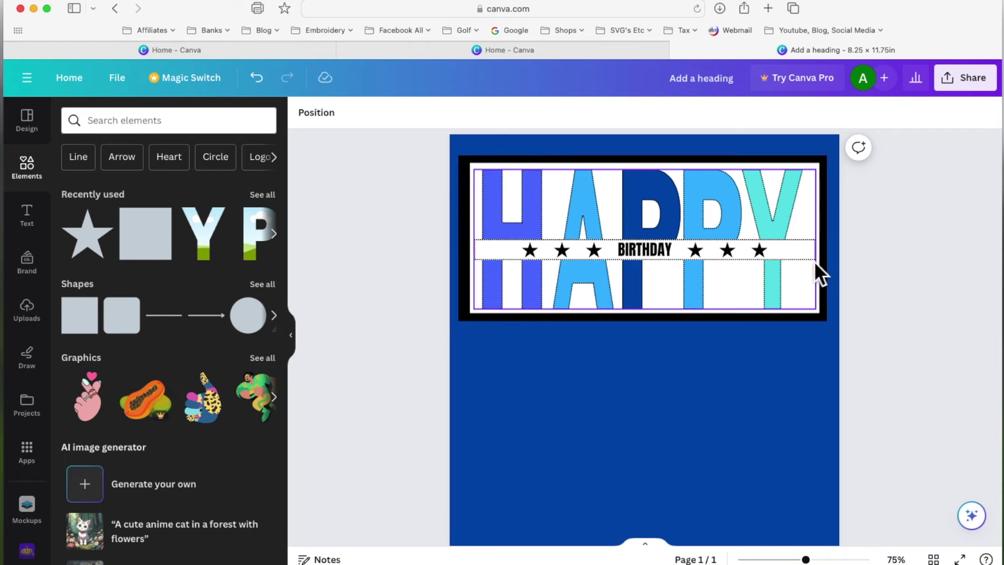
left_click(813, 280)
left_click(824, 176)
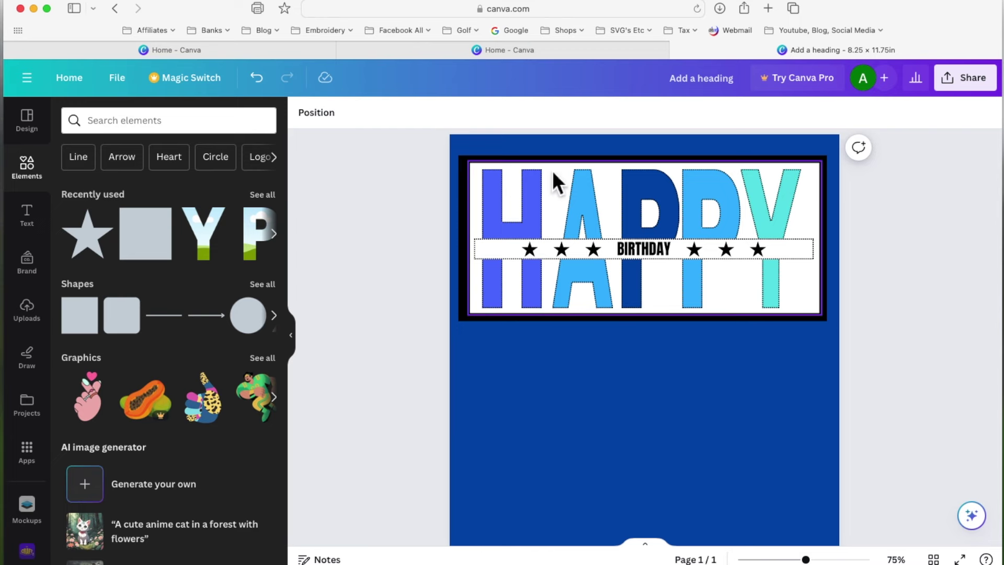
left_click(469, 164)
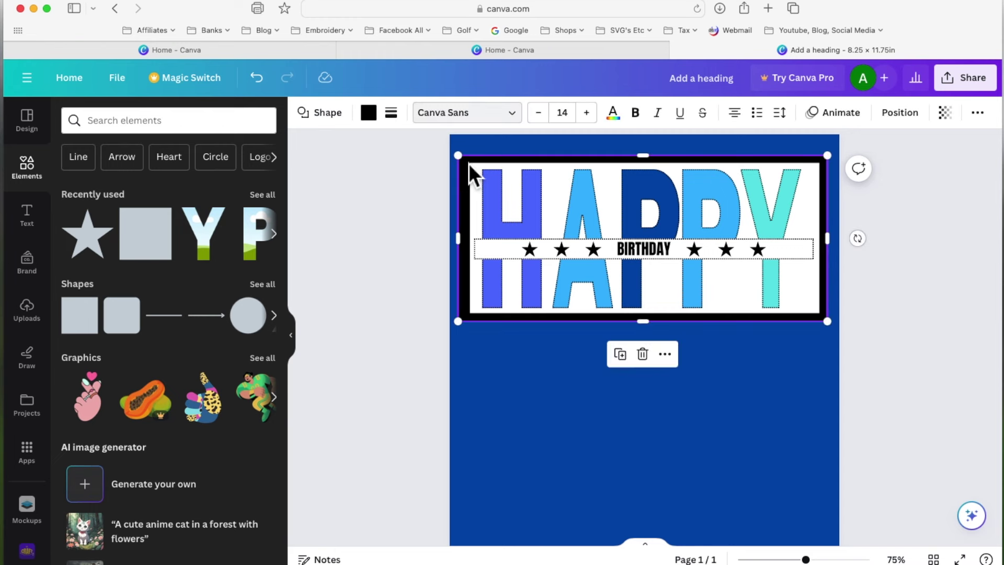
key("Delete")
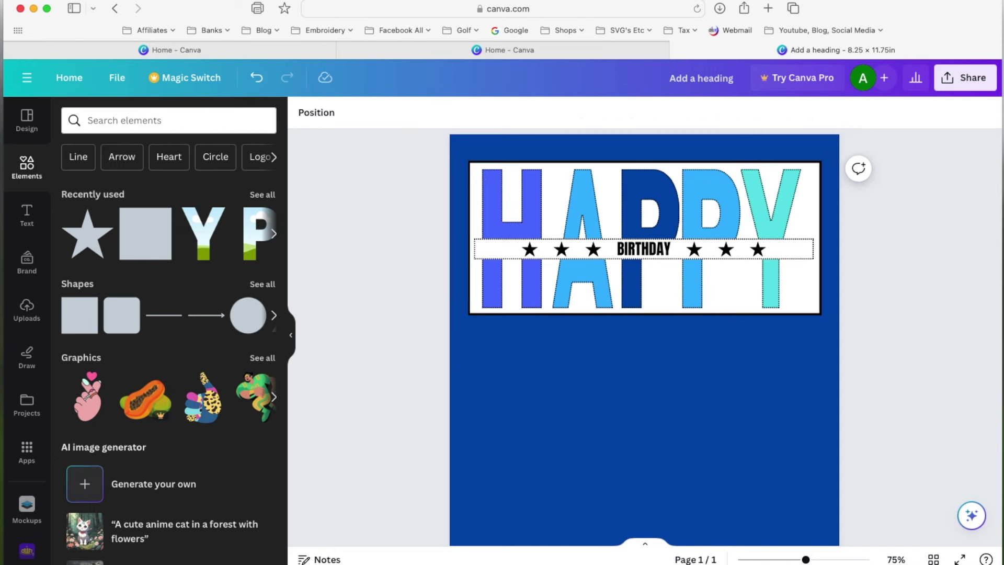
Set the page background to the white brand colour
left_click(555, 148)
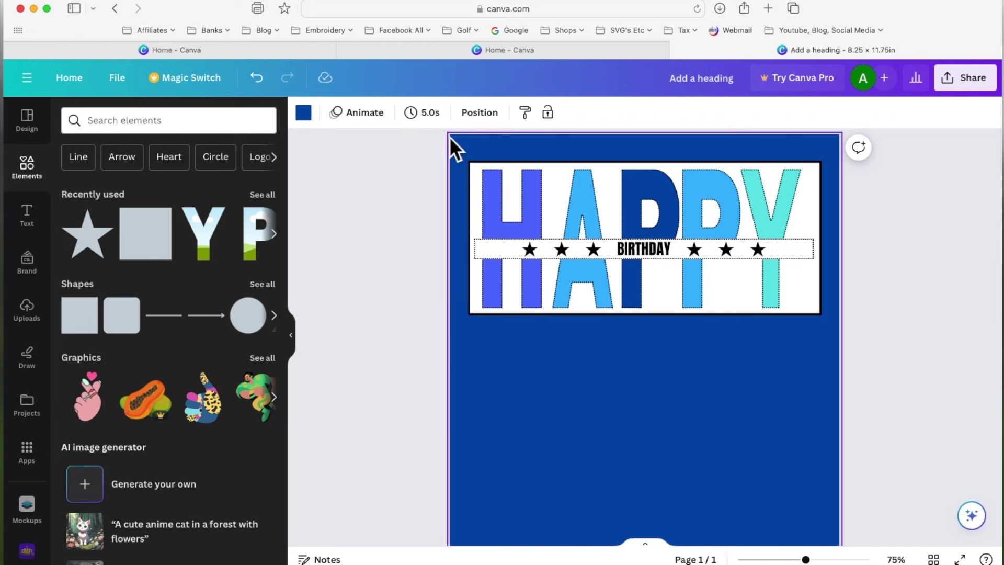
left_click(304, 113)
left_click(76, 332)
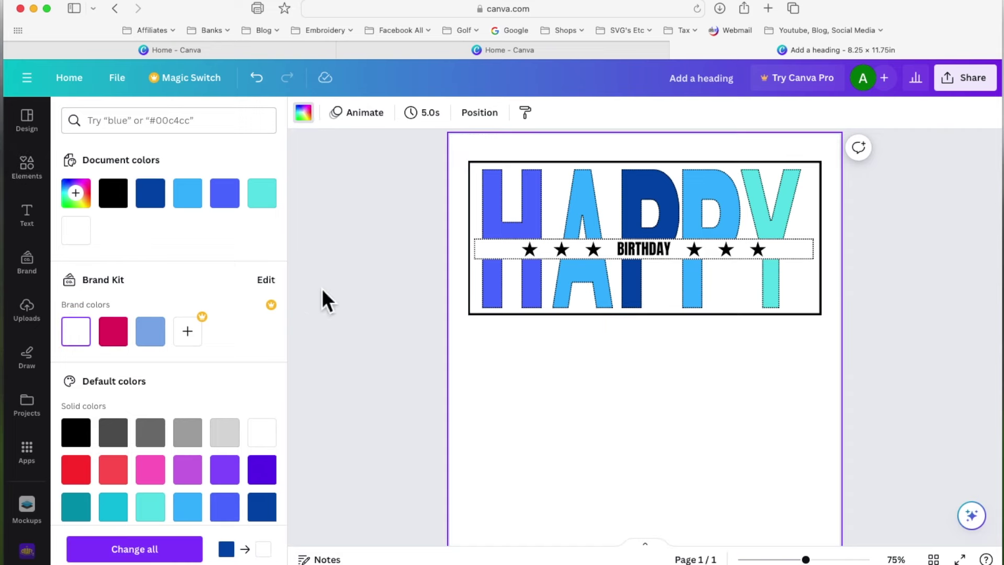
left_click(336, 272)
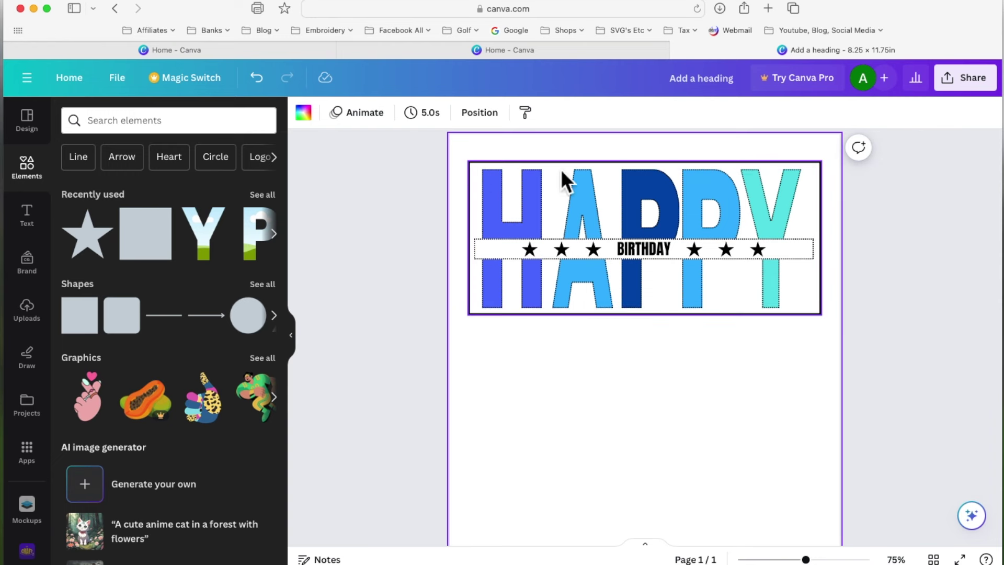
left_click(891, 277)
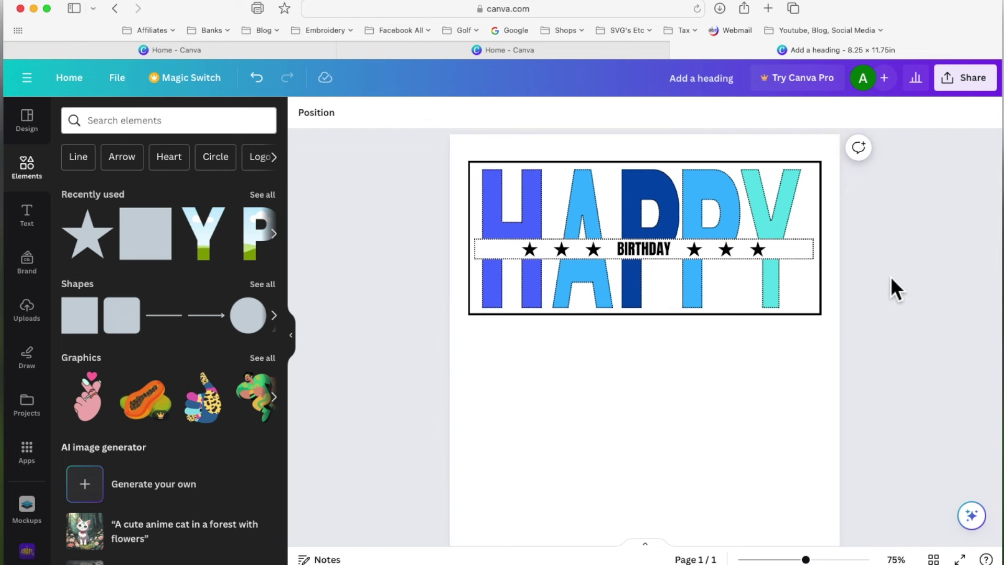
Move the frame below the HAPPY BIRTHDAY heading and undo the move
left_click_drag(824, 168, 886, 339)
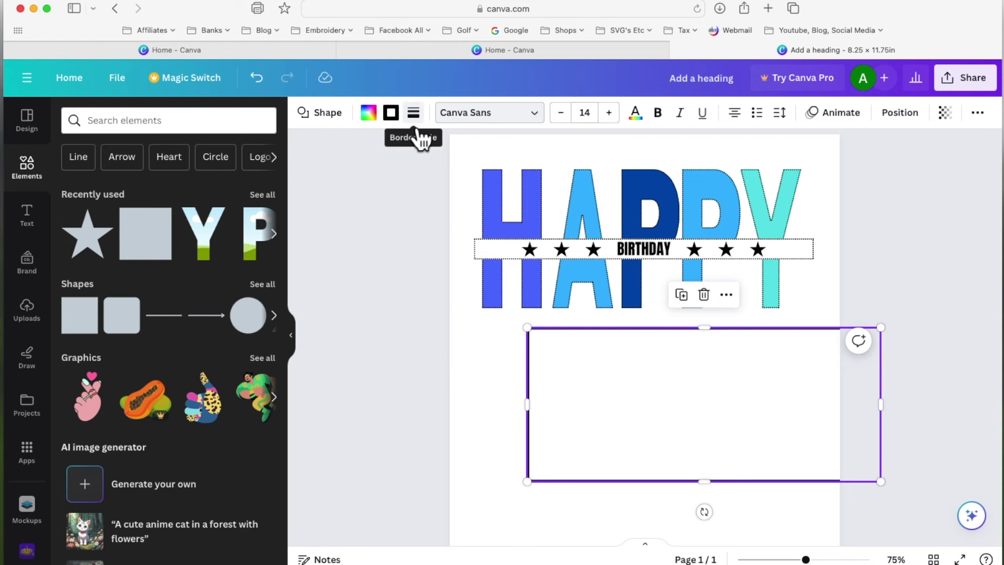
left_click(257, 78)
left_click(461, 159)
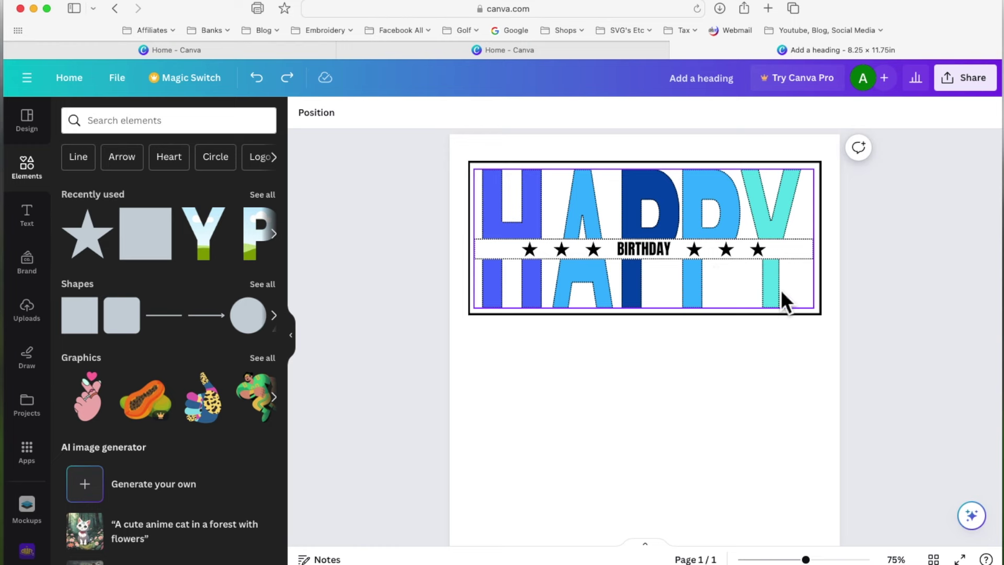
Rename the design as Happy Birthday Card Front and save it
left_click(129, 83)
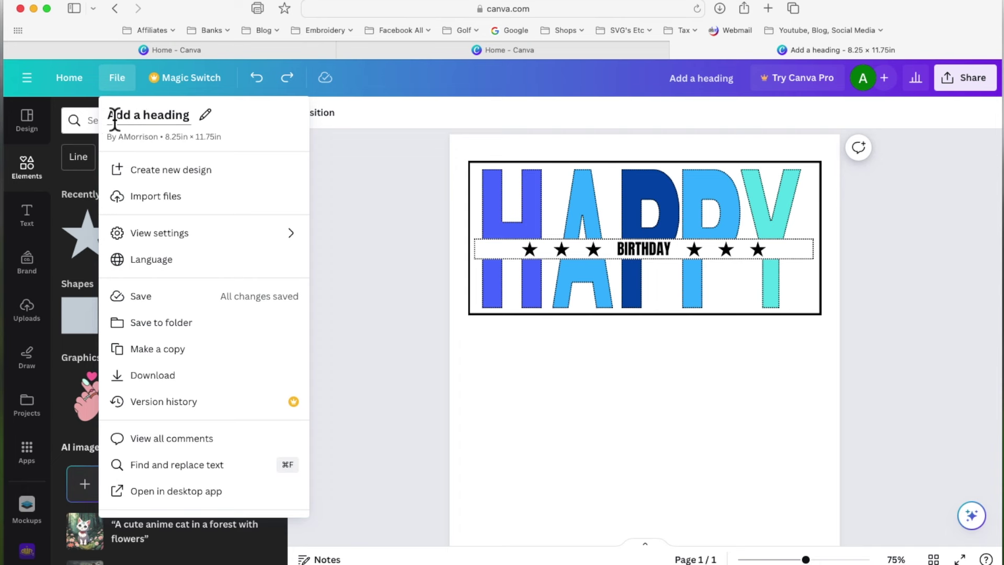
left_click(213, 121)
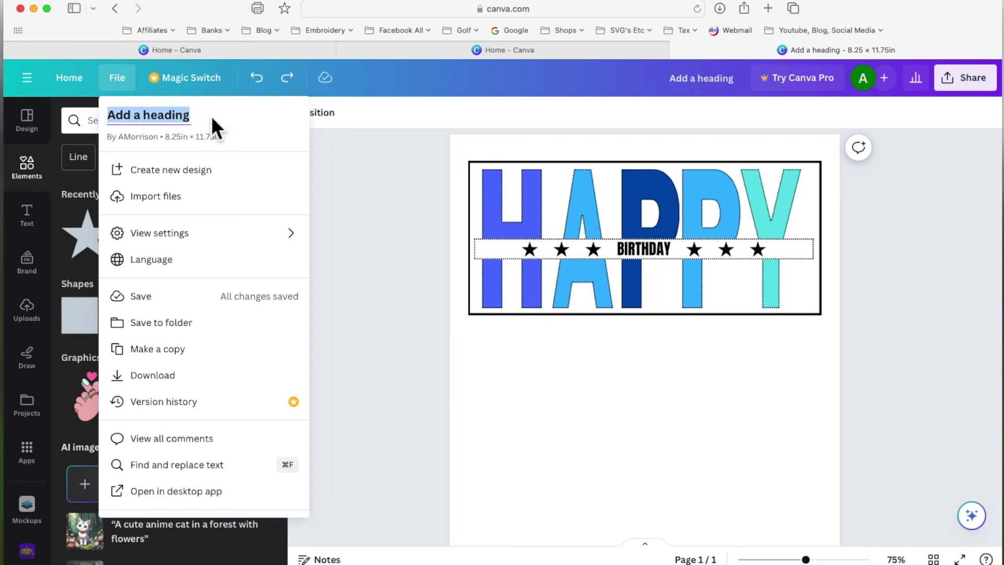
type("Happ")
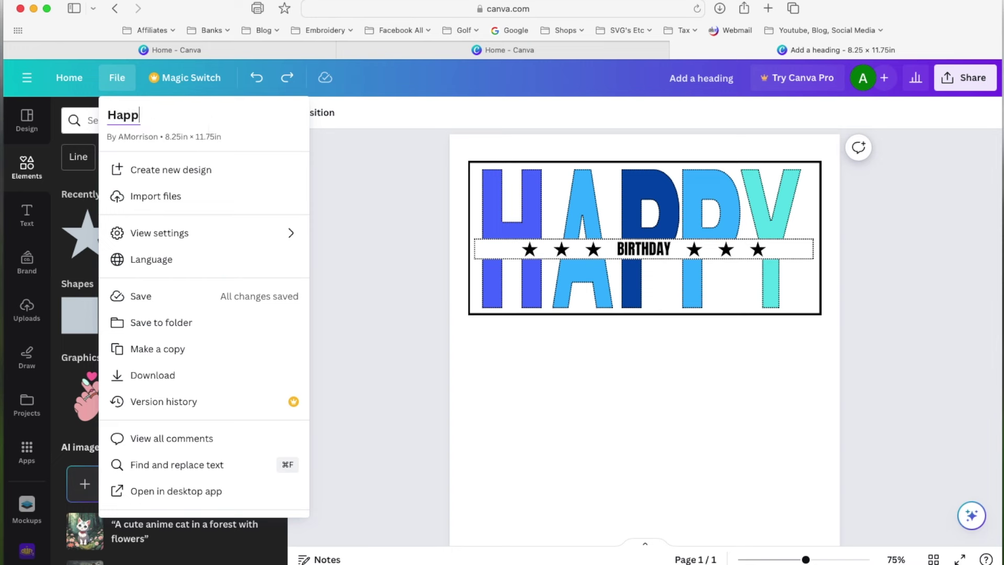
type("y Birthday Card ")
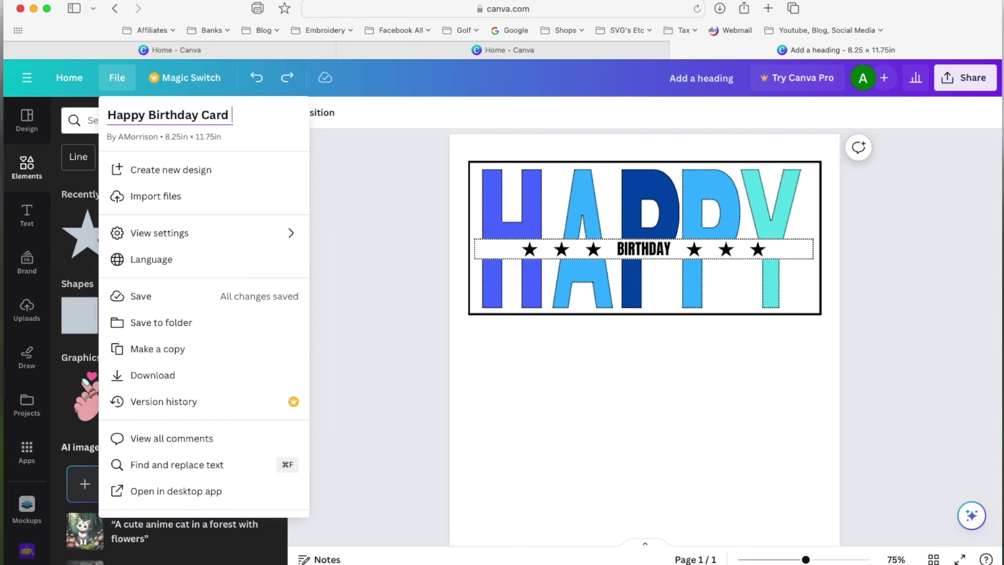
type("Front")
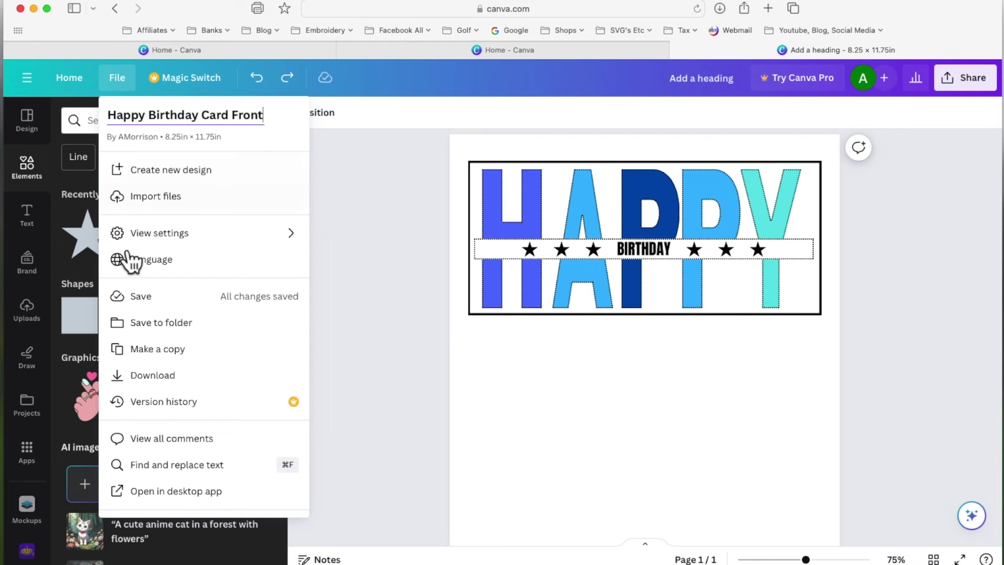
left_click(149, 302)
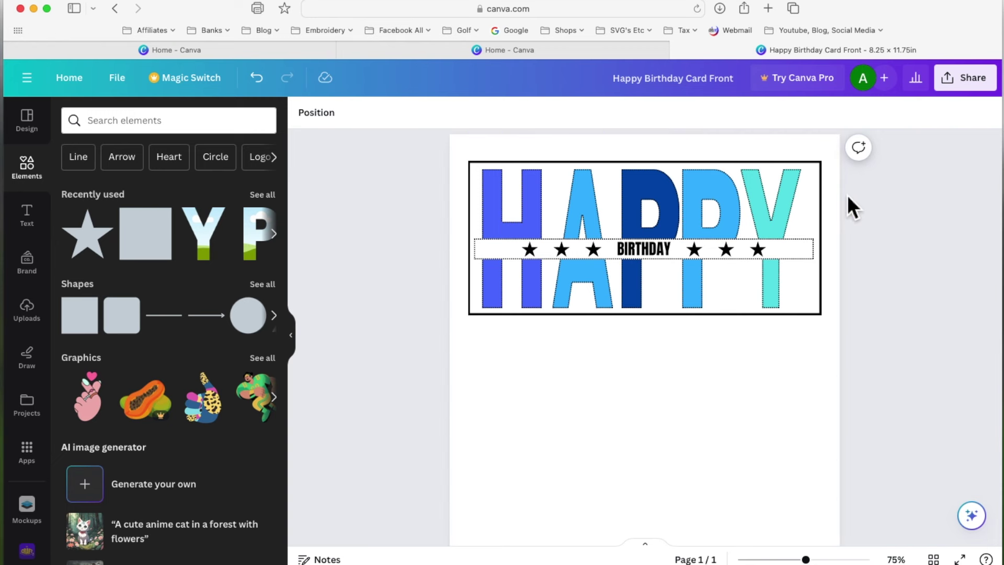
Download the design as a PDF Print file with the RGB color profile
left_click(983, 96)
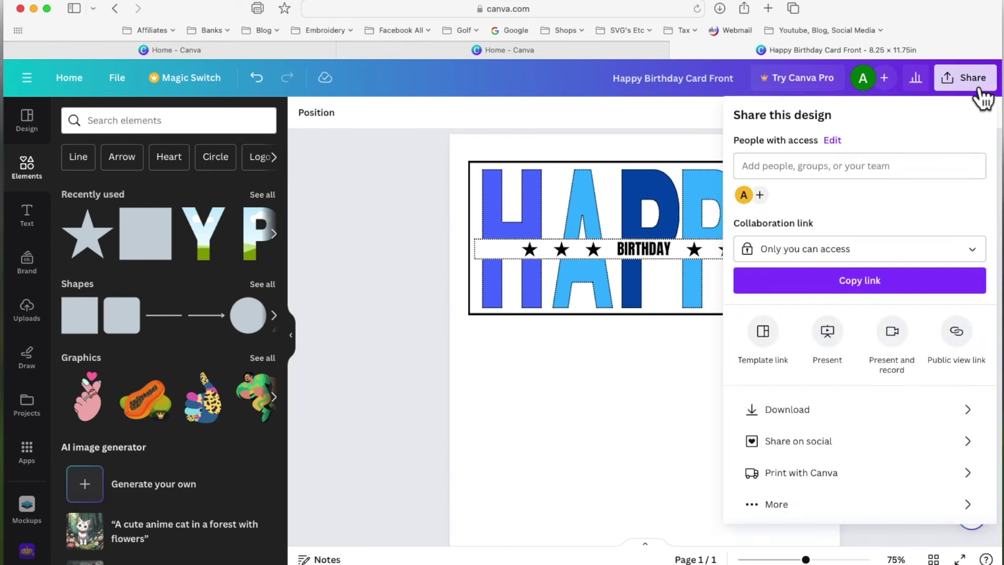
left_click(814, 423)
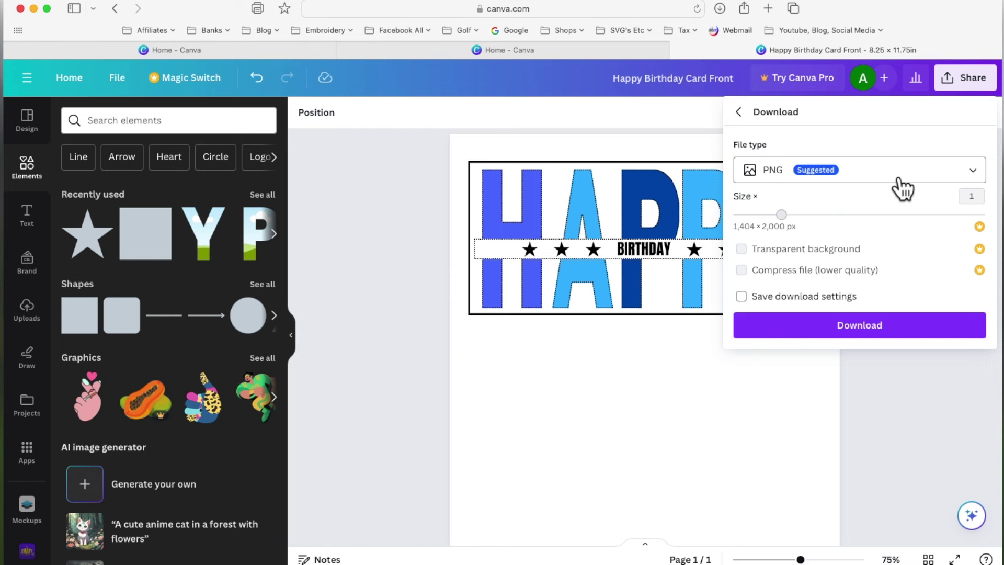
left_click(985, 179)
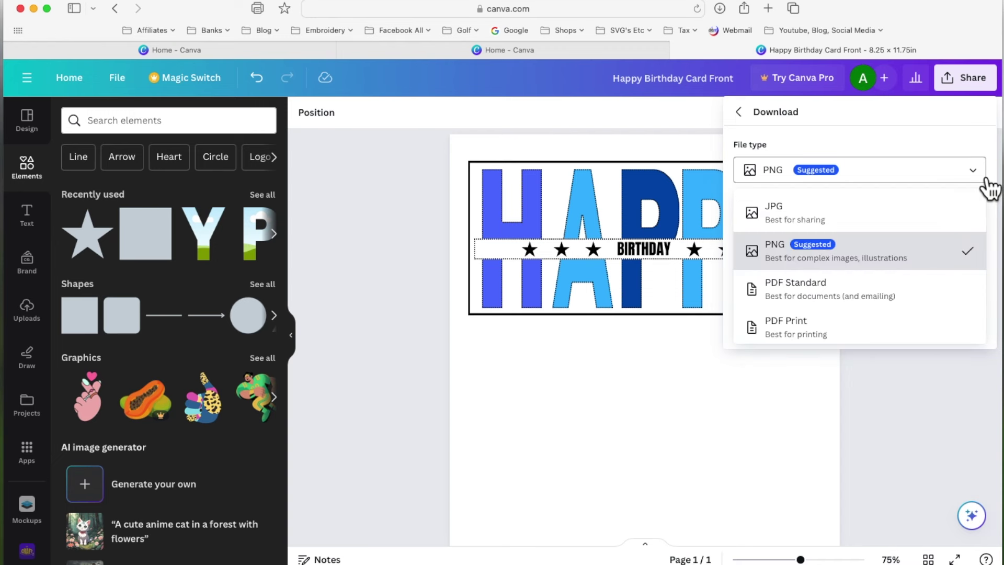
left_click(811, 334)
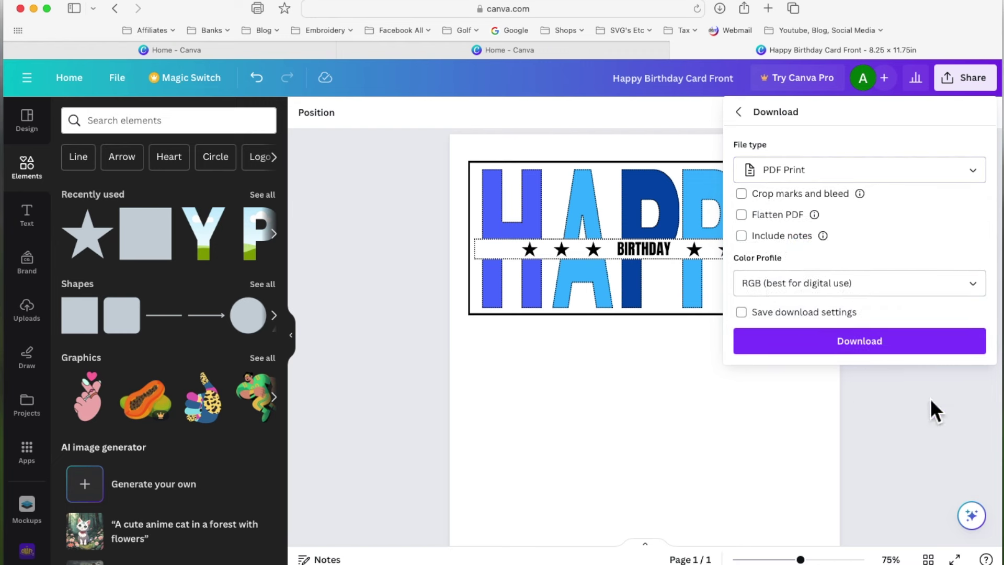
left_click(869, 347)
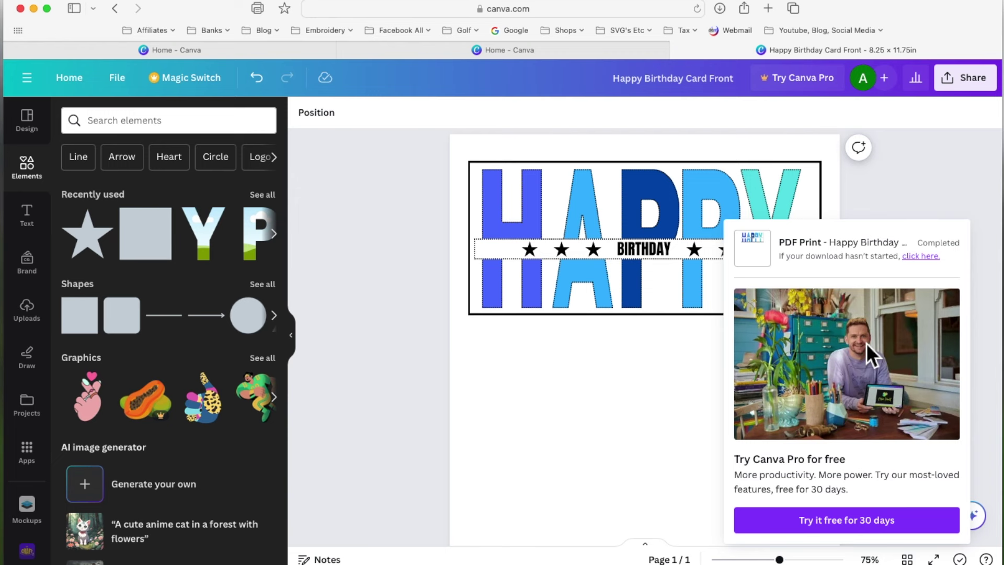
left_click(957, 189)
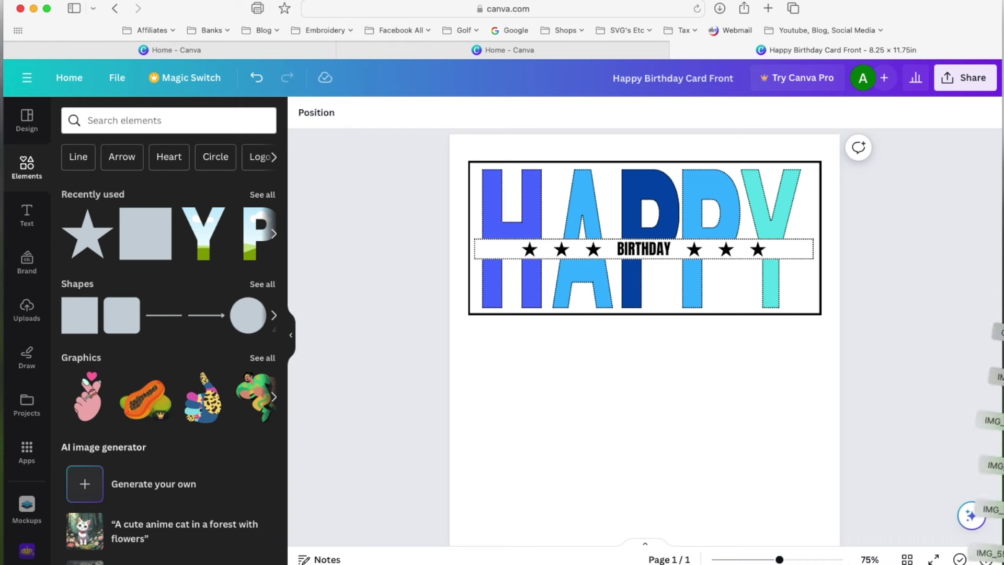
Open the downloaded Happy Birthday Card Front.pdf in Preview, examine the printed layout and close the file
left_click_drag(999, 366, 788, 364)
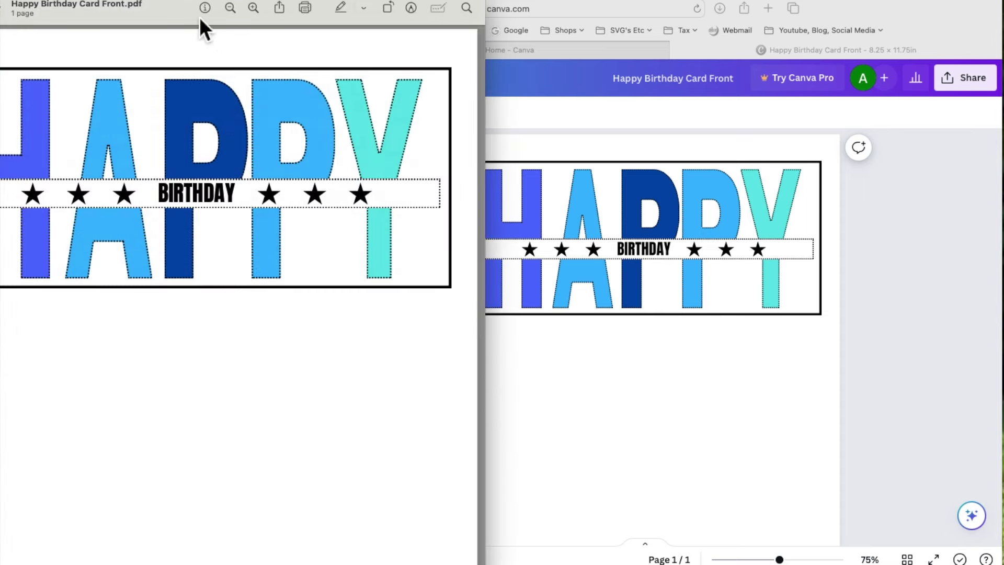
left_click_drag(199, 17, 509, 18)
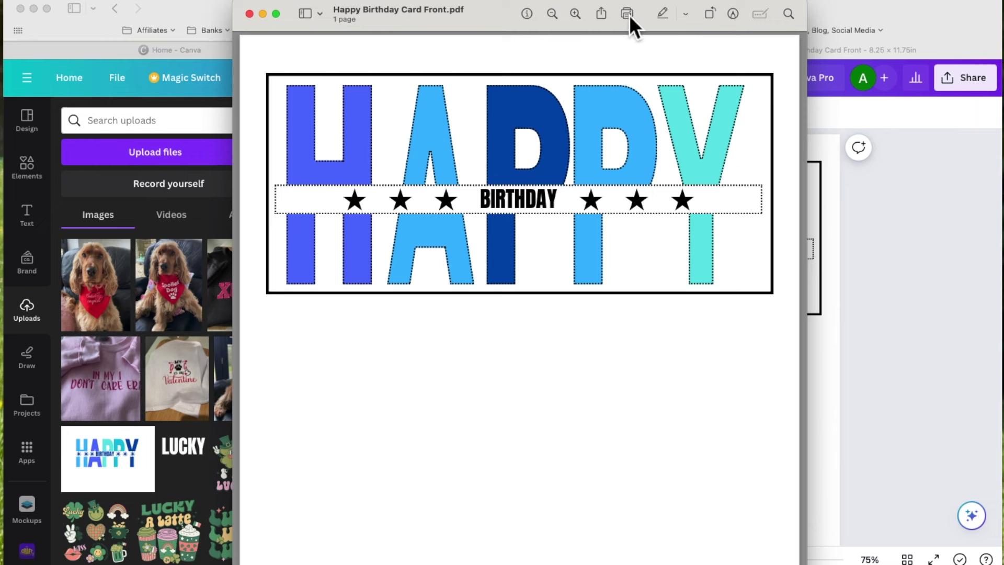
left_click(250, 14)
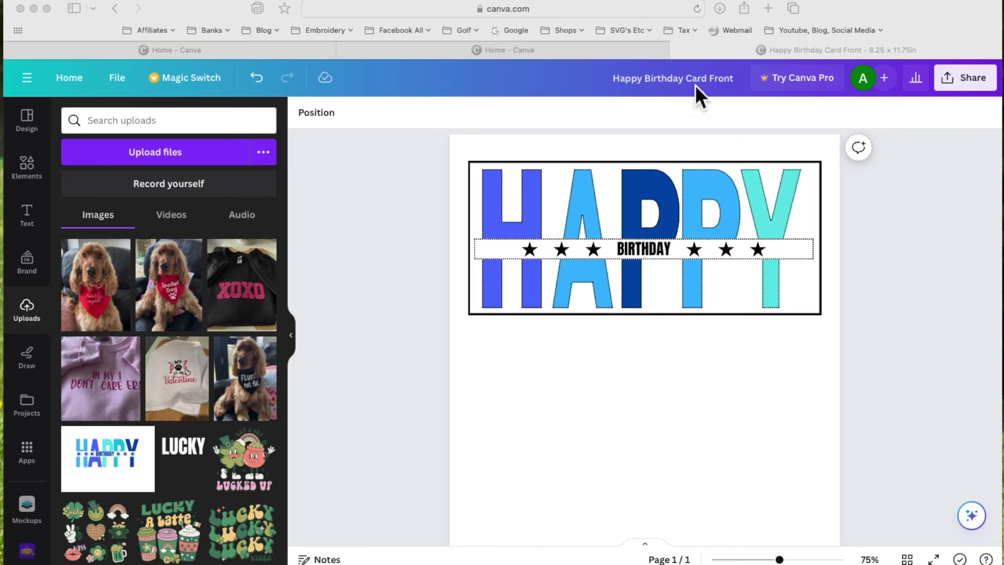
Close the card design and the spare Canva home tab, and show Recent designs on the home page
left_click(678, 50)
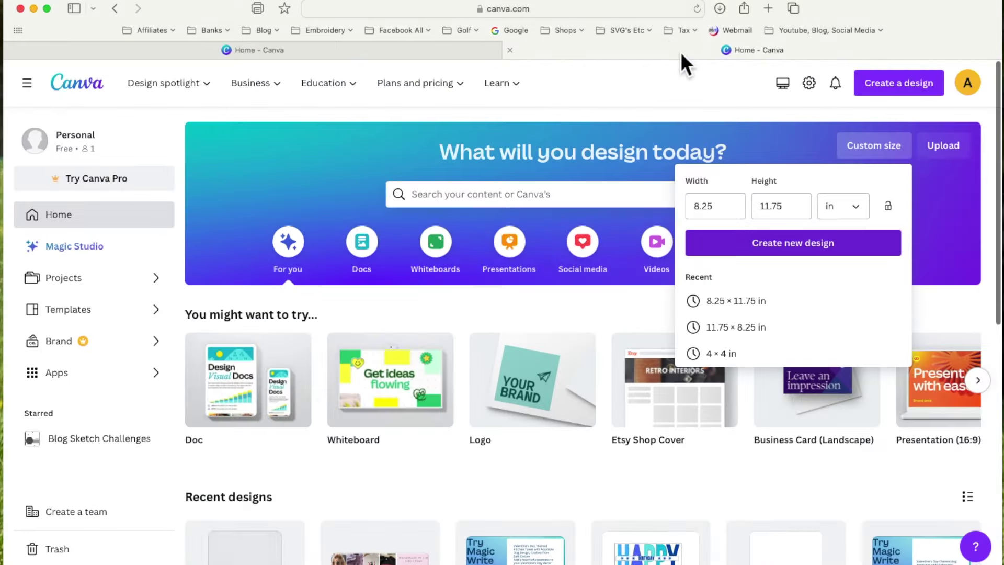
left_click(516, 52)
left_click(552, 349)
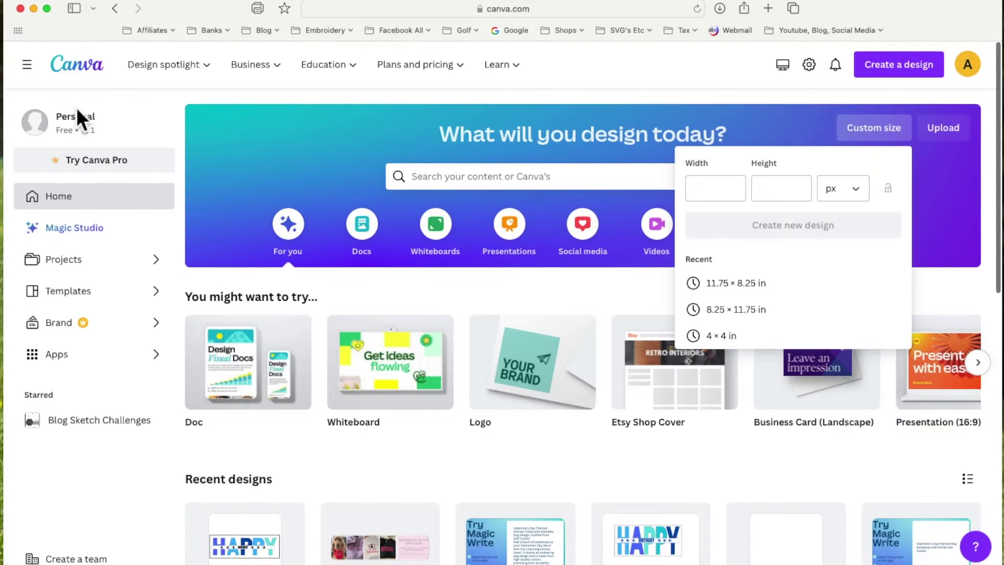
left_click(93, 71)
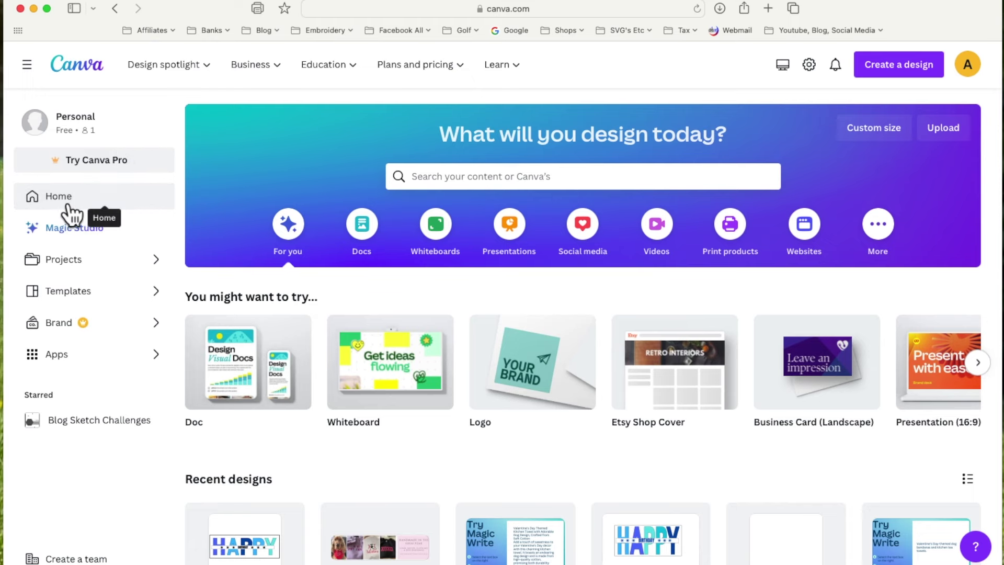
scroll(214, 193, "down", 5)
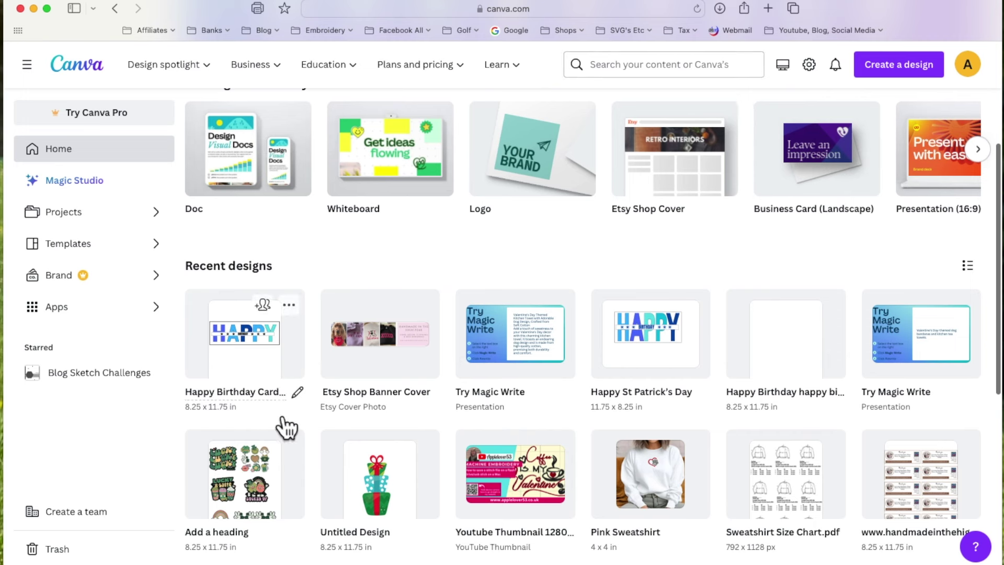
Open the Happy Birthday Card Front design from the recent designs and ungroup the framed HAPPY BIRTHDAY heading
left_click(243, 316)
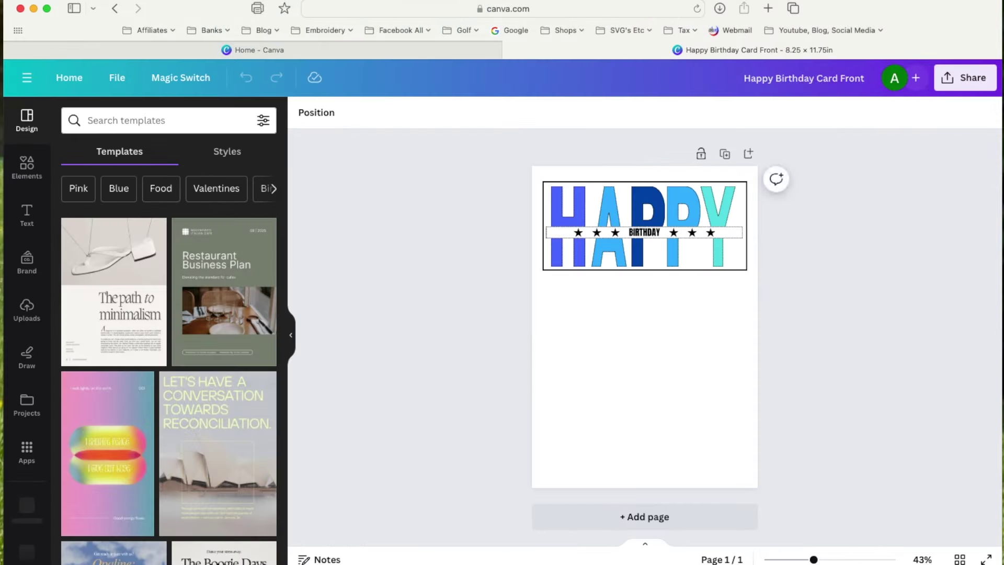
scroll(834, 432, "up", 5)
scroll(834, 431, "up", 3)
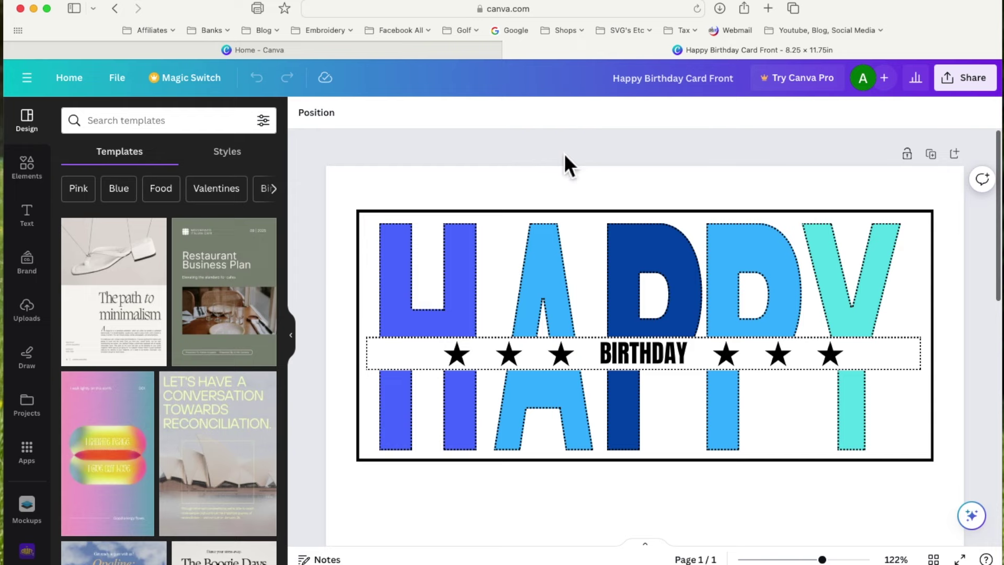
left_click(393, 273)
left_click(416, 190)
left_click(473, 143)
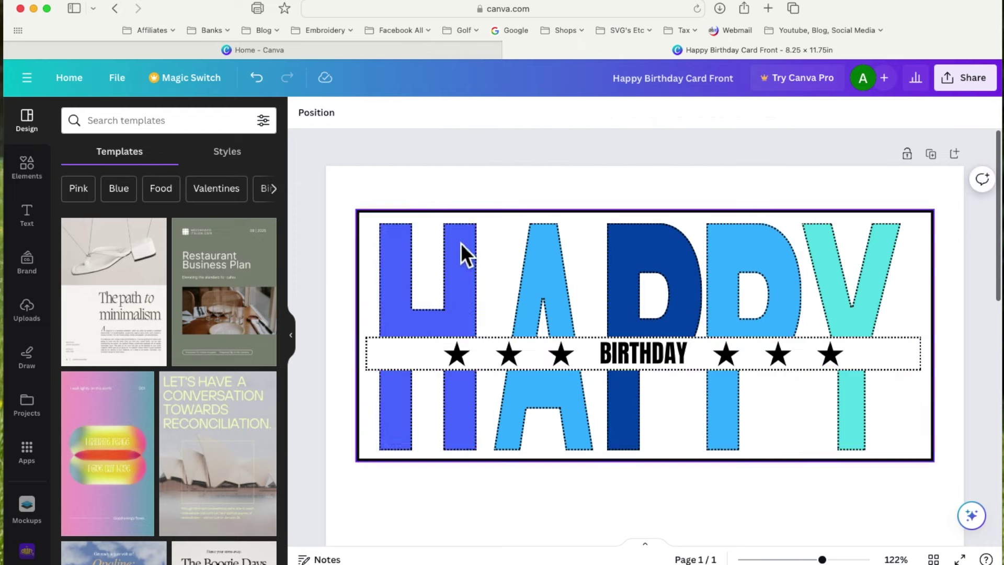
Recolor the letter H of HAPPY to solid orange and the letter A to solid yellow
left_click(465, 264)
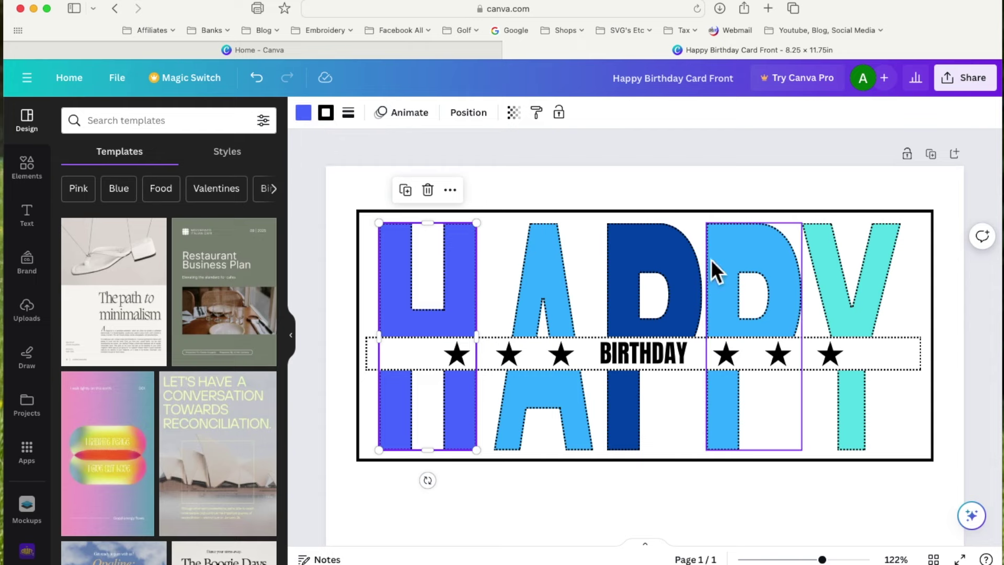
left_click(311, 119)
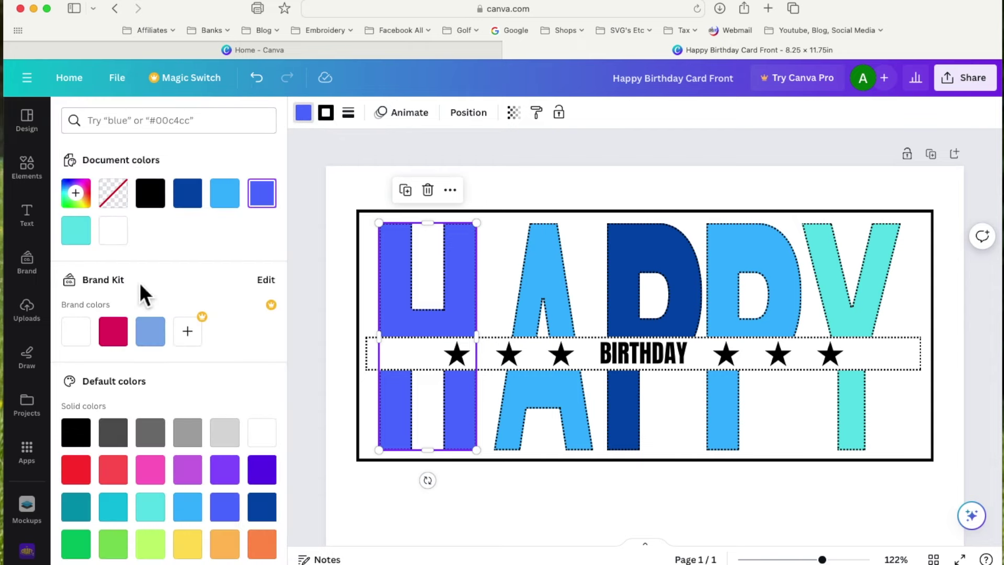
scroll(147, 296, "down", 4)
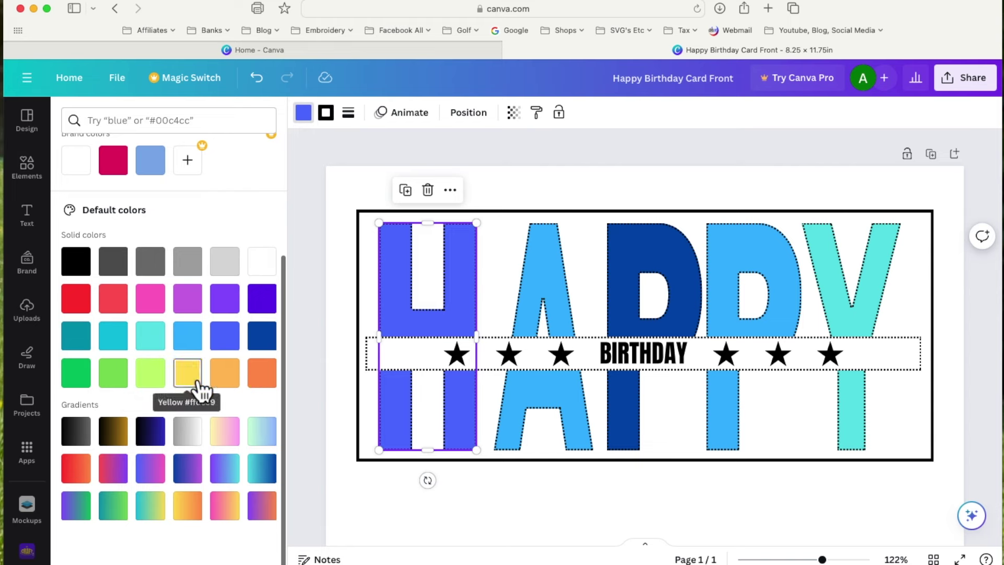
left_click(266, 381)
left_click(540, 276)
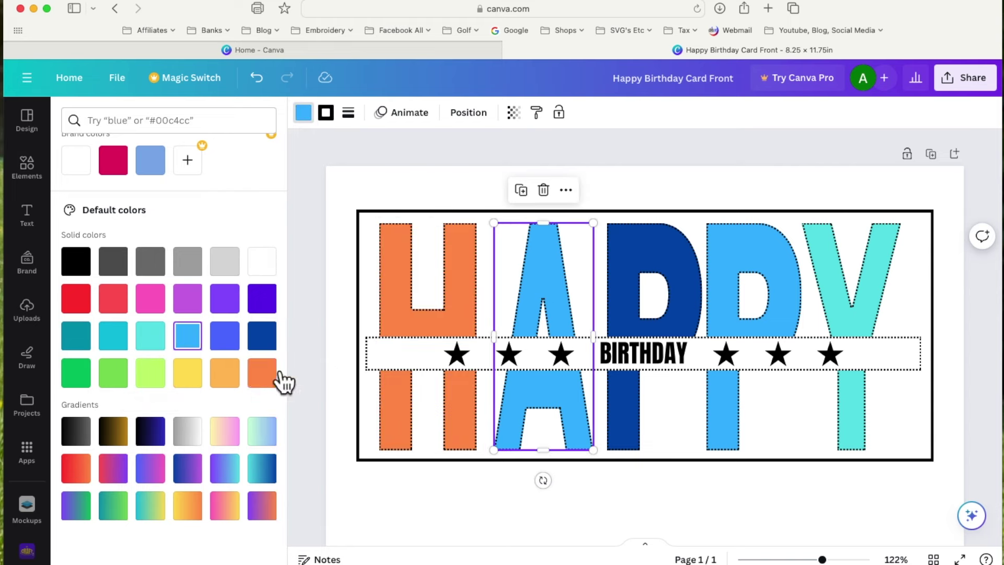
left_click(187, 373)
Recolor the first P of HAPPY lime green, the second P light orange and the Y green, and close the design
left_click(662, 262)
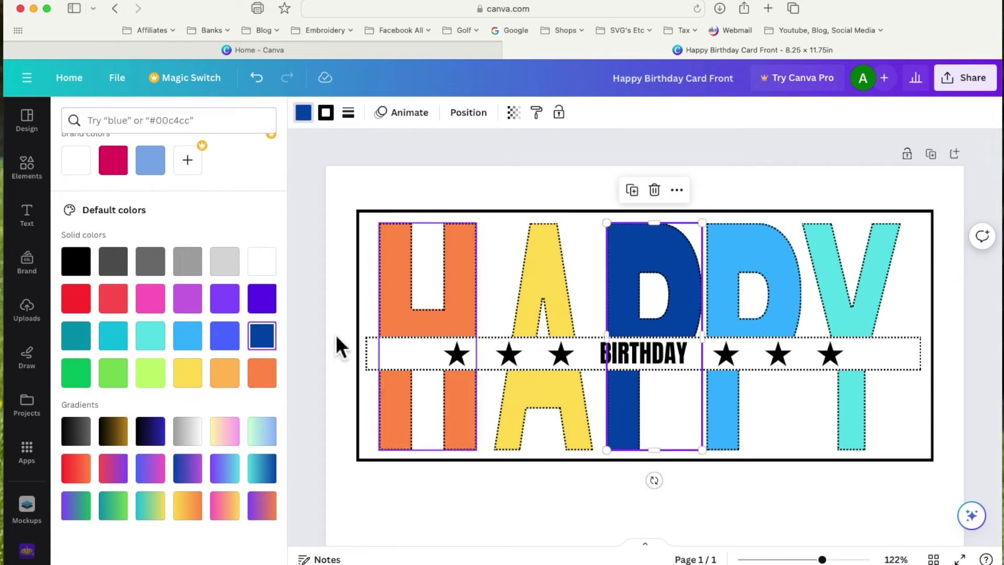
left_click(160, 382)
left_click(767, 269)
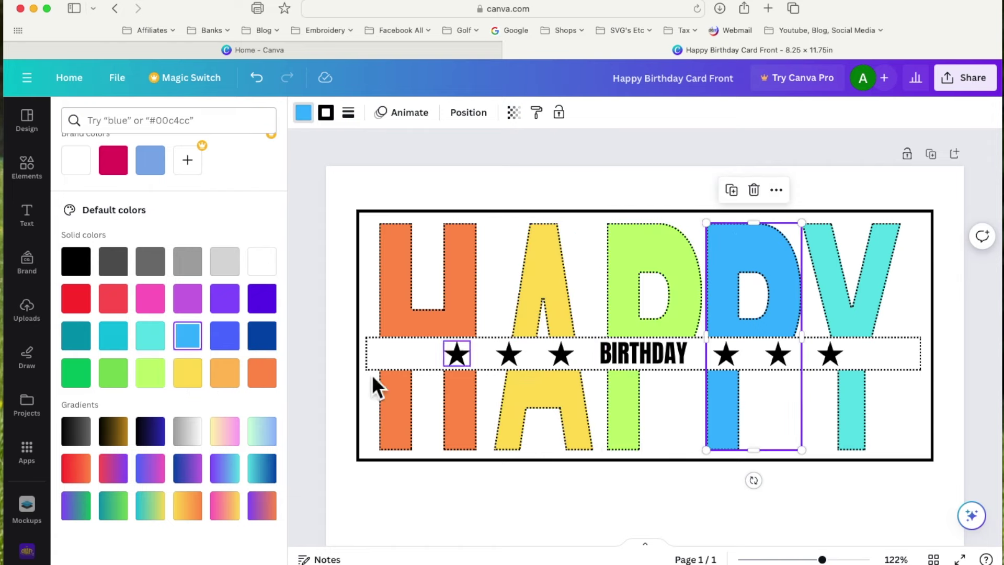
left_click(234, 375)
left_click(862, 307)
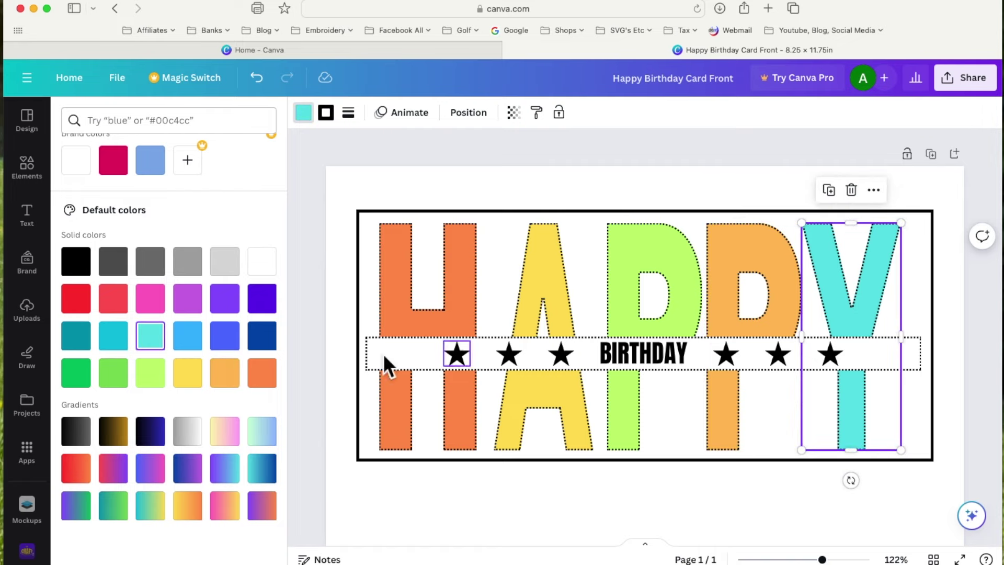
left_click(113, 373)
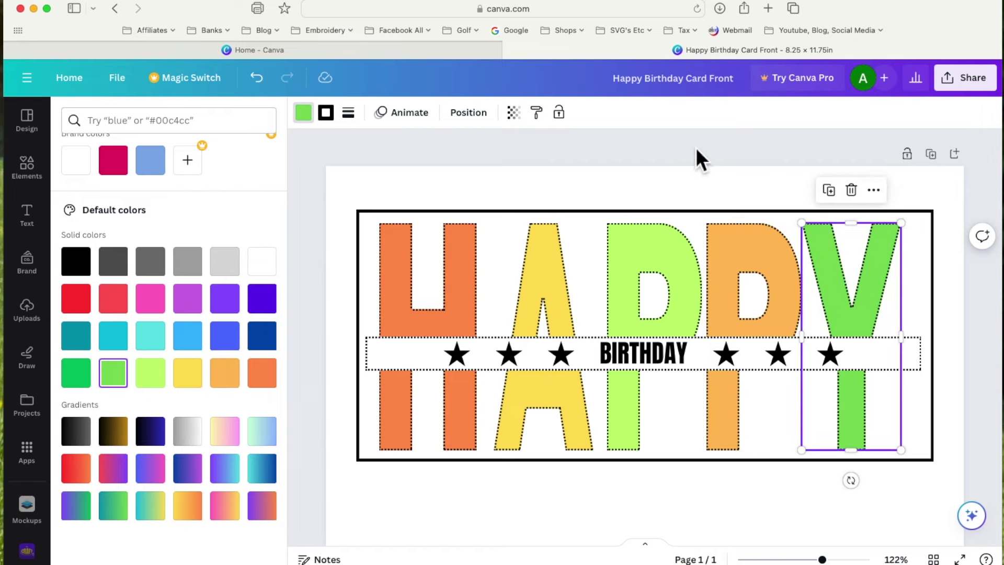
key("super+w")
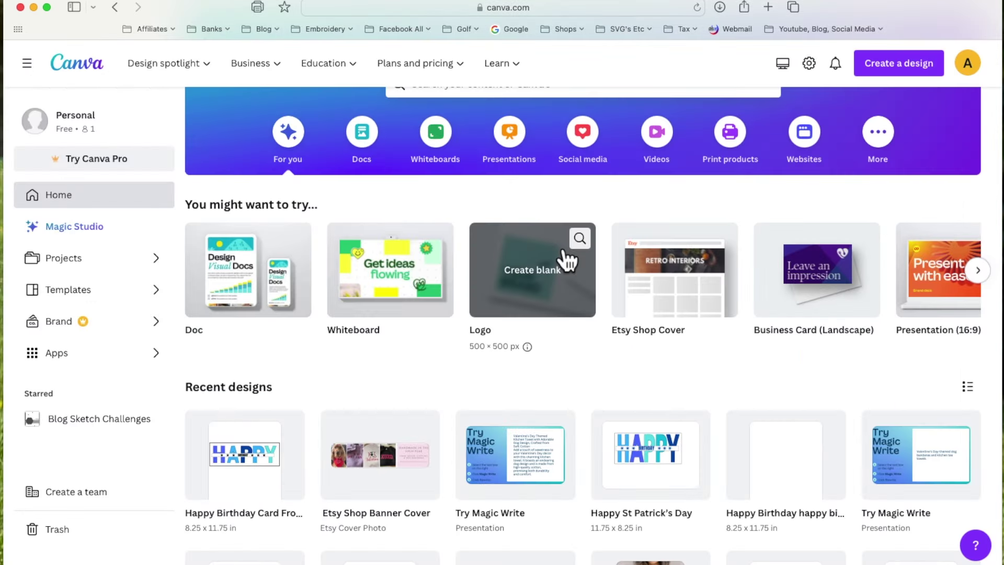